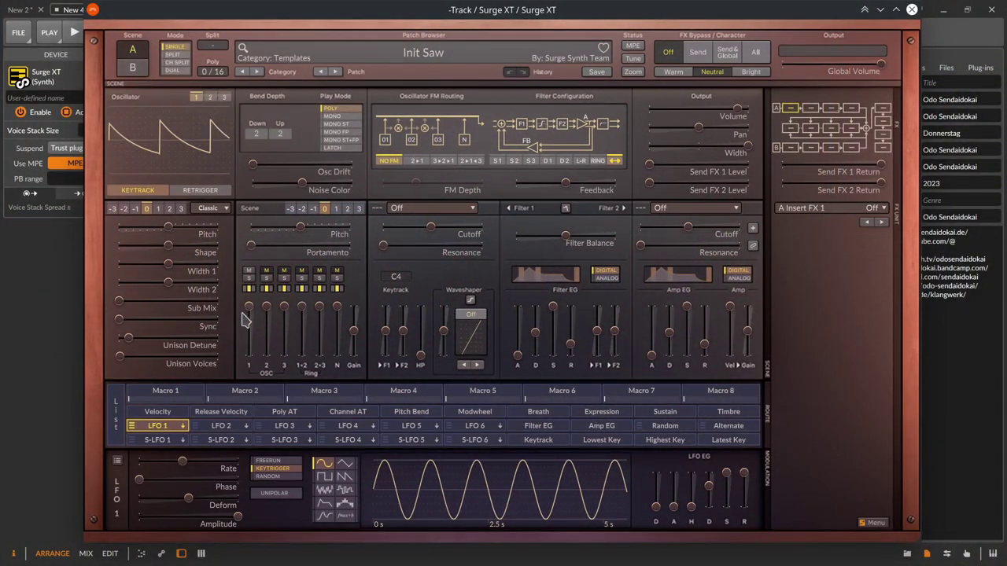
Look over oscillators 2 and 1, including oscillator 1's copy options.
mouse_move(245, 318)
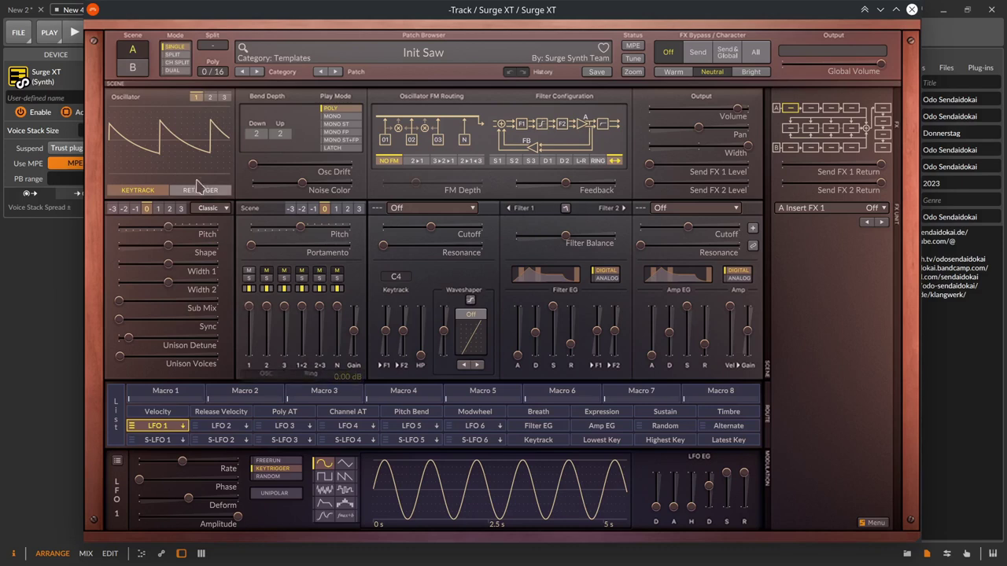
click(210, 98)
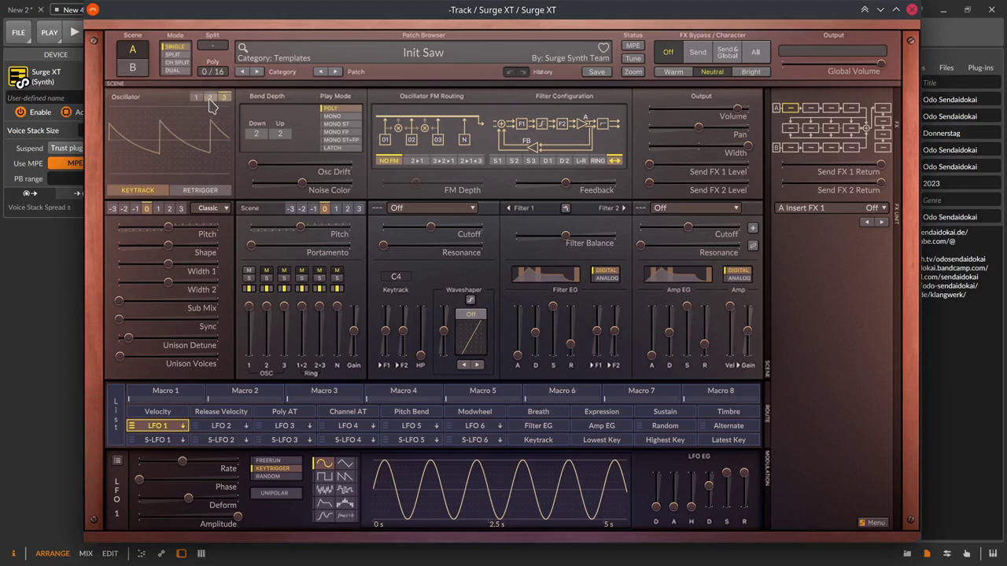
click(196, 98)
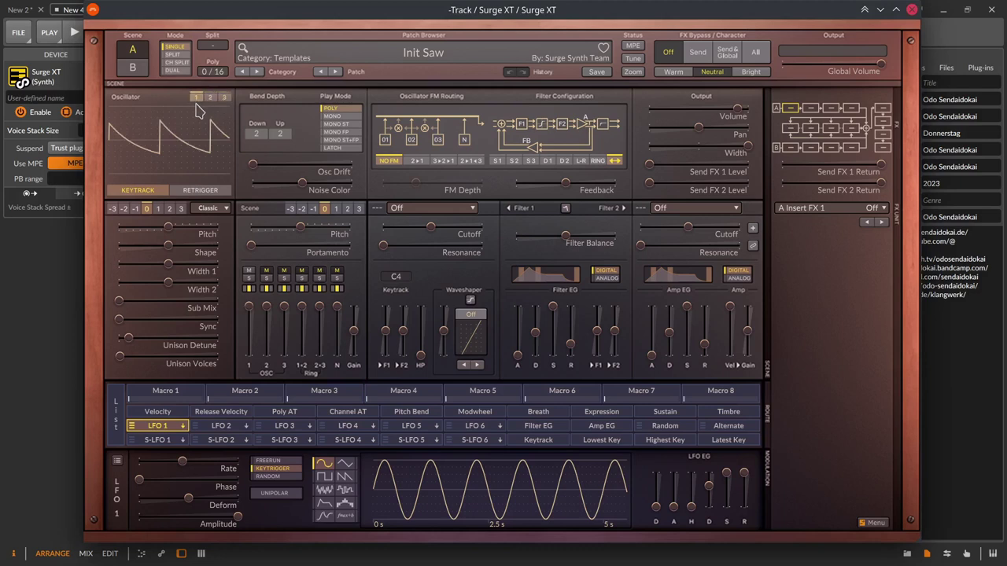
right_click(195, 99)
click(165, 104)
click(210, 98)
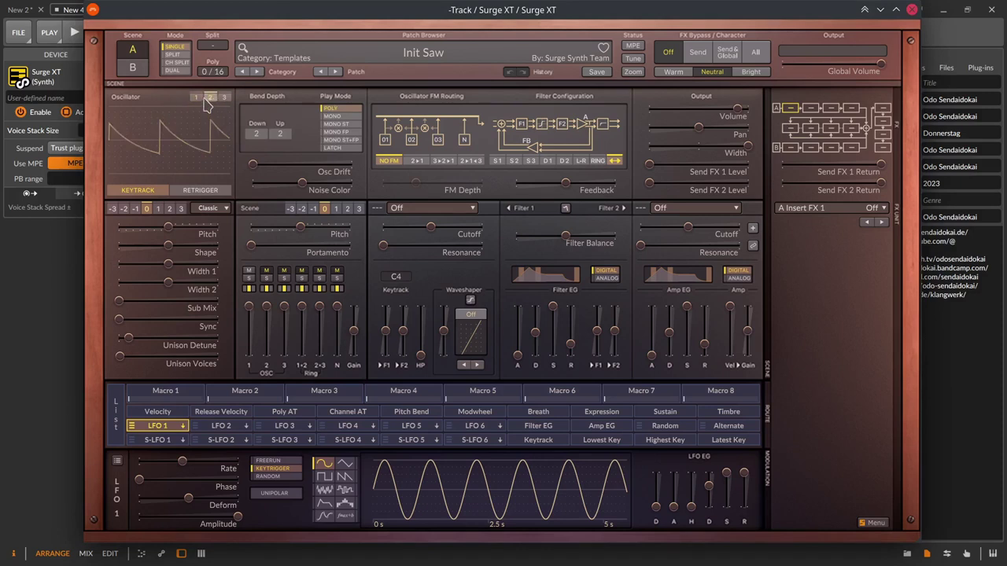
Change oscillator 1's type from Classic to Wavetable, loading the Blip 1 table.
click(206, 209)
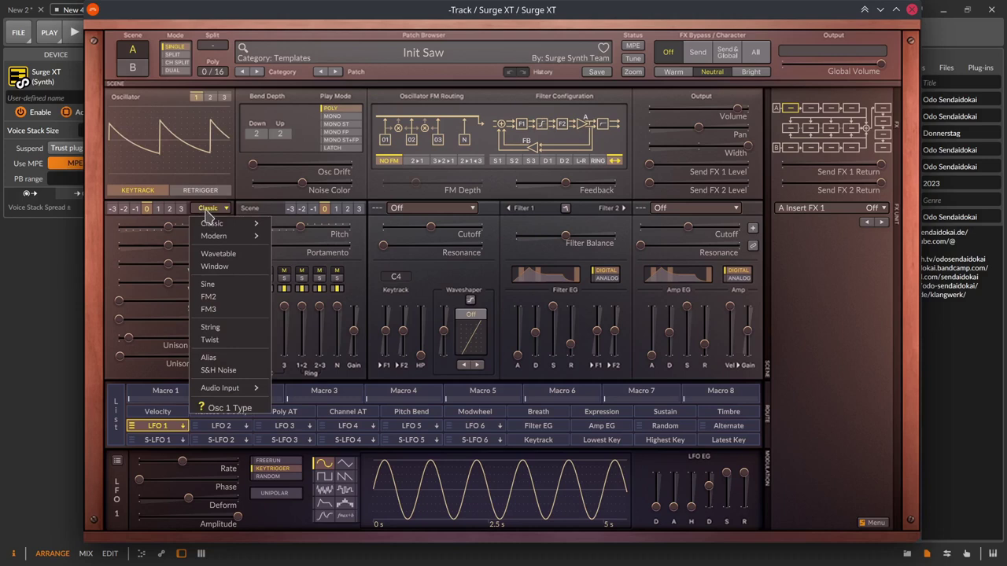
click(194, 171)
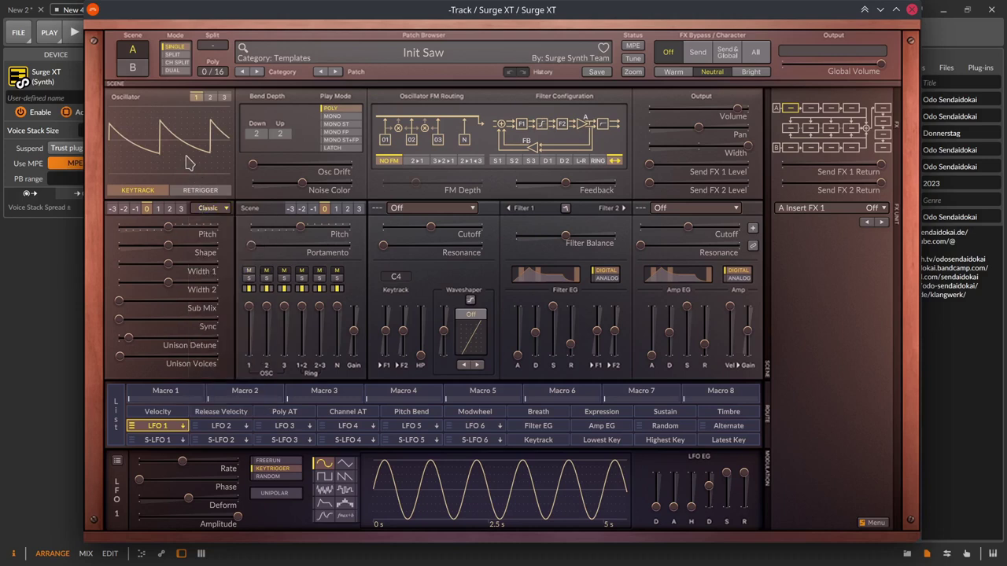
click(208, 210)
click(225, 253)
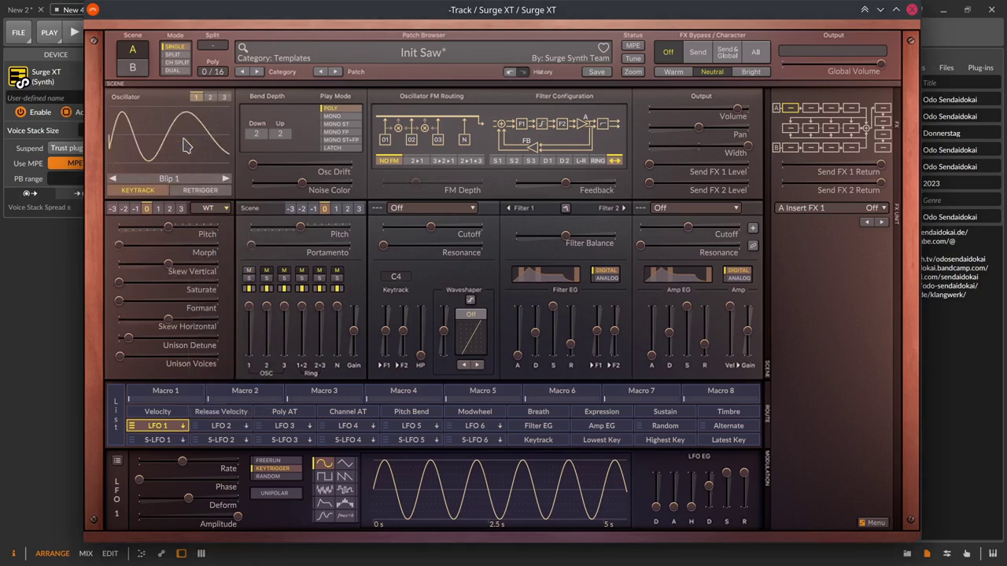
Switch oscillator 1 to Window, stepping through Pulse and Bloop back to Blip 1.
click(212, 208)
click(225, 267)
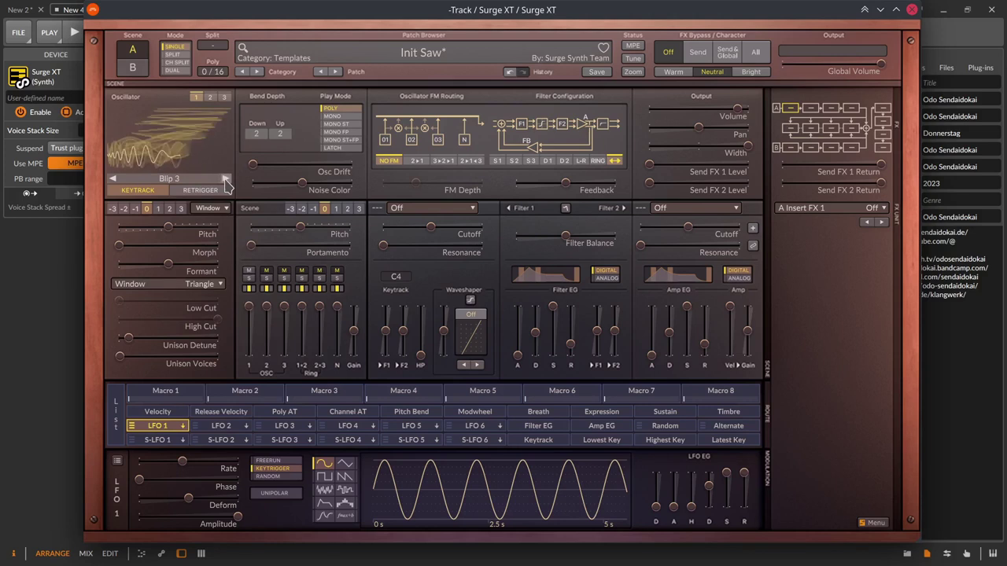
click(225, 179)
click(226, 179)
click(226, 179)
click(225, 180)
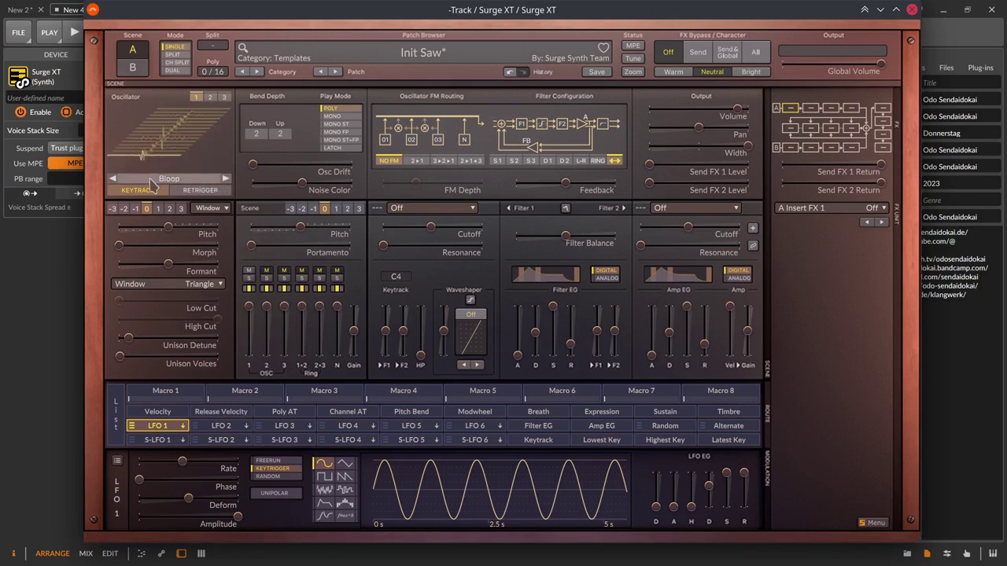
click(111, 180)
click(112, 179)
click(111, 179)
click(112, 179)
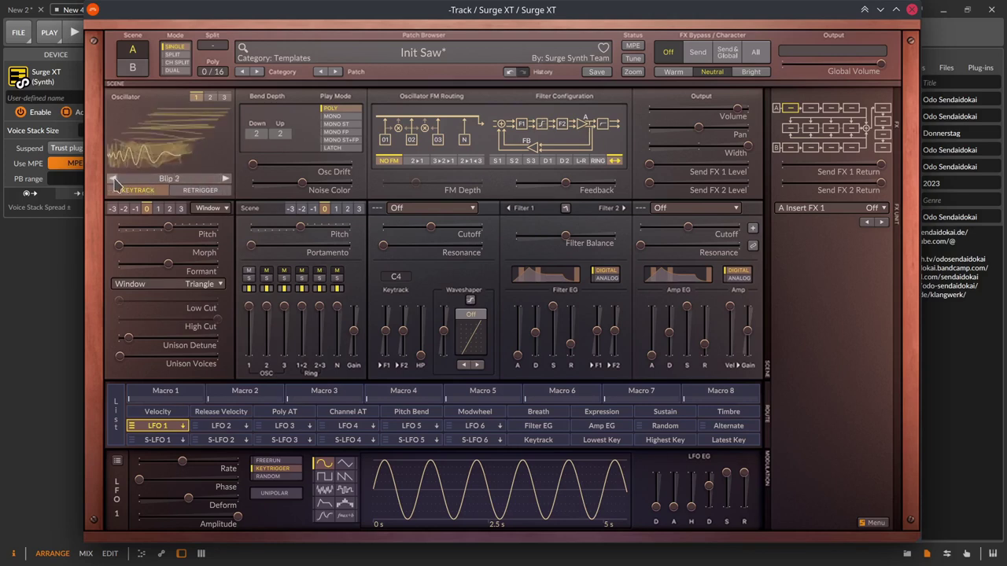
Browse the full wavetable list, then step forward to the Blip 3 table.
click(186, 182)
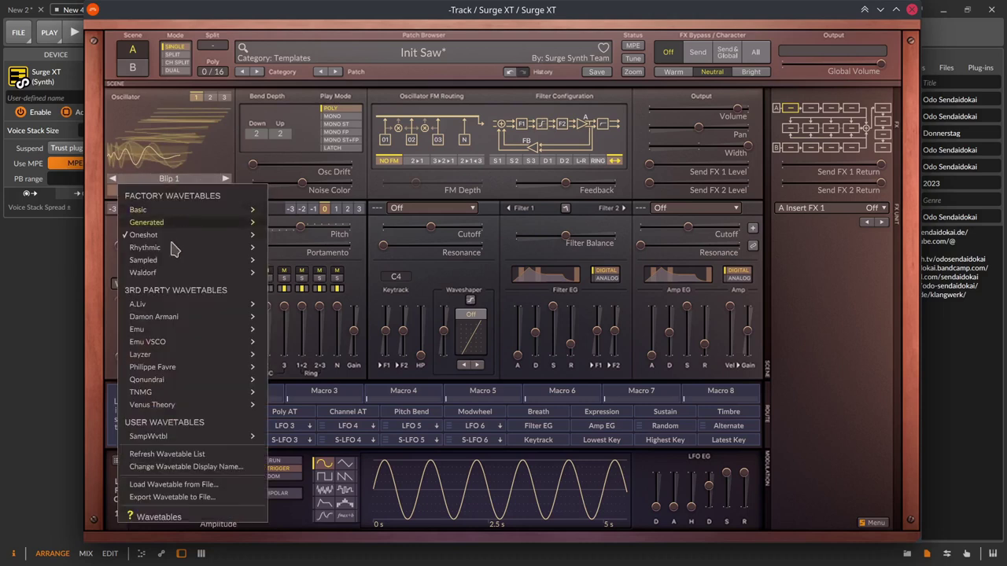
mouse_move(174, 330)
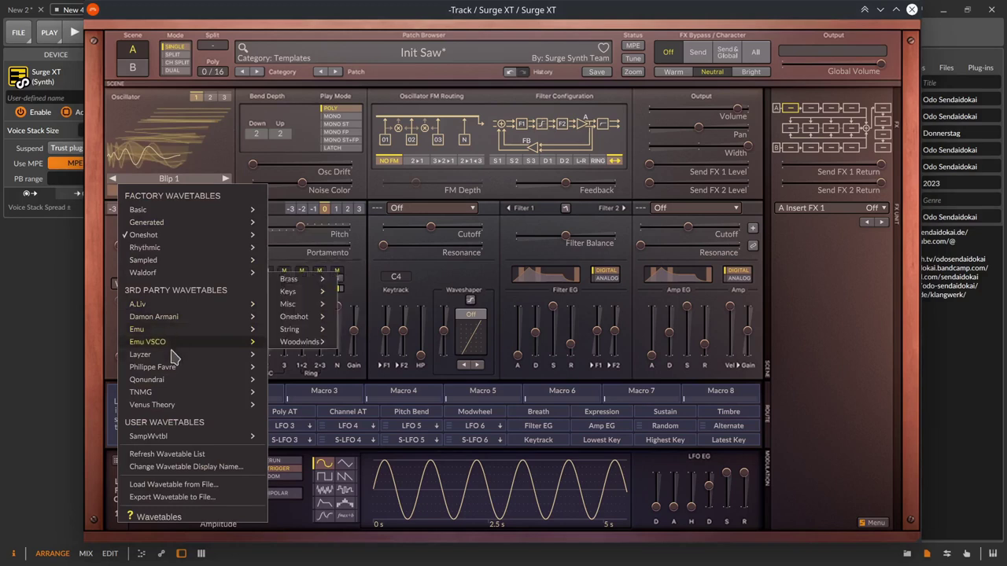
click(171, 165)
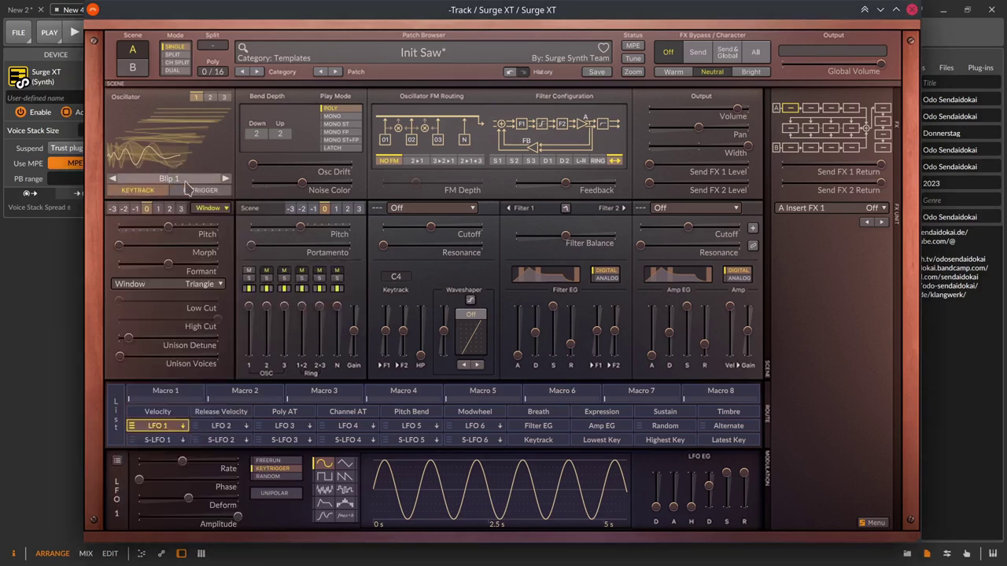
click(226, 179)
click(225, 179)
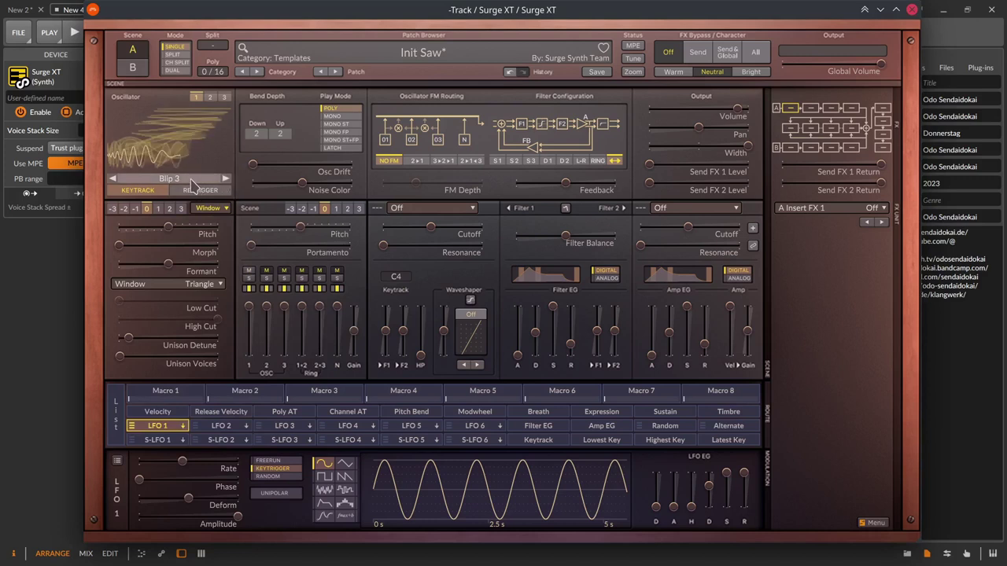
Browse the Blip category and wavetable lists, keeping Blip 3 loaded.
click(189, 182)
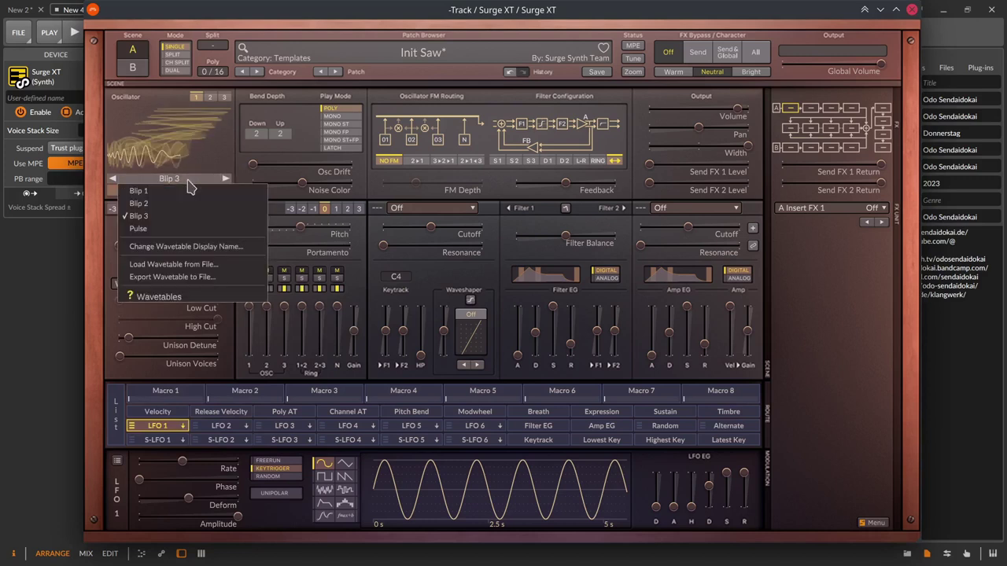
click(189, 190)
click(179, 181)
click(178, 182)
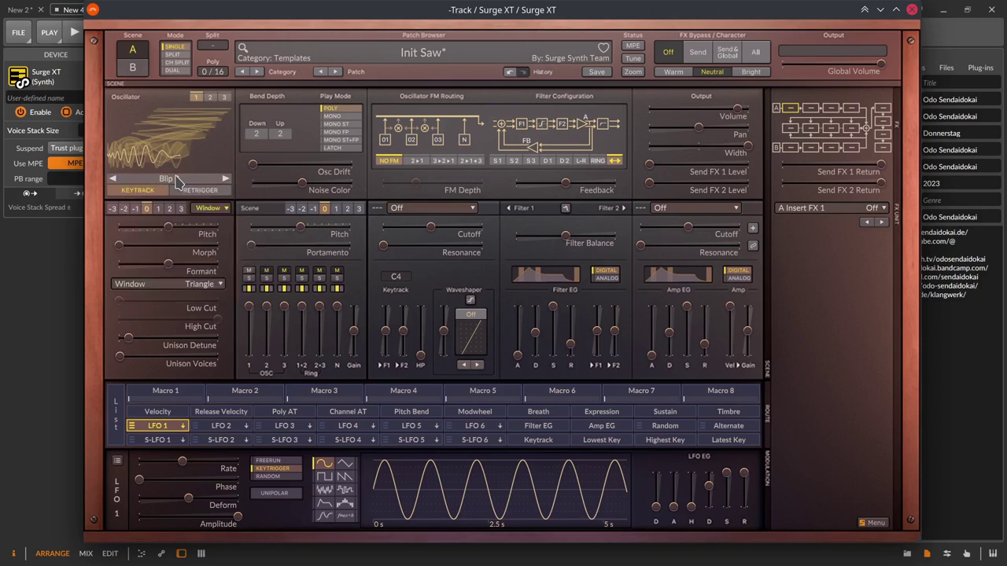
click(177, 182)
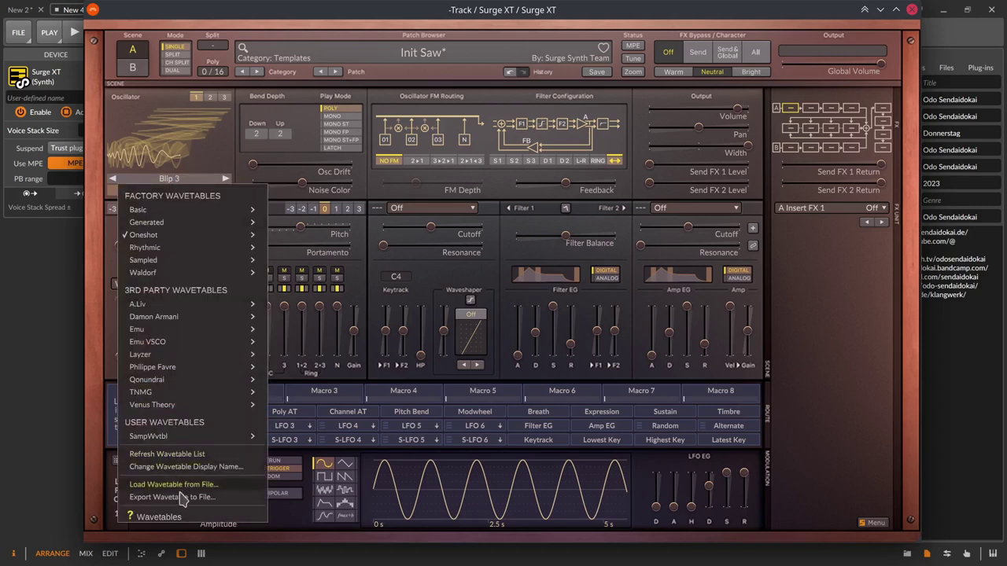
click(157, 141)
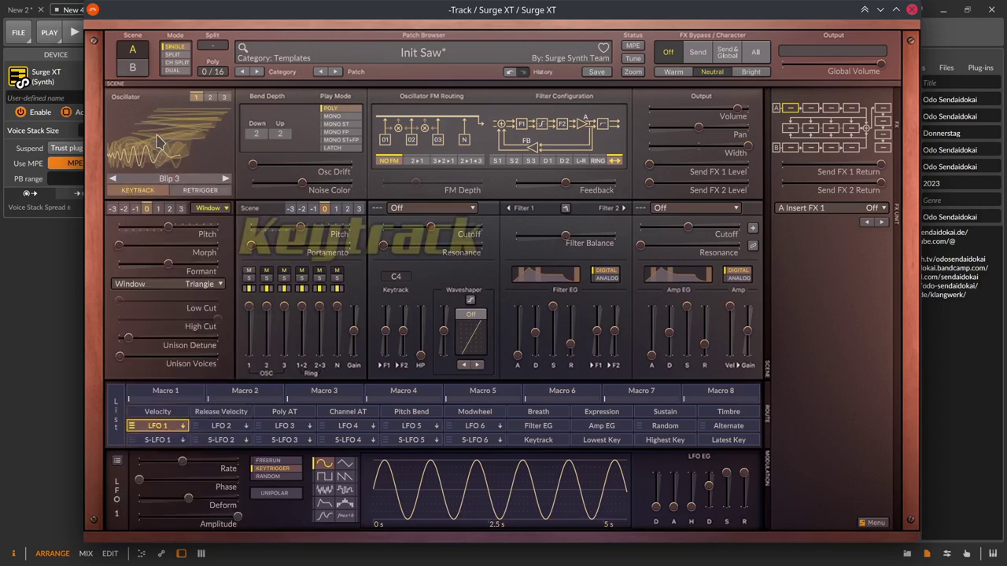
Toggle Keytrack off and back on, and enable Retrigger for oscillator 1.
click(145, 194)
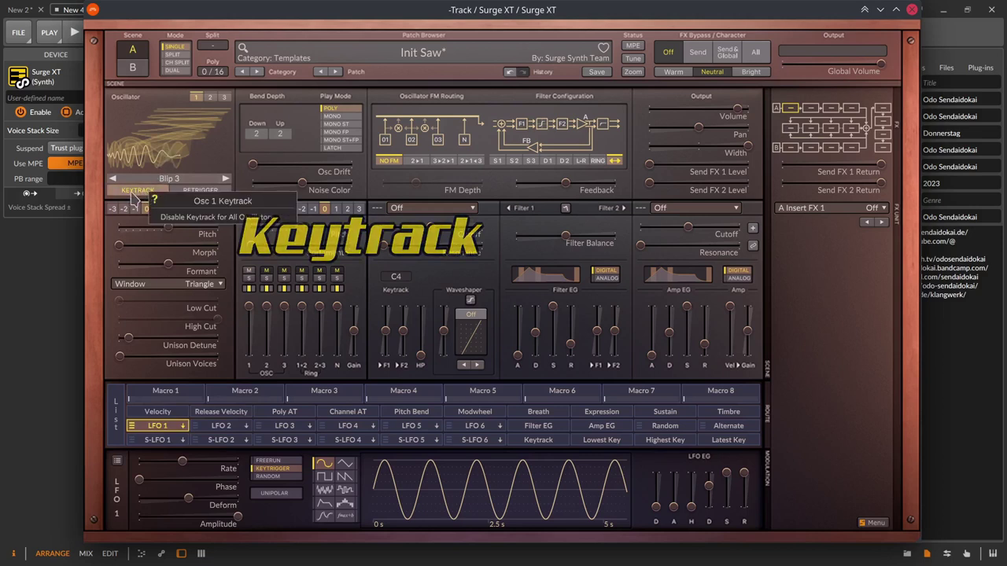
click(132, 194)
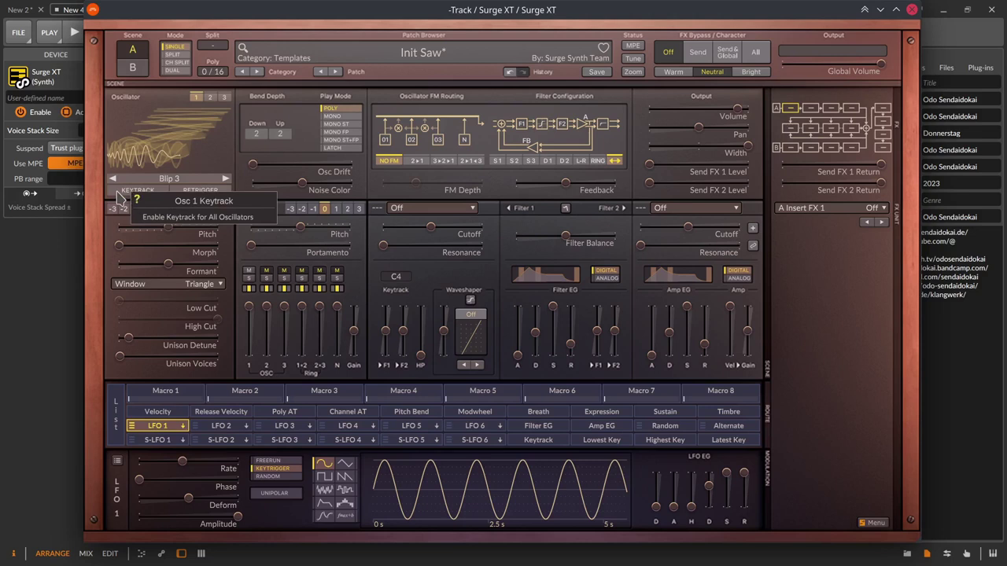
click(122, 192)
click(187, 191)
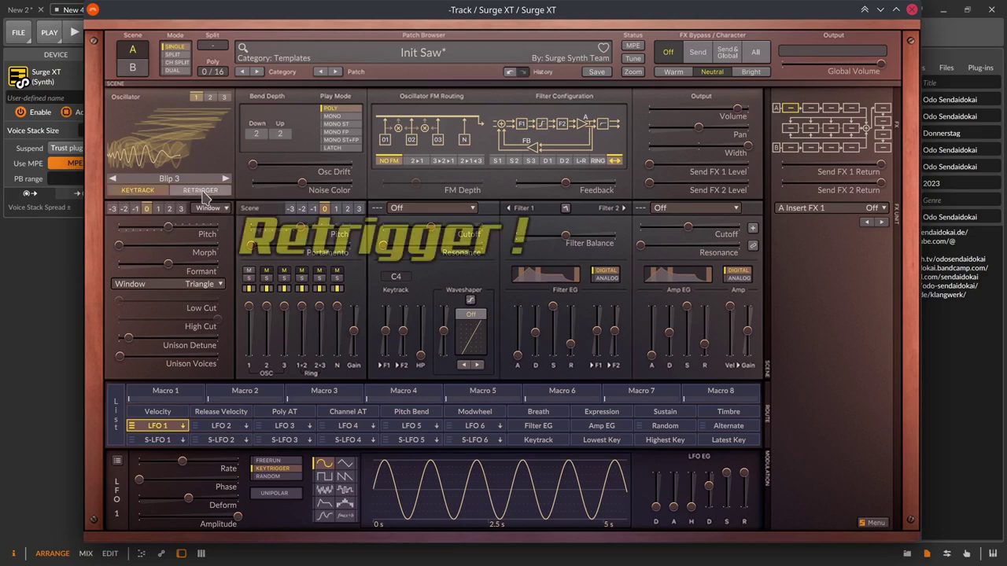
click(145, 196)
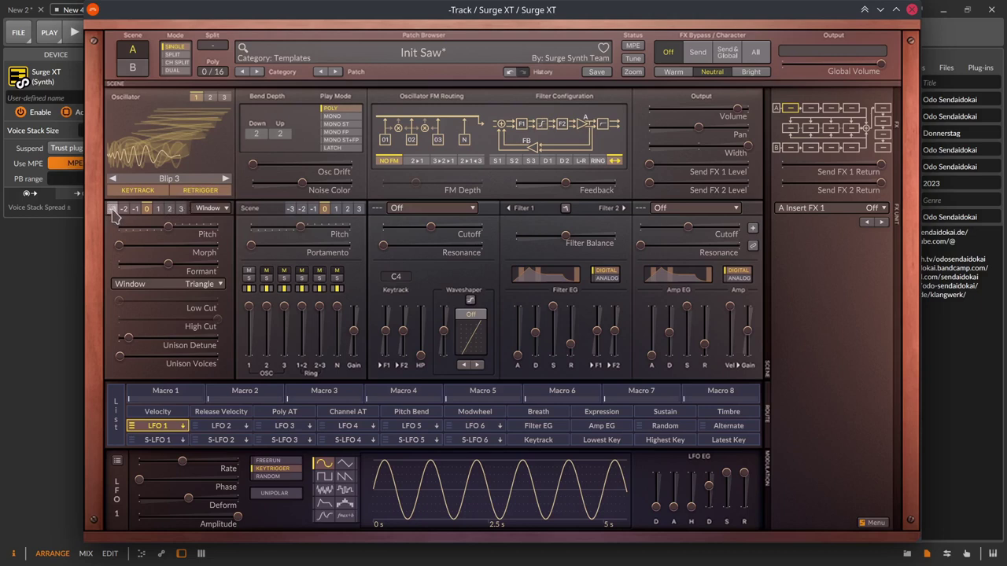
mouse_move(114, 217)
mouse_down()
mouse_move(114, 197)
mouse_move(114, 224)
mouse_up()
right_click(147, 211)
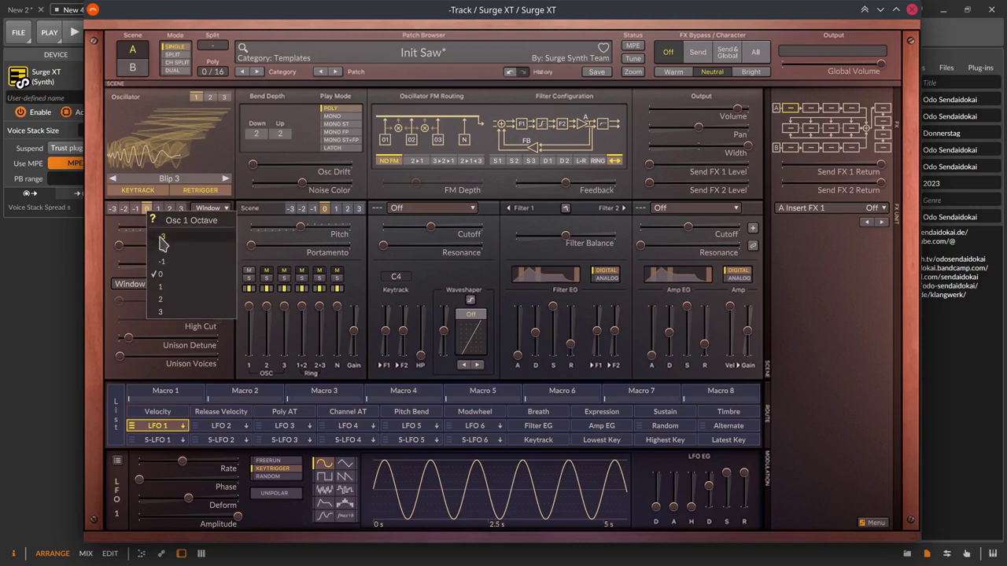
click(161, 236)
right_click(149, 213)
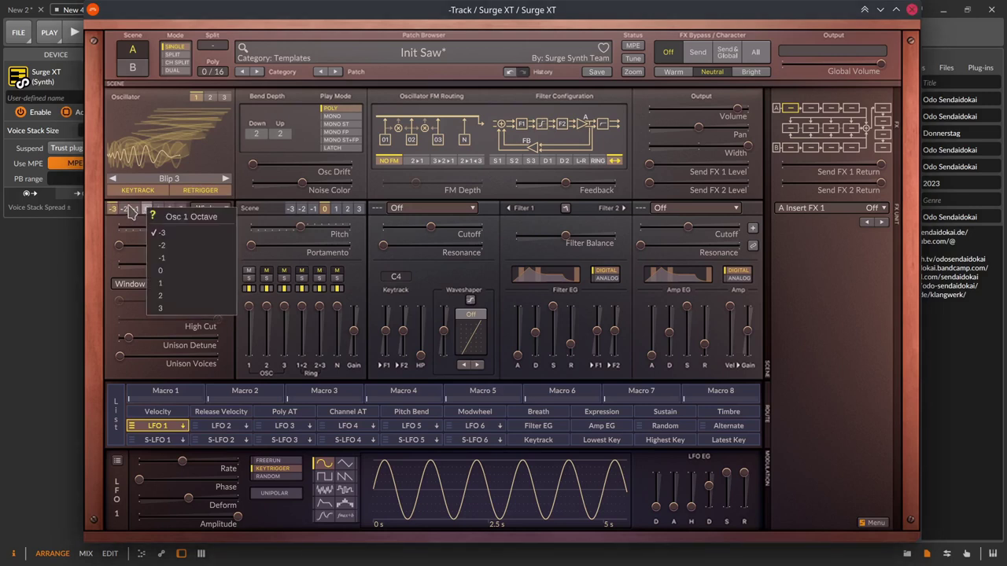
click(133, 211)
click(207, 211)
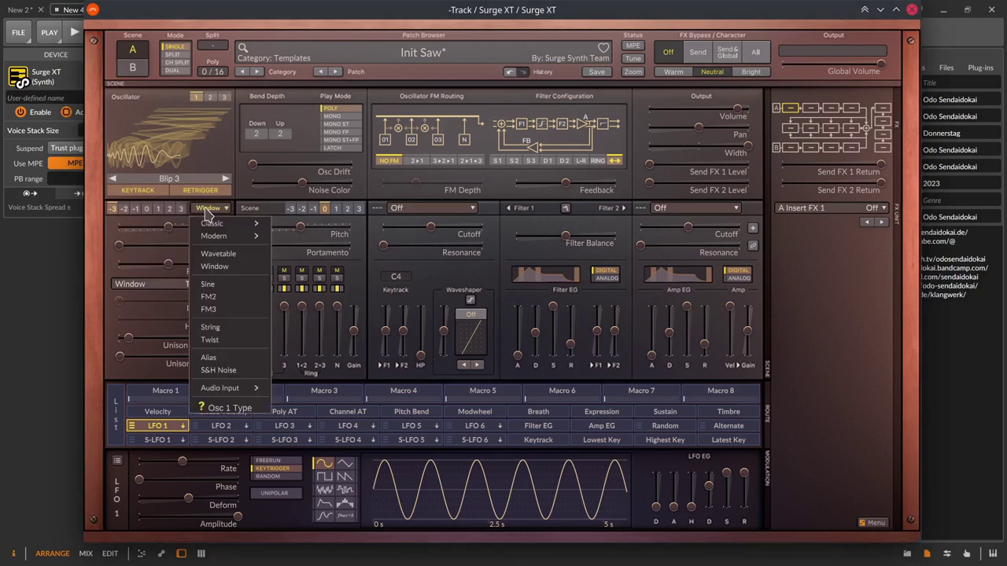
mouse_move(210, 224)
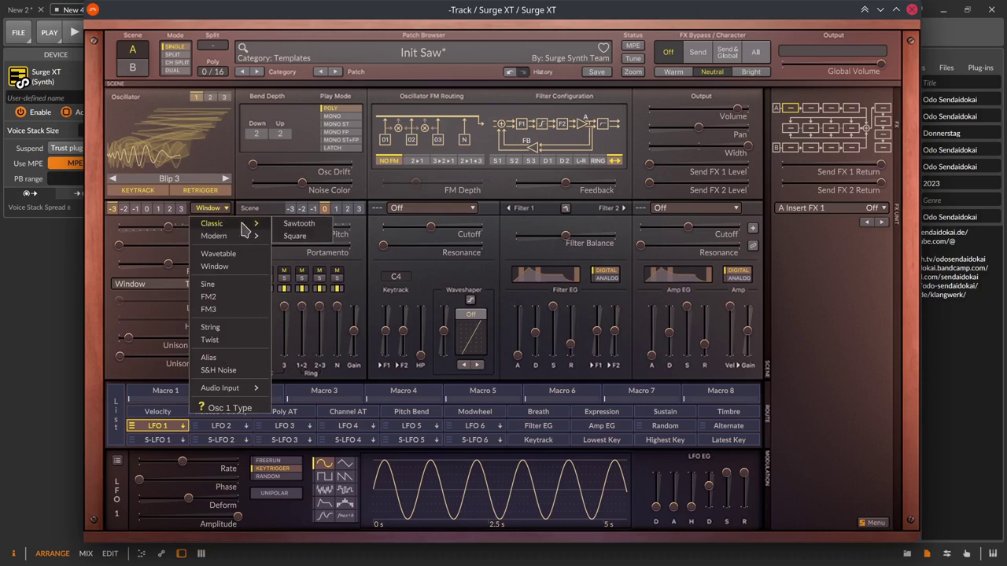
click(299, 225)
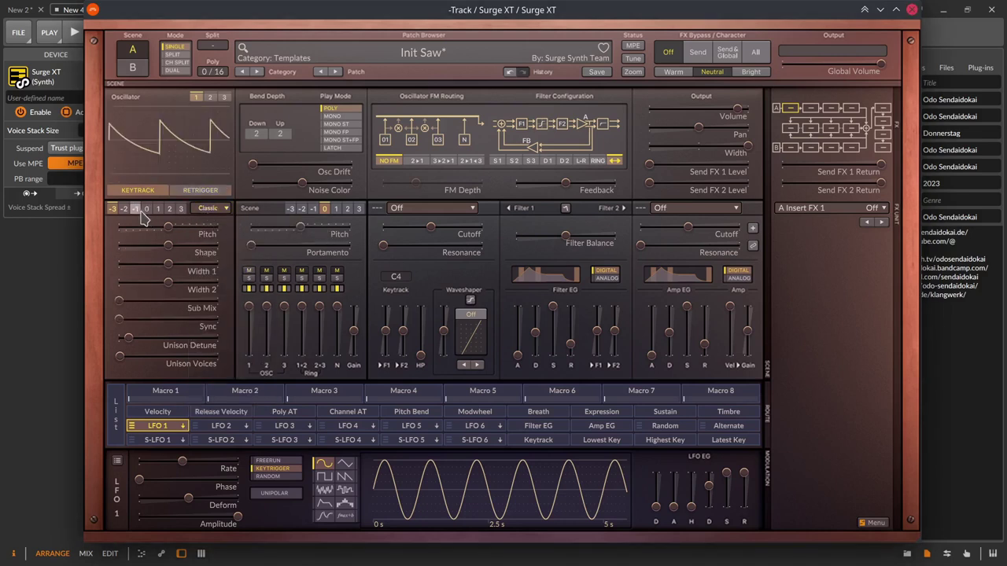
click(216, 209)
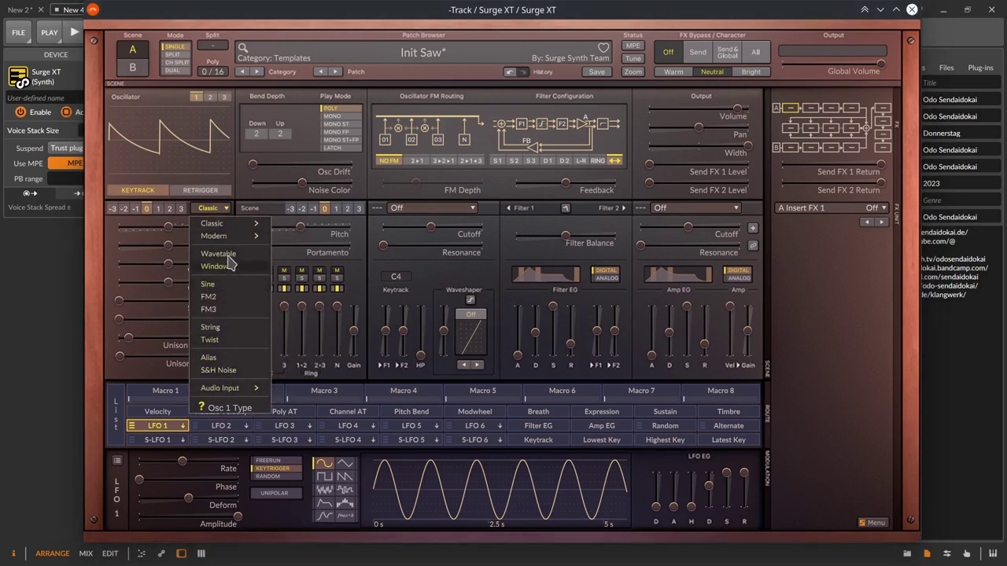
mouse_move(253, 225)
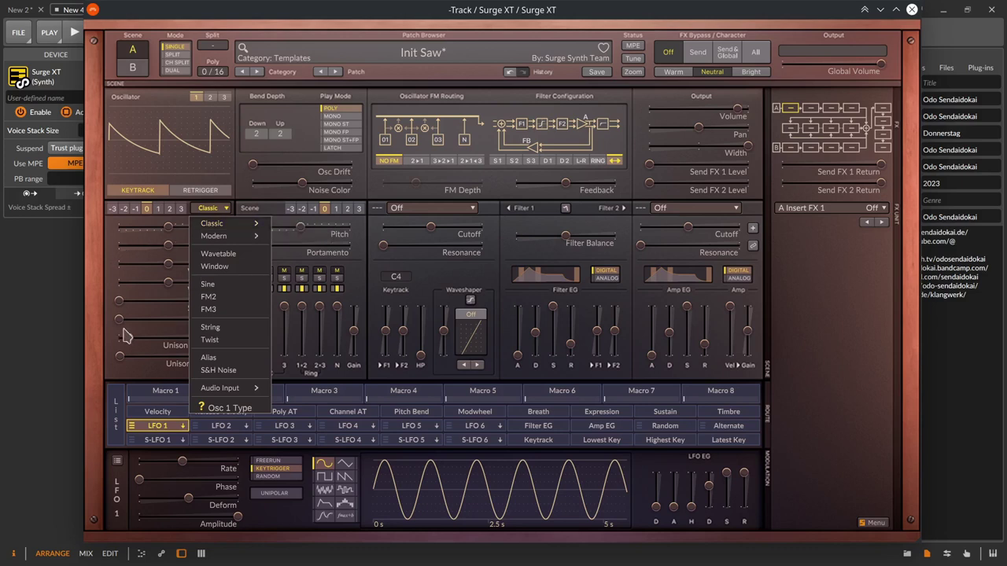
mouse_move(224, 239)
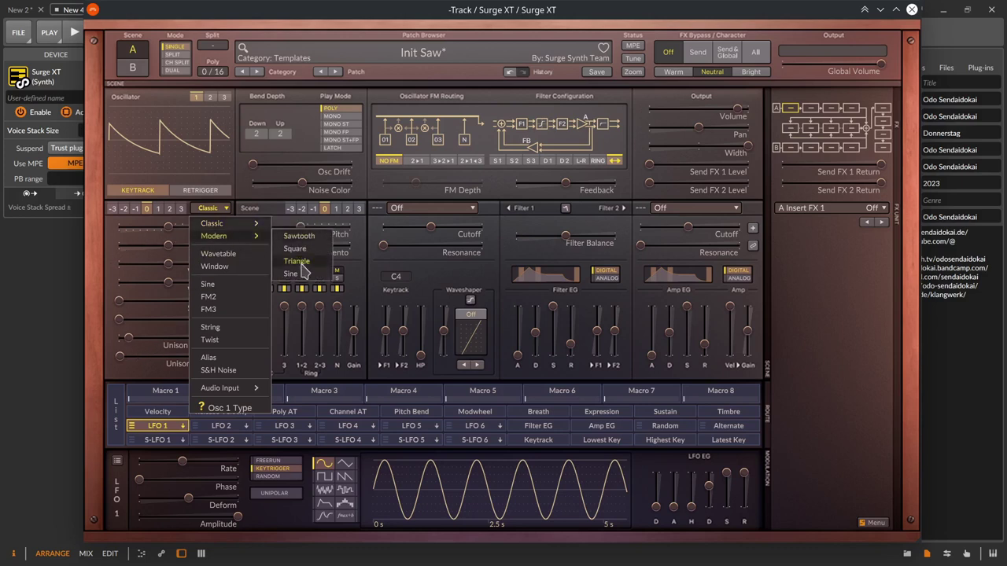
click(297, 261)
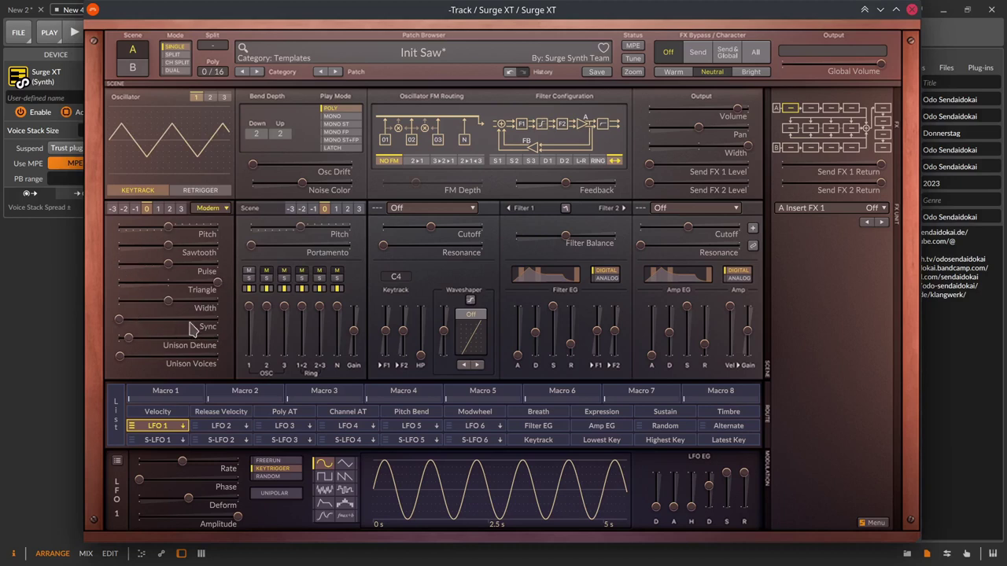
click(189, 271)
Set oscillator 1 back to the Modern type with the Triangle wave.
mouse_move(206, 327)
scroll(220, 217, down, 2)
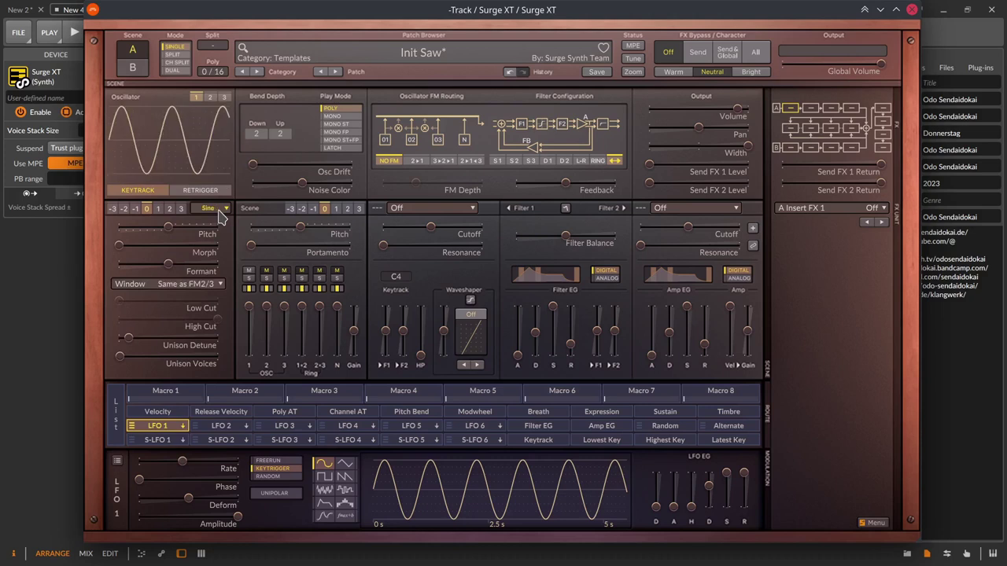
scroll(220, 213, up, 2)
click(219, 209)
mouse_move(228, 236)
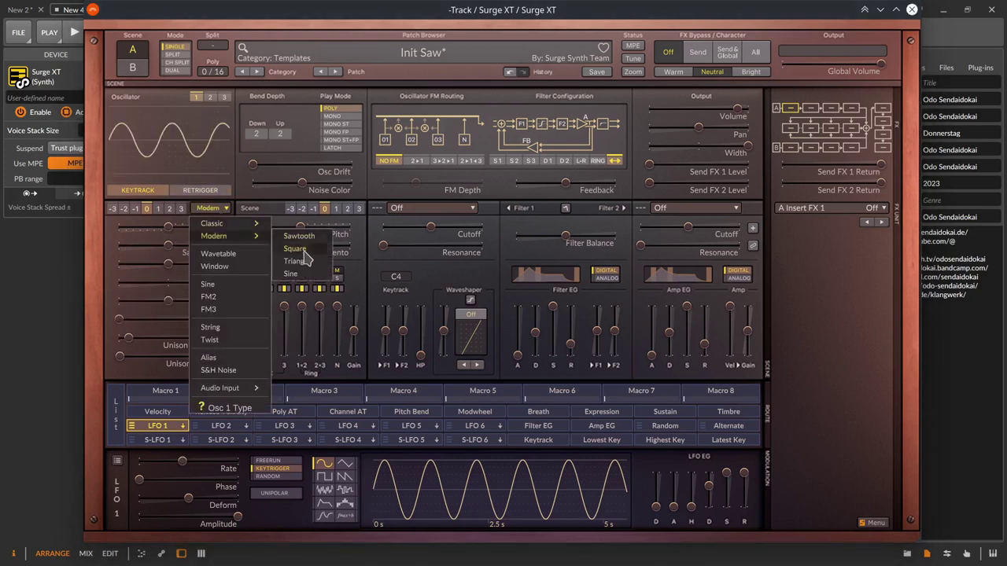
click(302, 261)
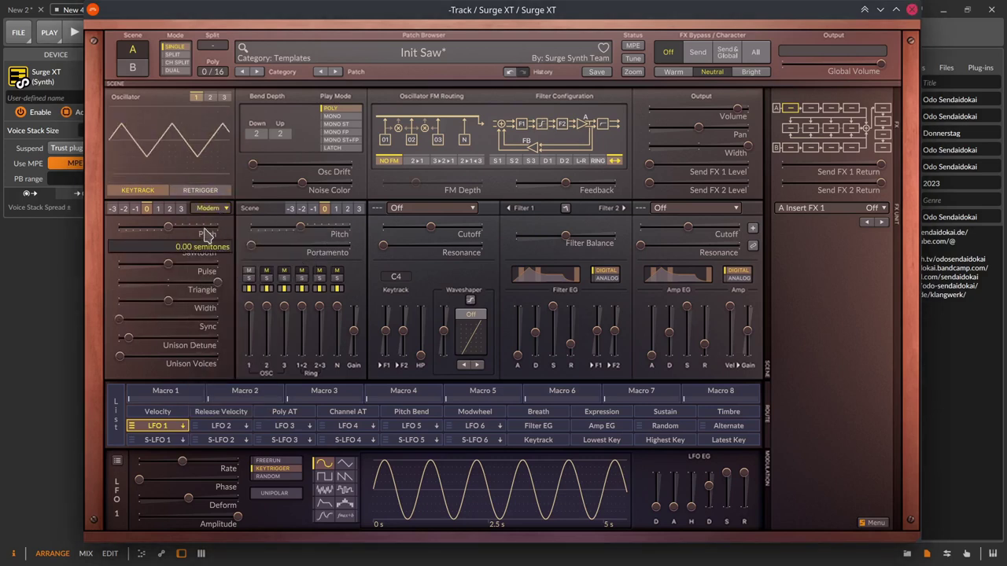
Inspect the right-click menus of Pitch, Pulse, Sawtooth, Triangle, Width, Sync and Unison Detune.
right_click(166, 238)
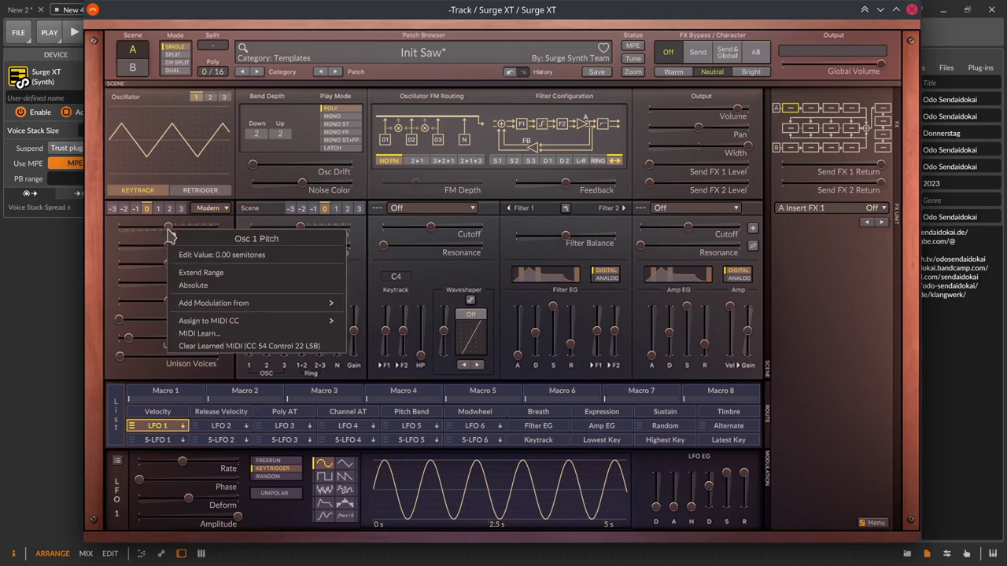
click(167, 262)
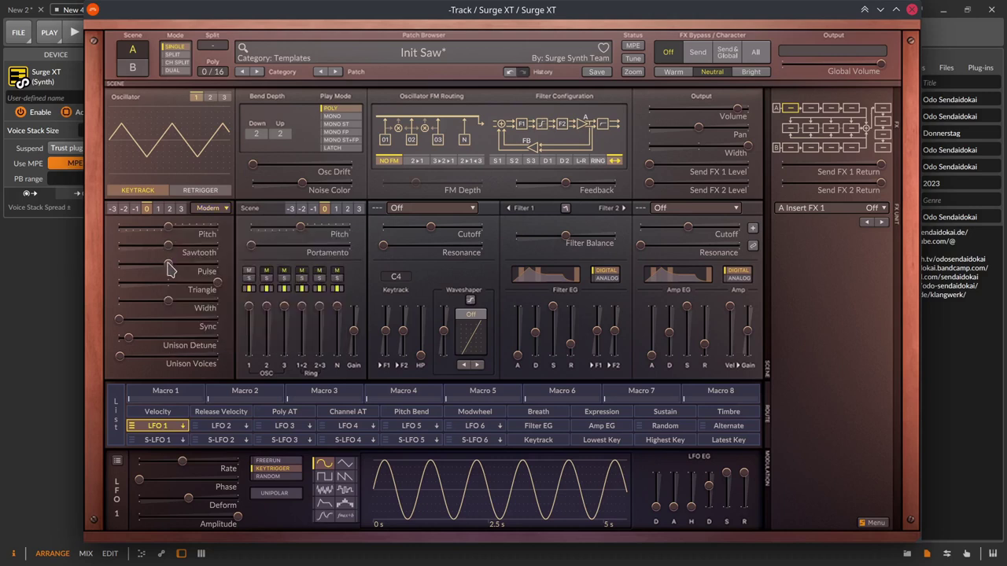
right_click(168, 264)
click(168, 247)
right_click(167, 247)
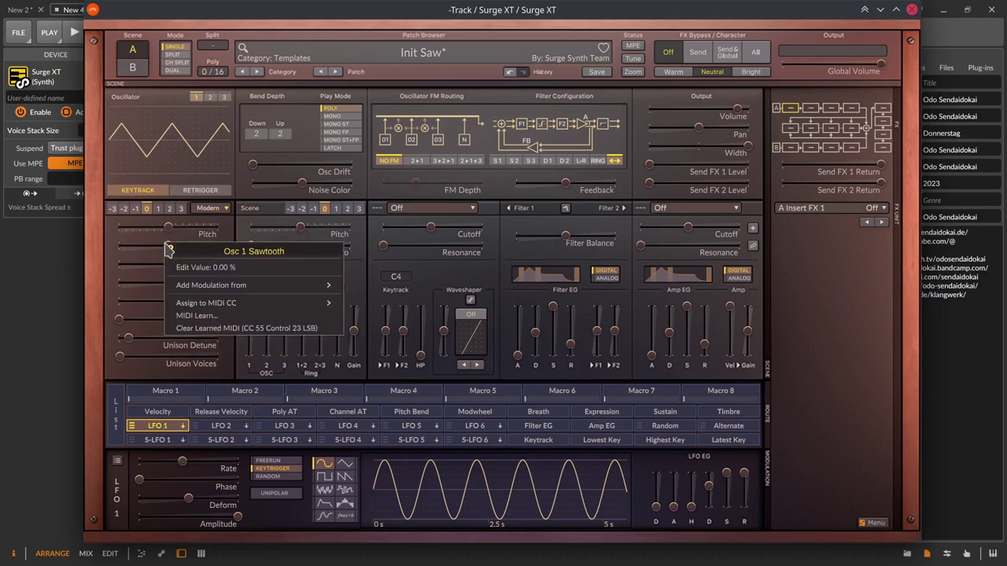
click(182, 220)
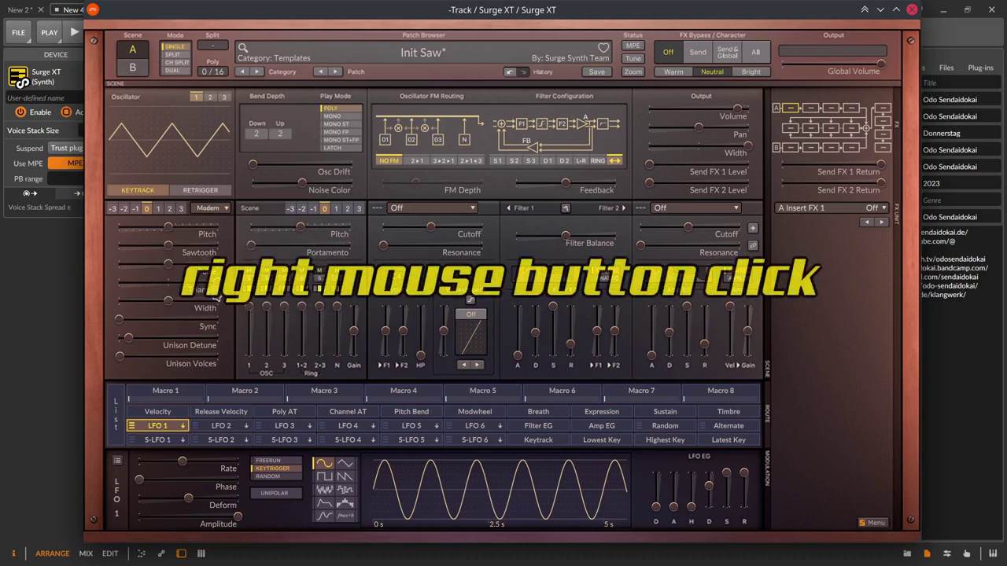
right_click(211, 282)
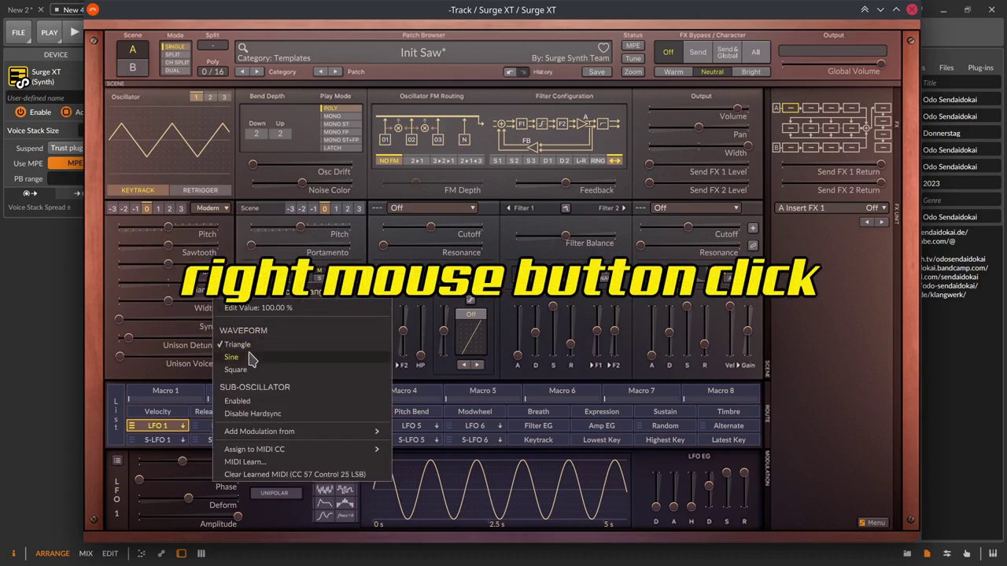
click(187, 306)
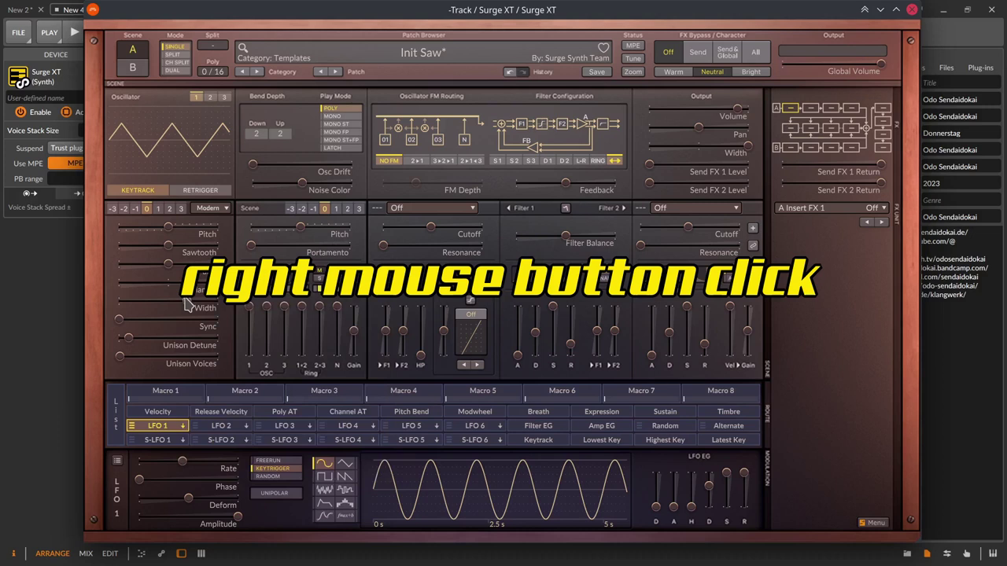
right_click(170, 305)
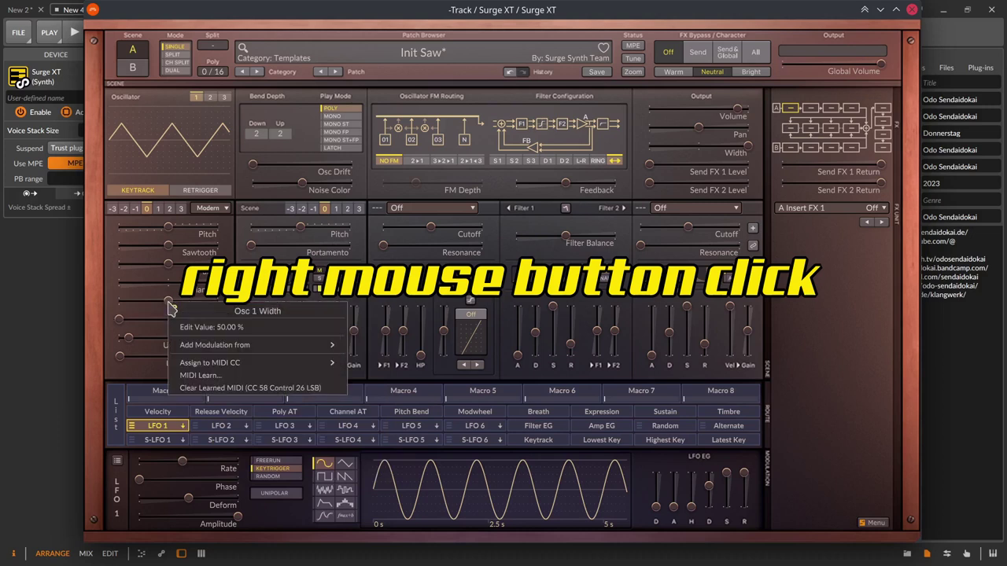
click(143, 324)
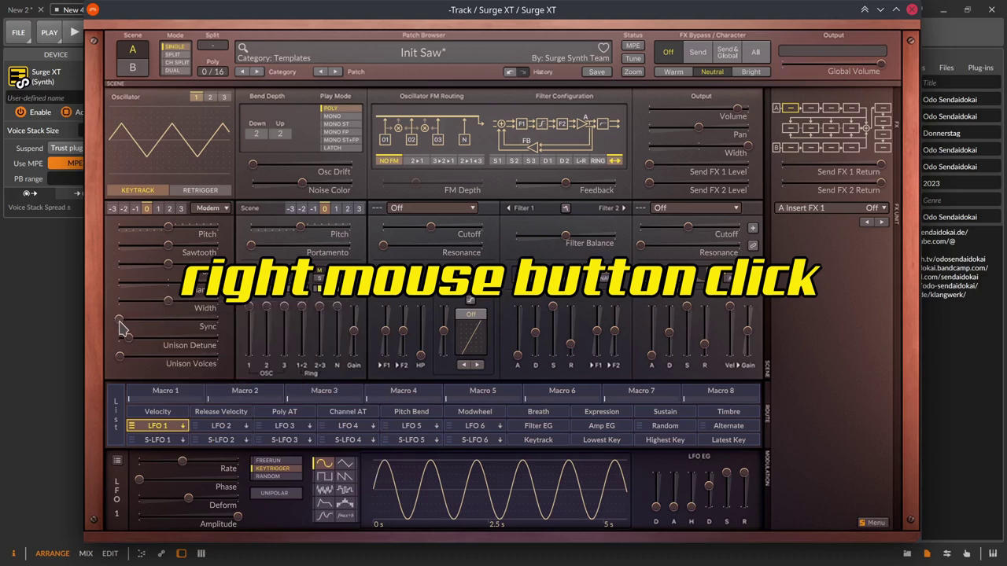
right_click(120, 324)
click(122, 326)
right_click(128, 338)
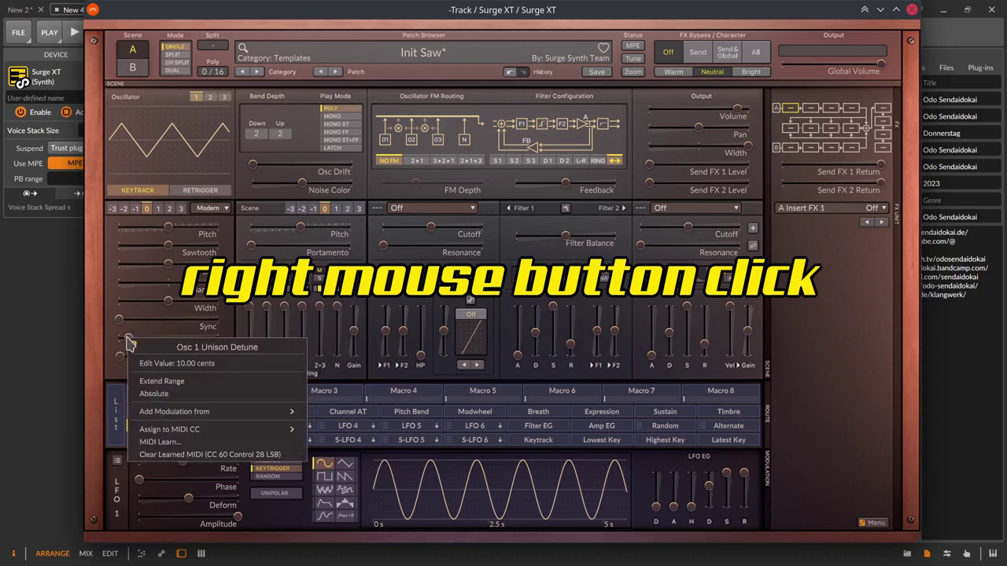
click(128, 338)
Review the Unison Voices, Pulse and Sawtooth menus, ending on Pitch's menu at 0.00 semitones.
right_click(121, 360)
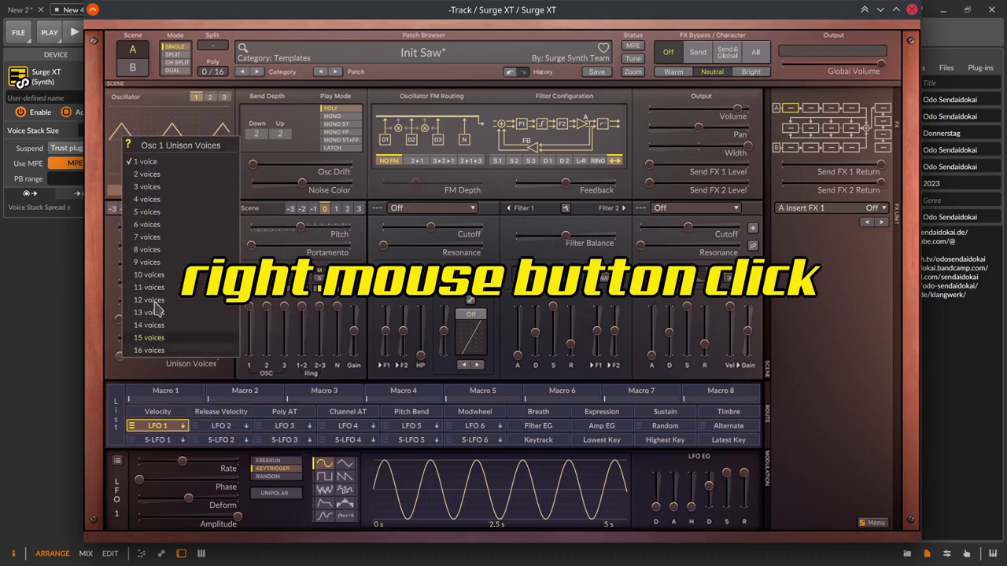
click(179, 155)
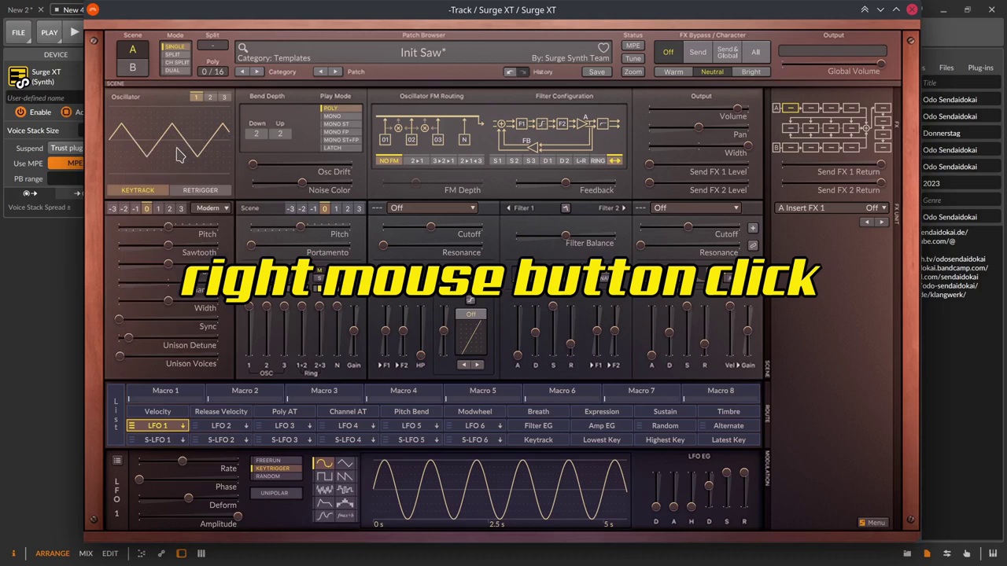
right_click(173, 280)
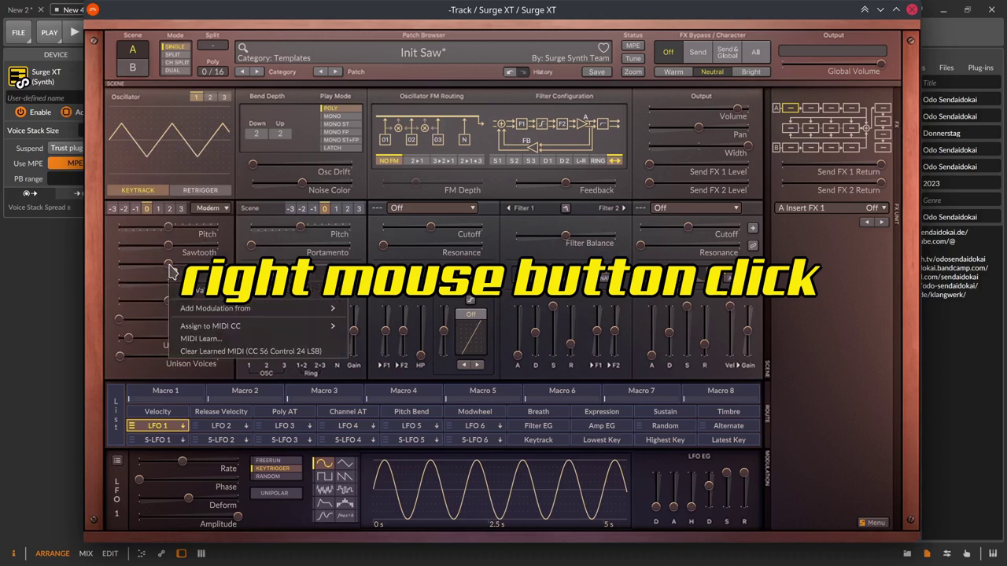
click(164, 269)
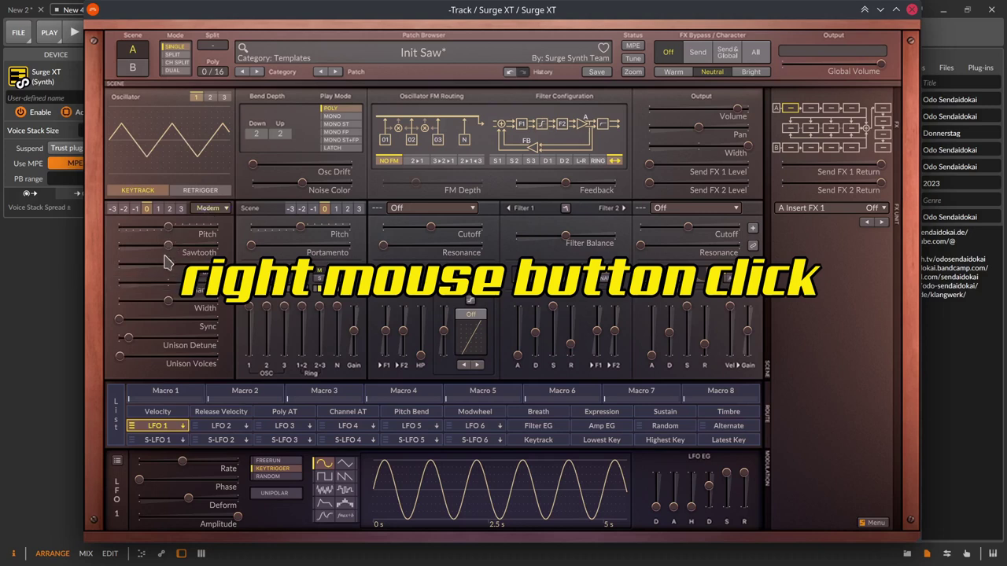
right_click(168, 250)
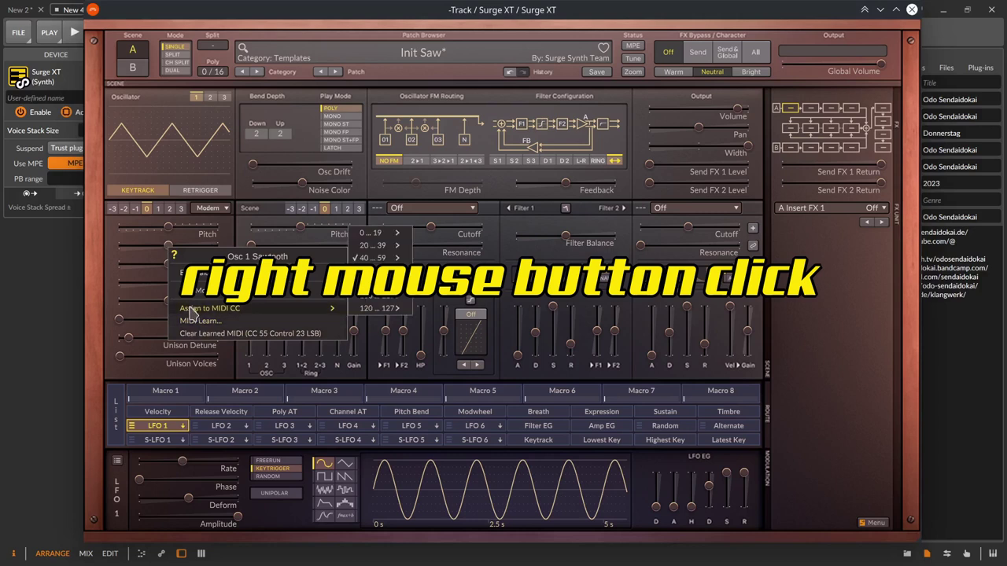
click(177, 272)
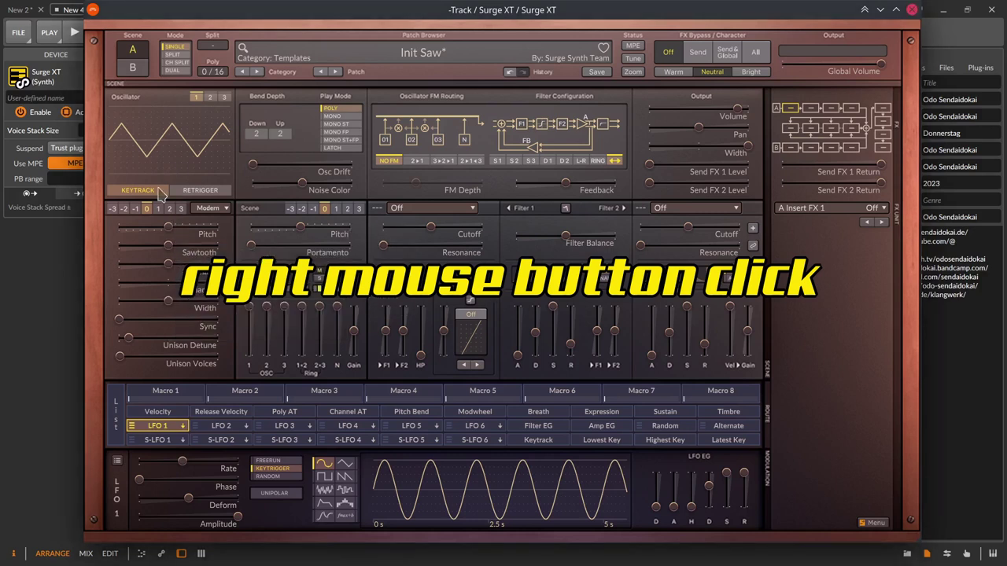
right_click(172, 229)
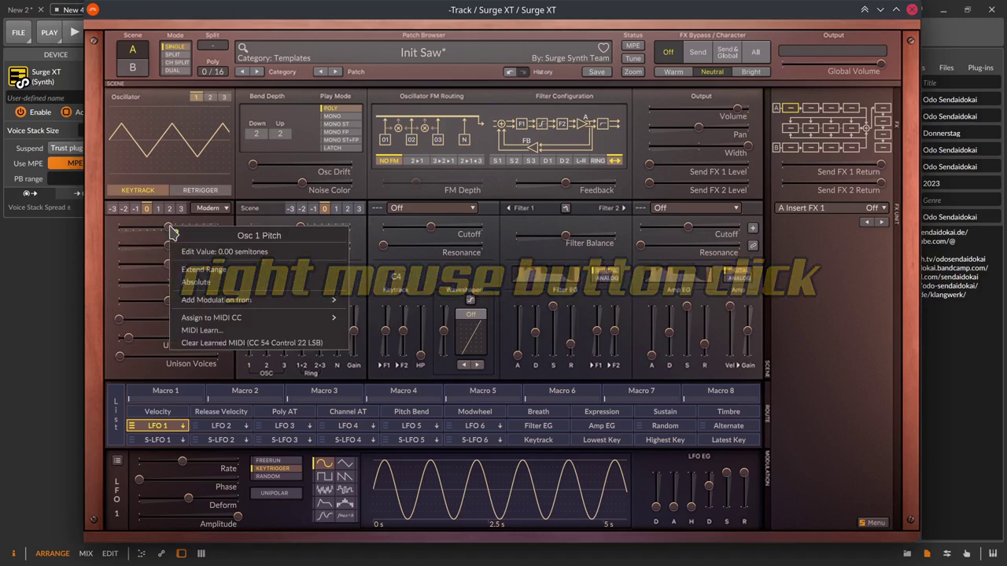
Keep oscillator 1 on the Modern type and push Sync to about 28 semitones.
key(Escape)
click(212, 208)
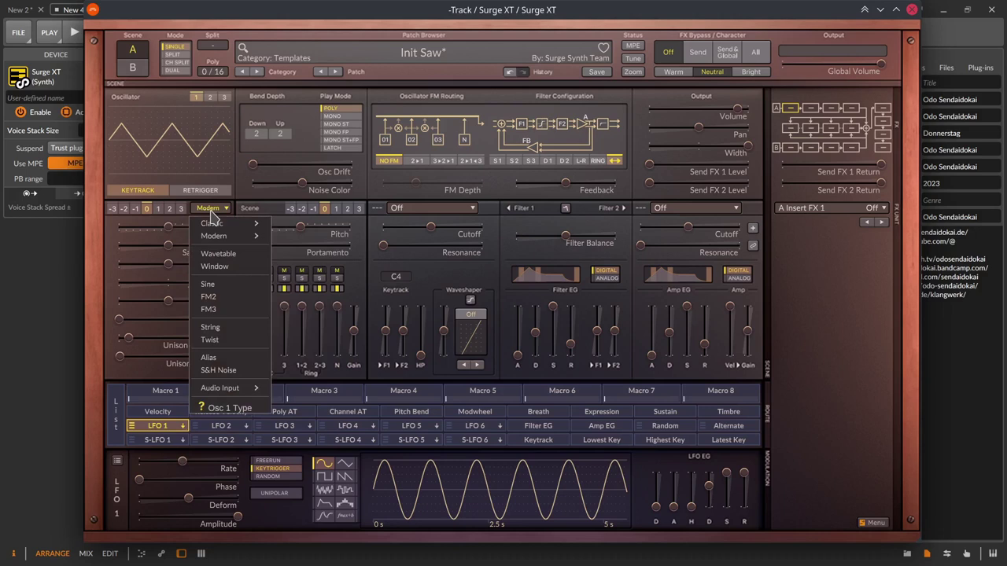
mouse_move(221, 228)
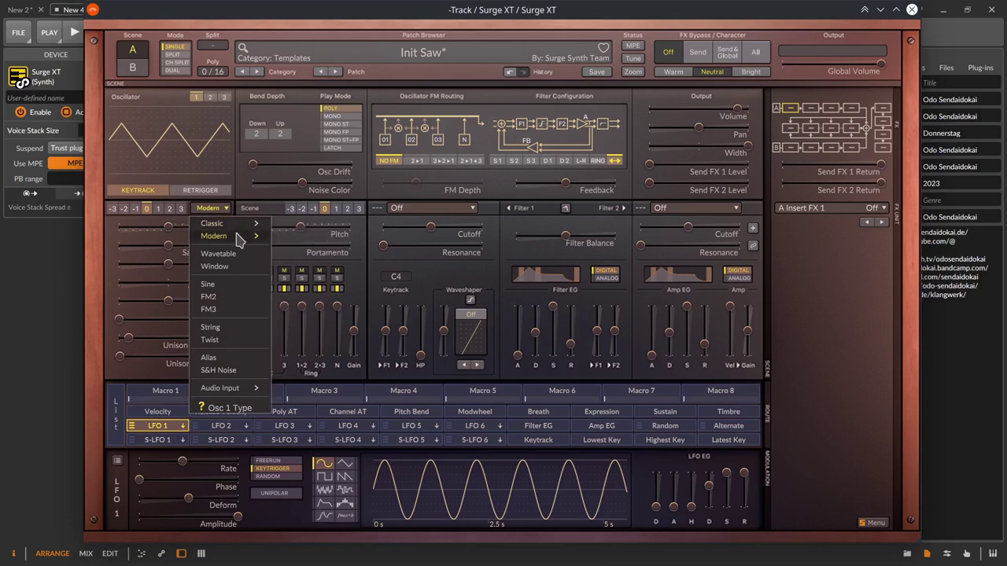
click(124, 254)
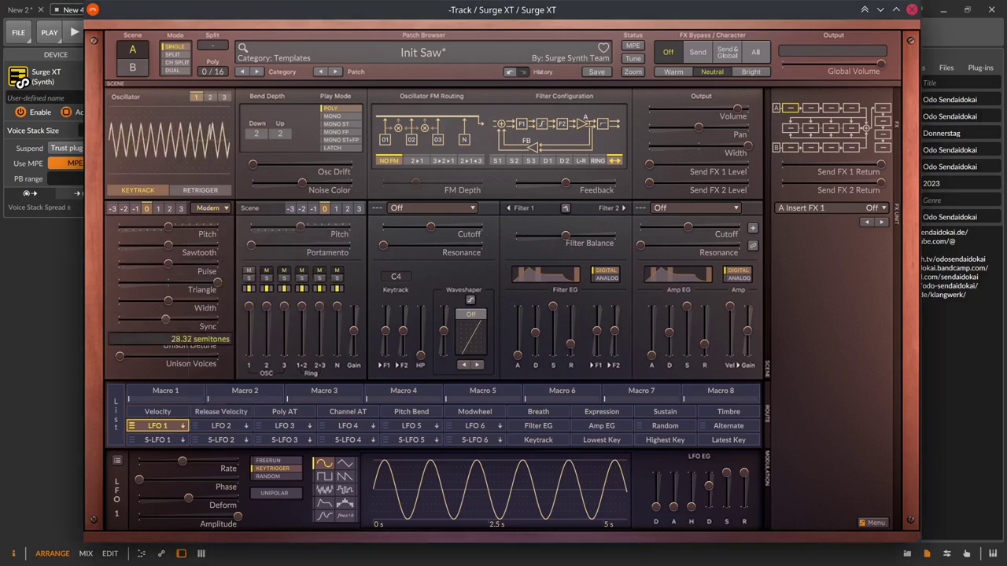
drag(127, 337, 134, 337)
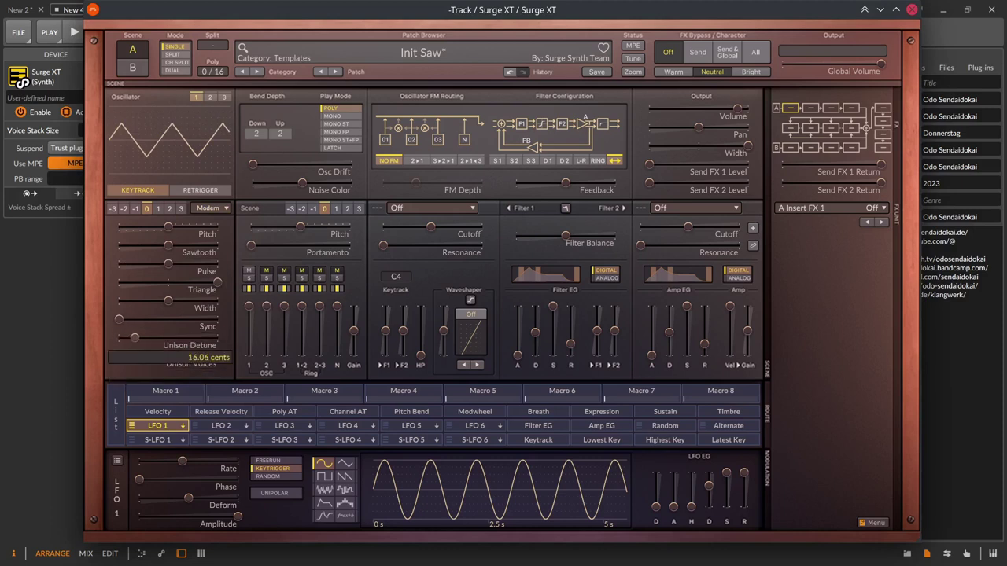
click(213, 208)
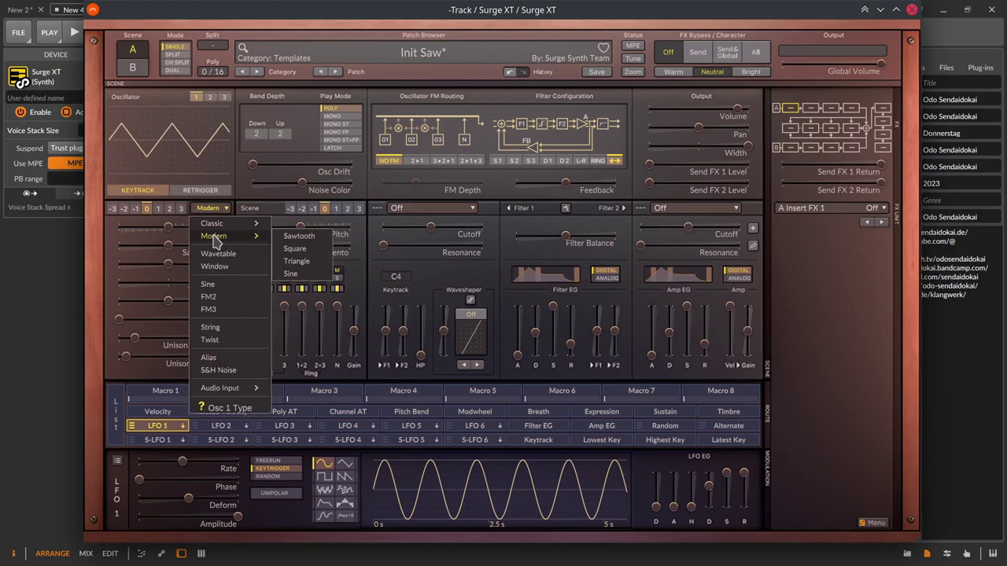
click(214, 239)
Check the Pulse, Pitch and Triangle menus, reselecting the Modern triangle wave.
right_click(169, 265)
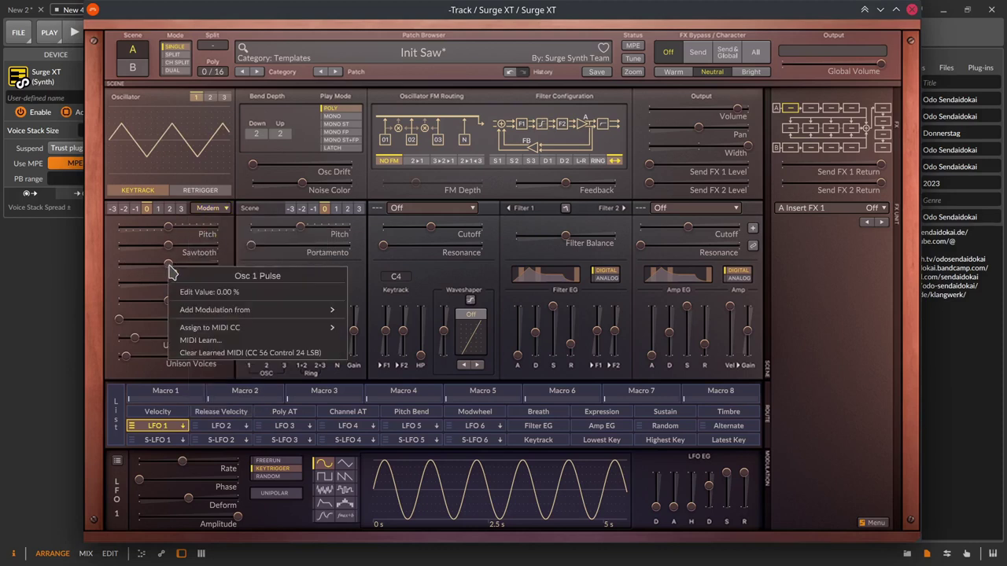
right_click(169, 231)
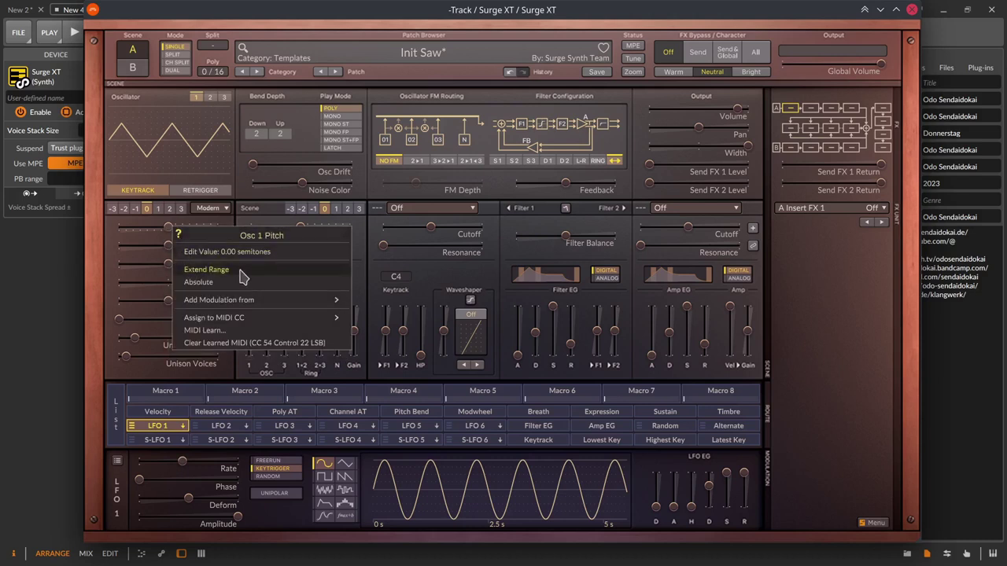
mouse_move(240, 303)
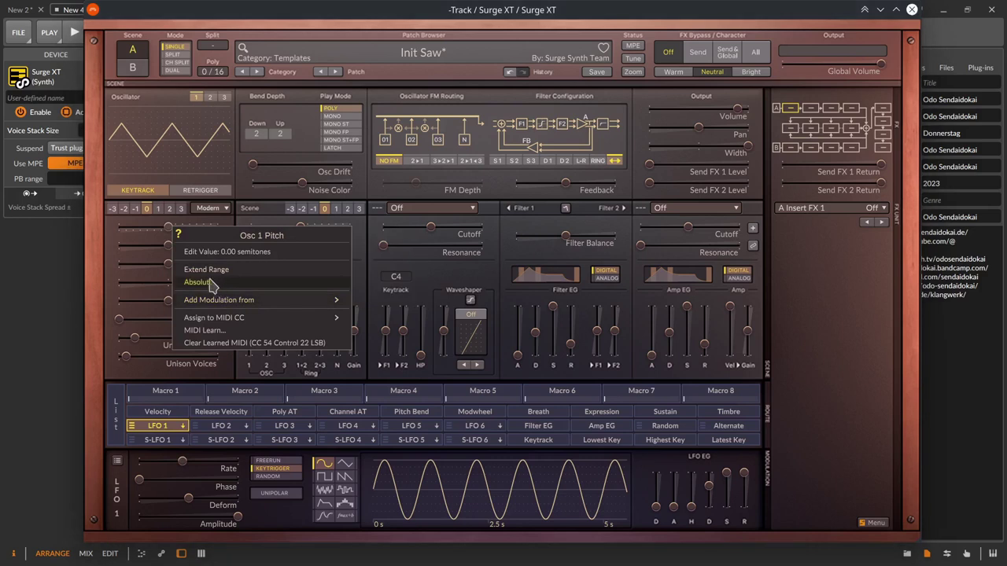
click(166, 221)
click(210, 209)
mouse_move(224, 237)
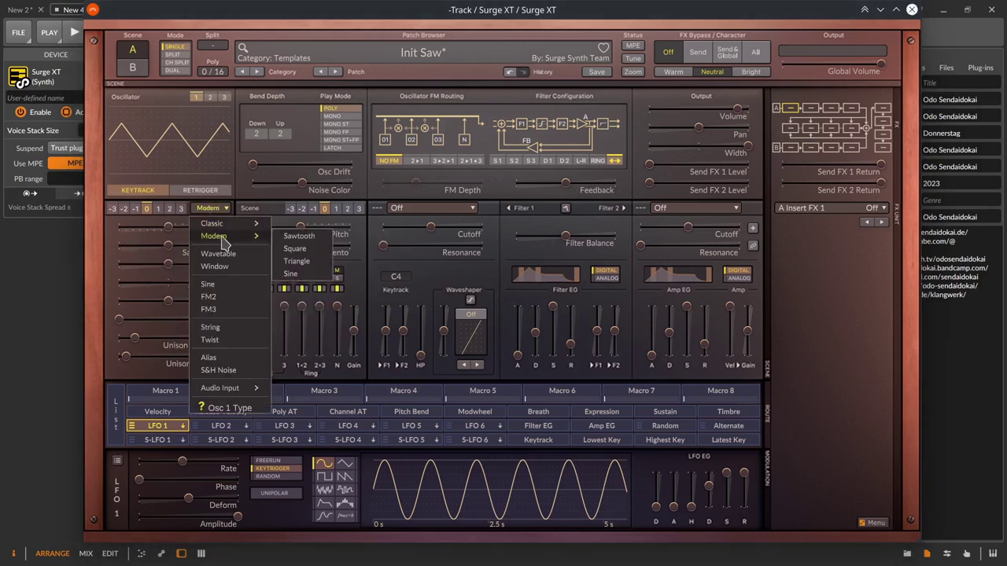
click(296, 269)
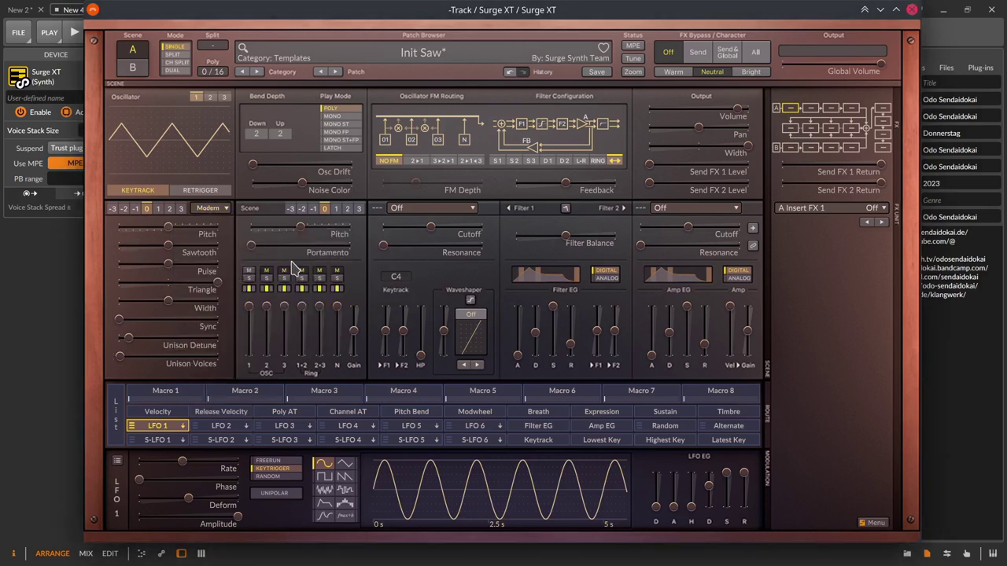
right_click(221, 284)
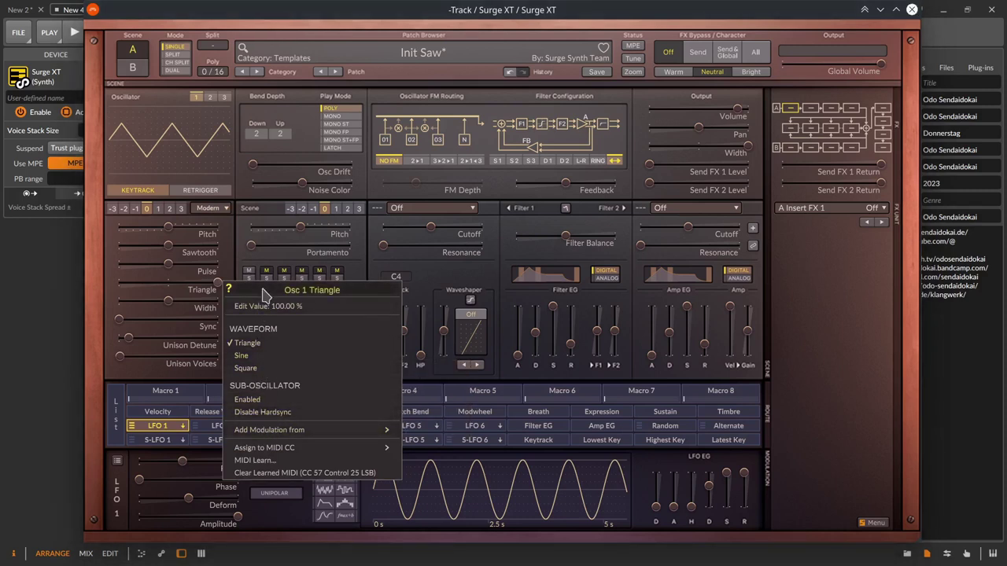
click(237, 252)
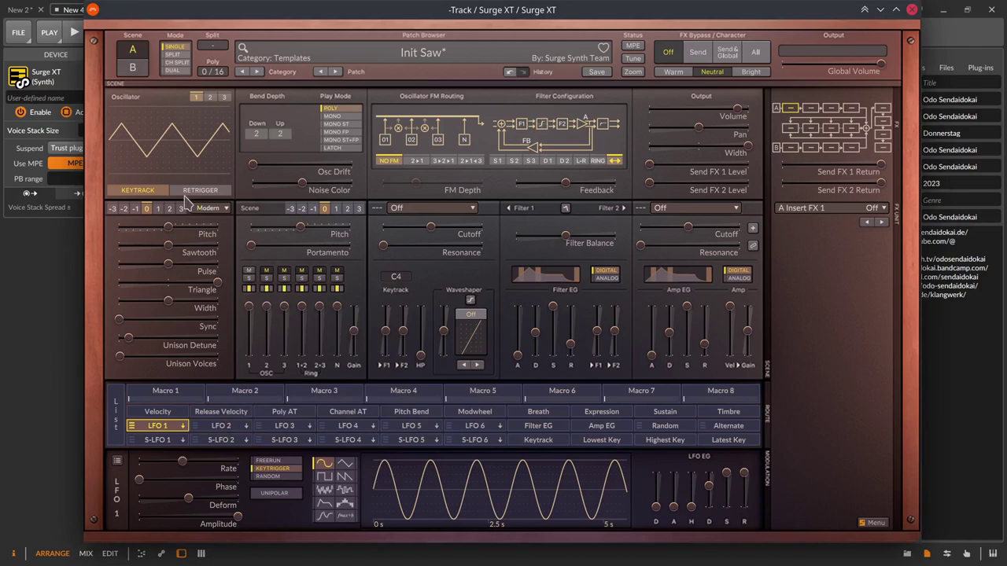
Try Wavetable and Window types, settling on Wavetable with Morph at about 84%.
click(209, 209)
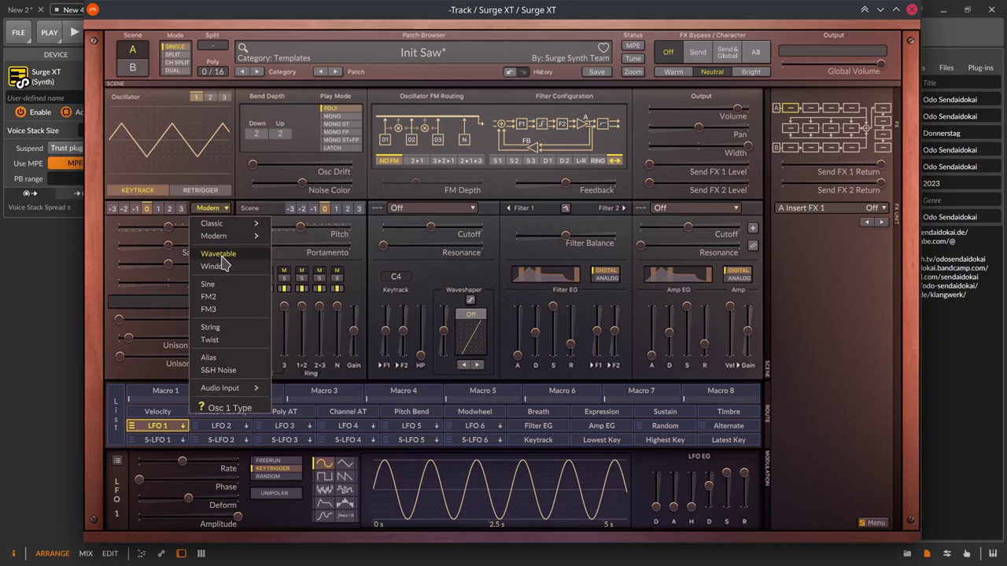
click(225, 260)
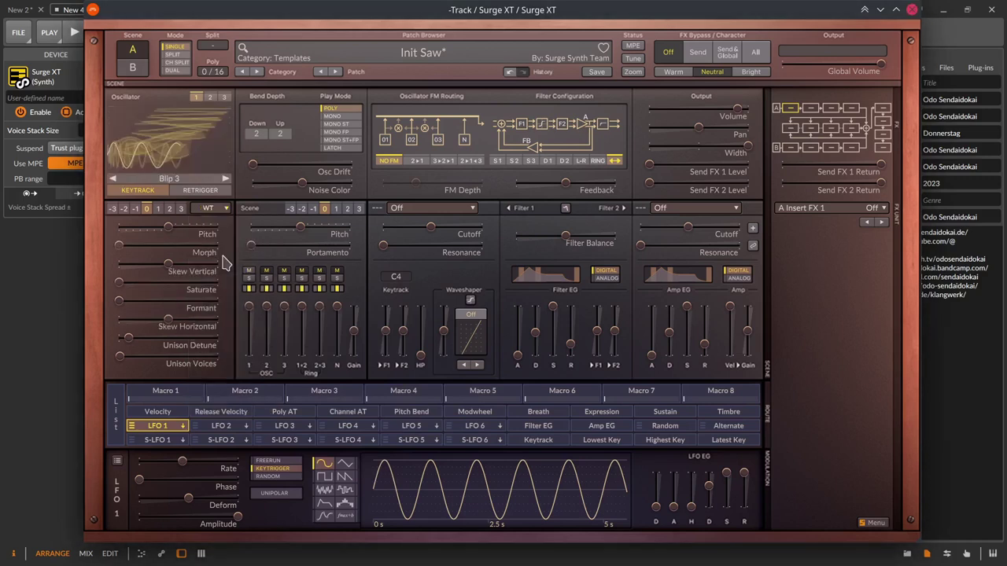
click(210, 211)
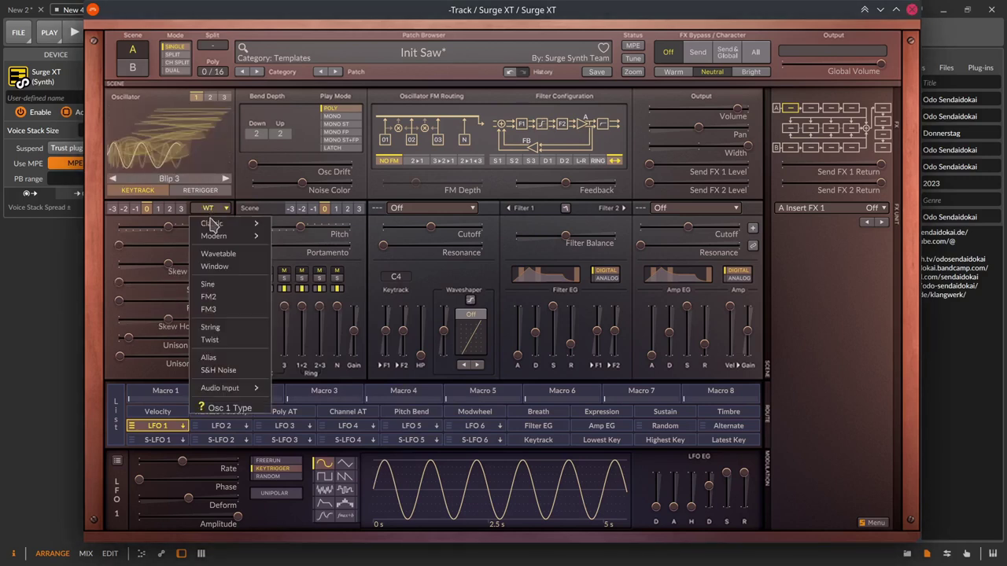
click(221, 266)
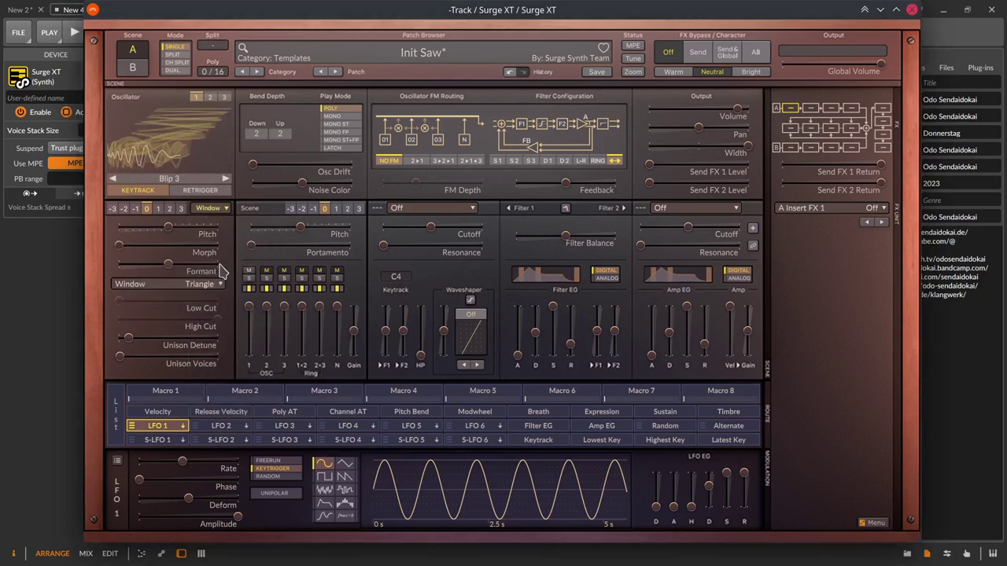
click(221, 209)
click(226, 256)
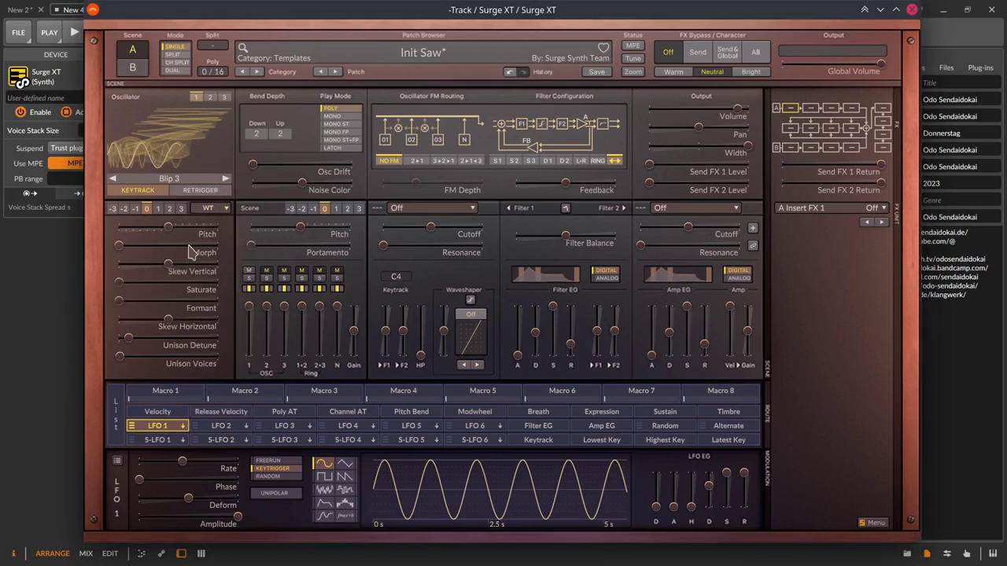
mouse_move(119, 250)
mouse_down()
mouse_move(203, 245)
mouse_move(126, 245)
mouse_up()
right_click(127, 247)
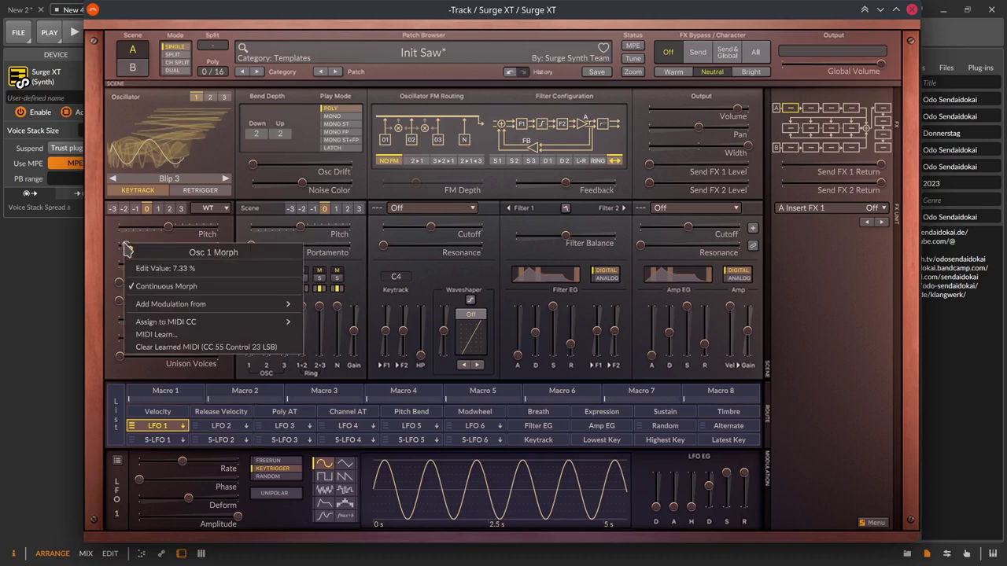
click(110, 240)
Make oscillator 1 a Window oscillator and review its window shapes.
click(212, 207)
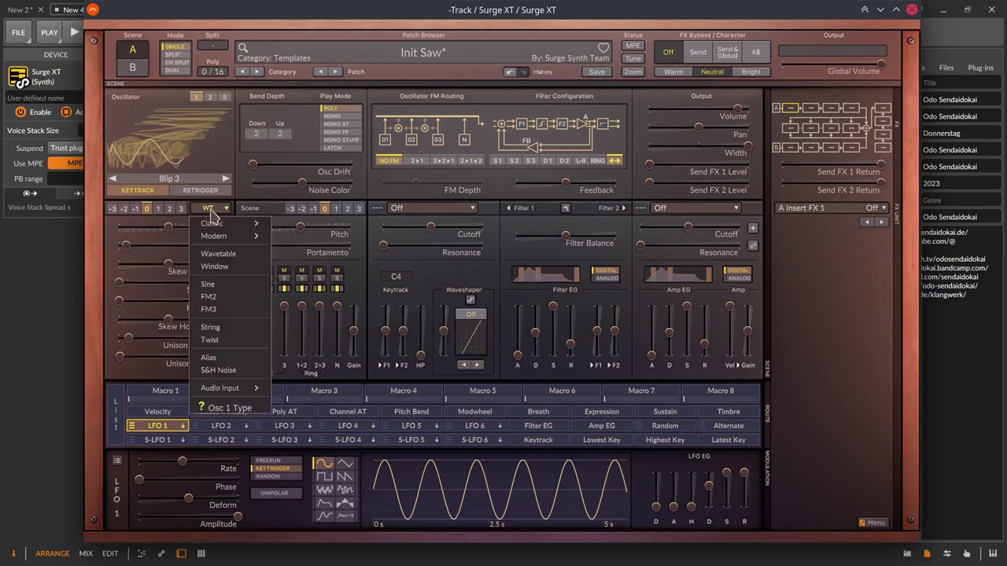
click(219, 268)
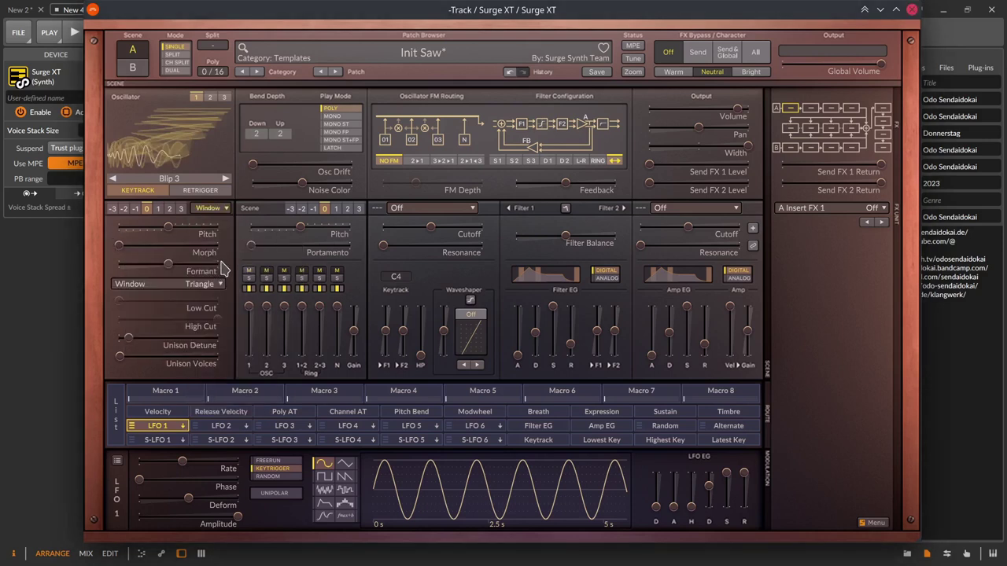
click(217, 287)
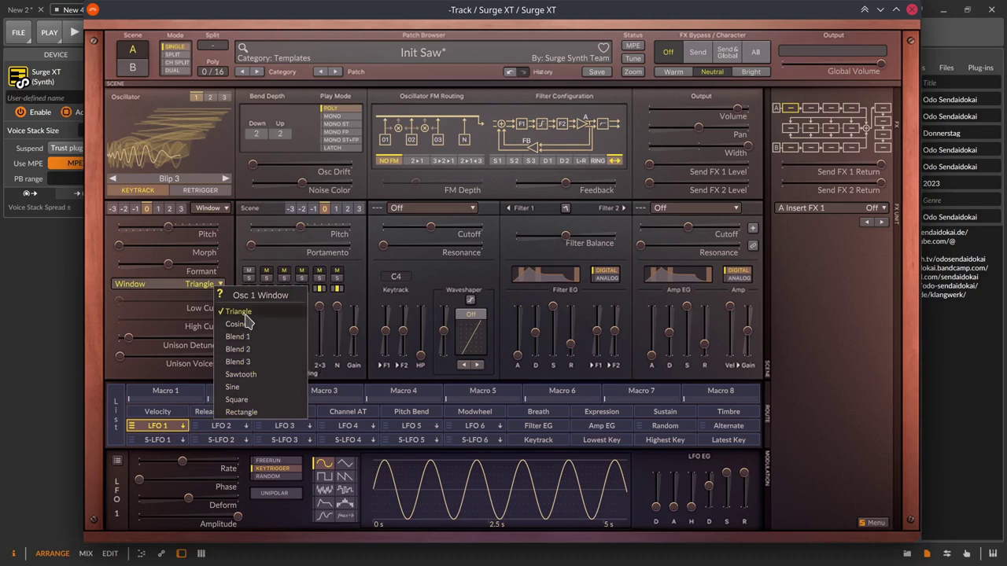
Keep the Triangle window, then switch oscillator 1 to Sine with shape Wave 12.
click(174, 292)
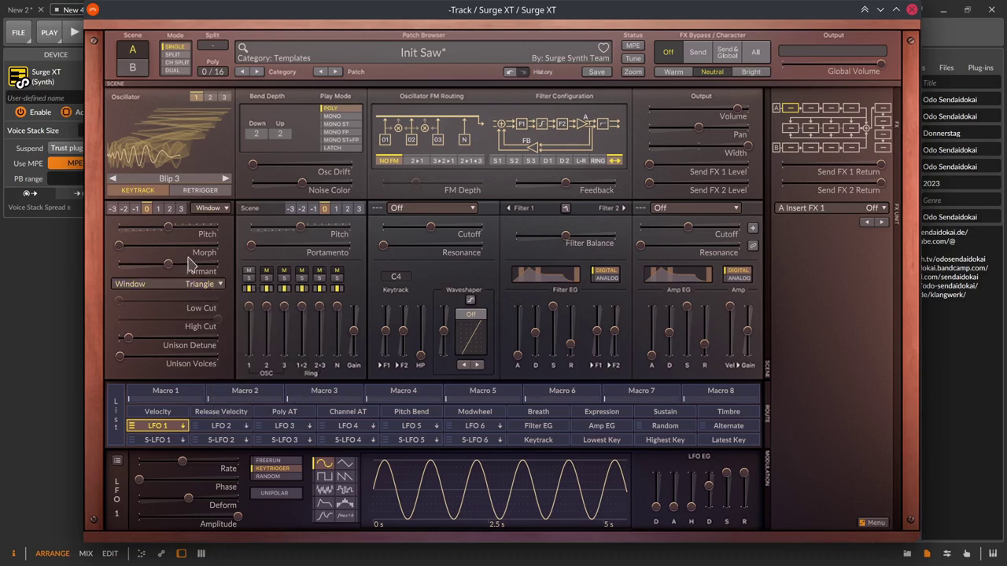
click(213, 209)
click(210, 285)
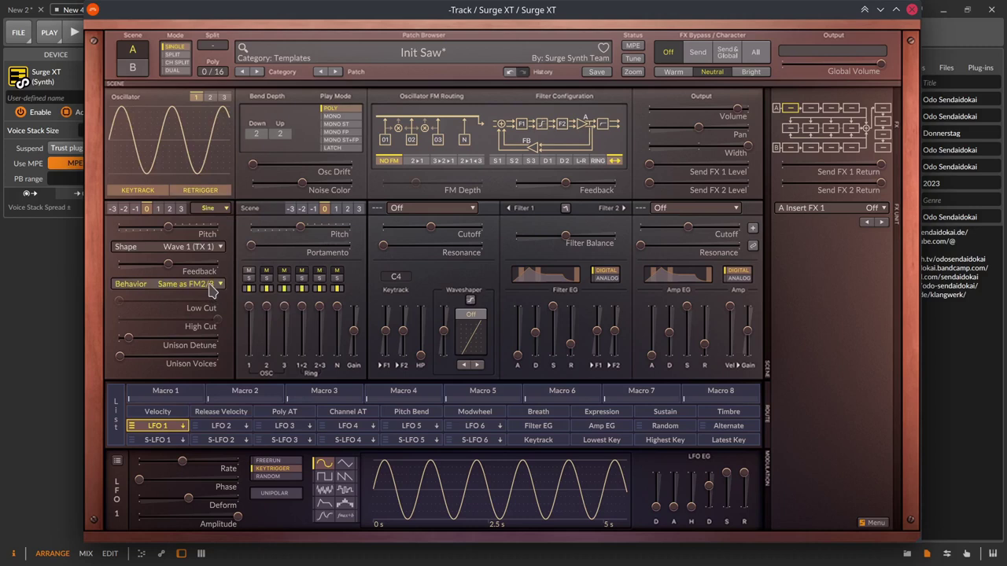
click(210, 249)
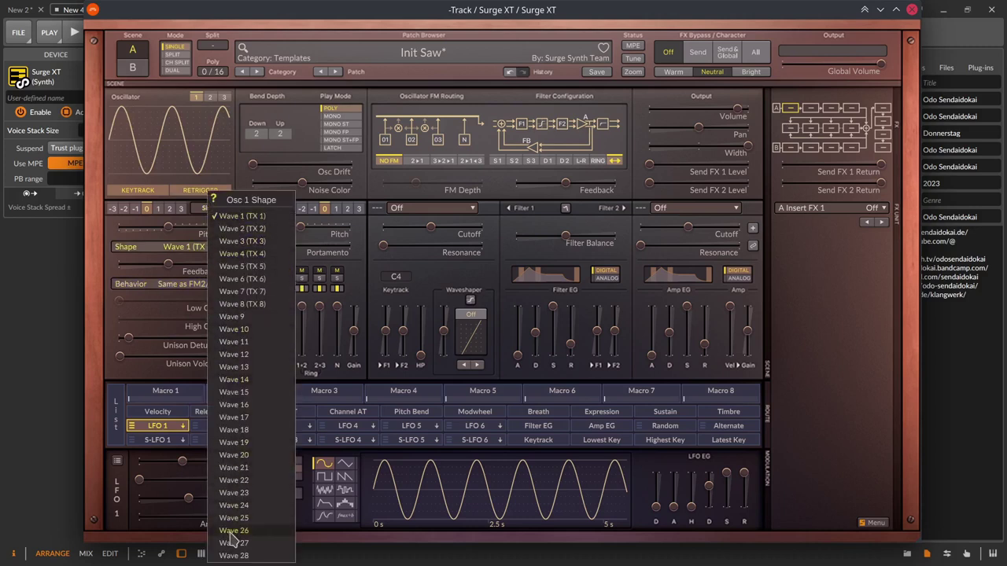
click(234, 354)
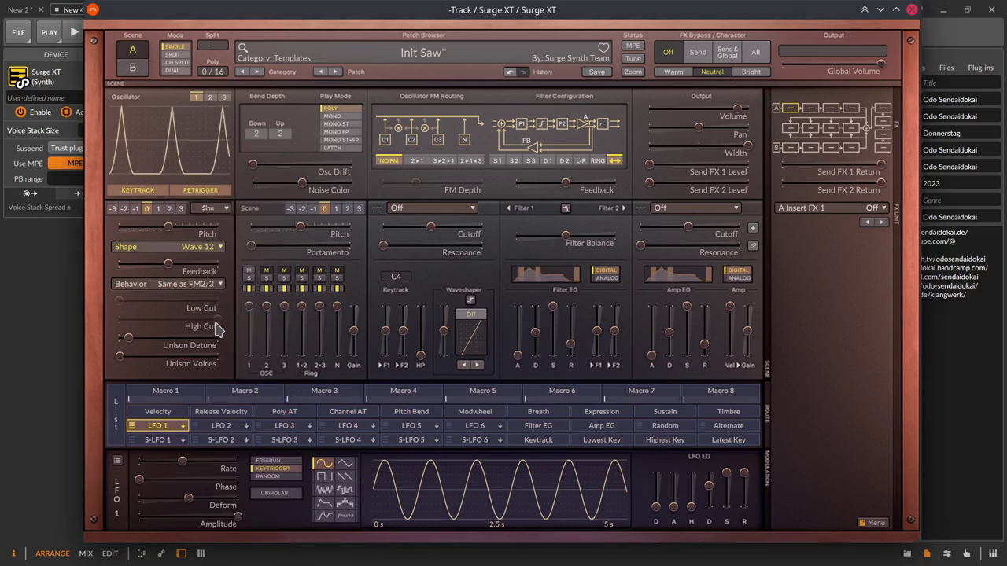
Keep the Same as FM2/3 behavior and scroll the Shape value to higher waves.
click(206, 288)
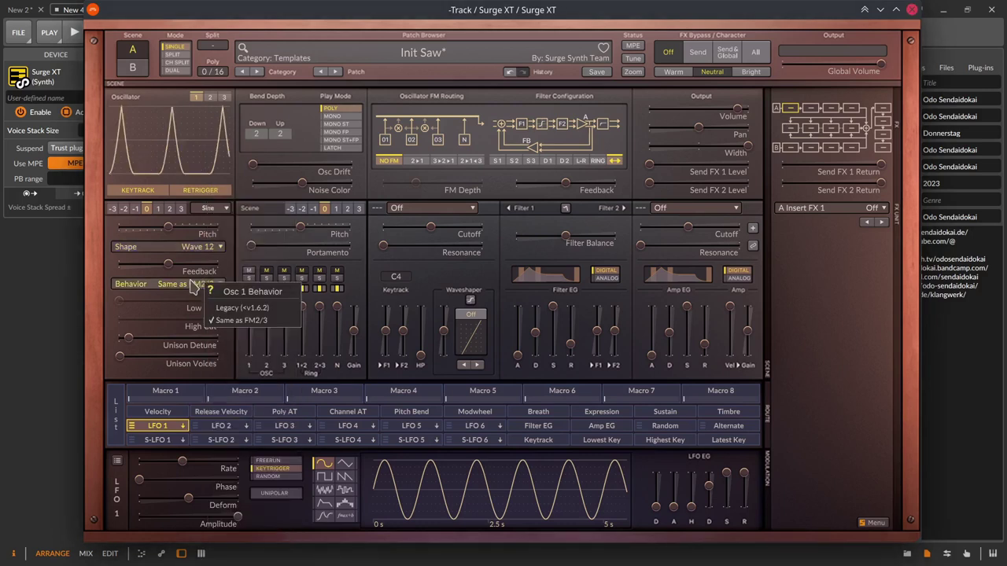
click(193, 285)
scroll(211, 249, down, 8)
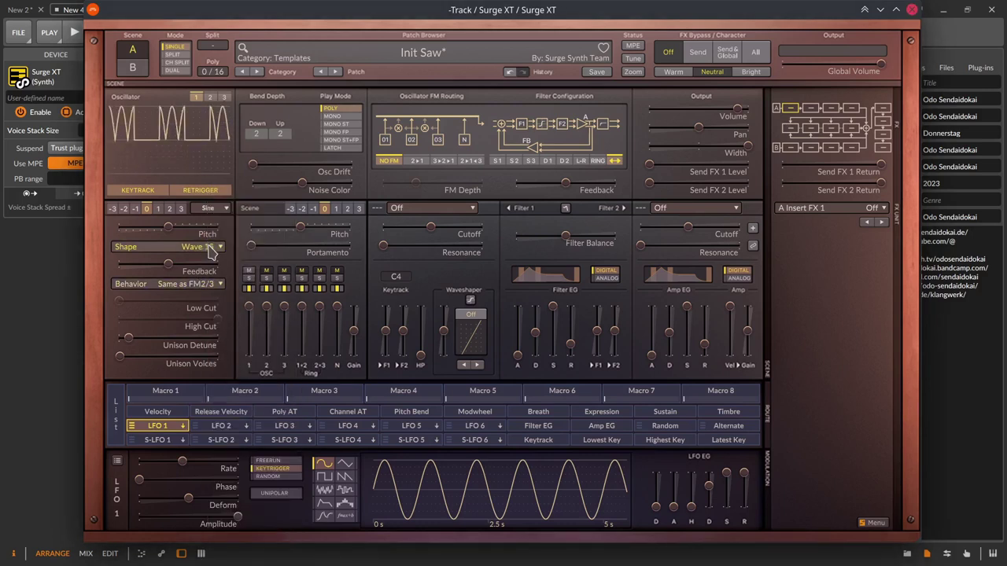
scroll(211, 248, down, 4)
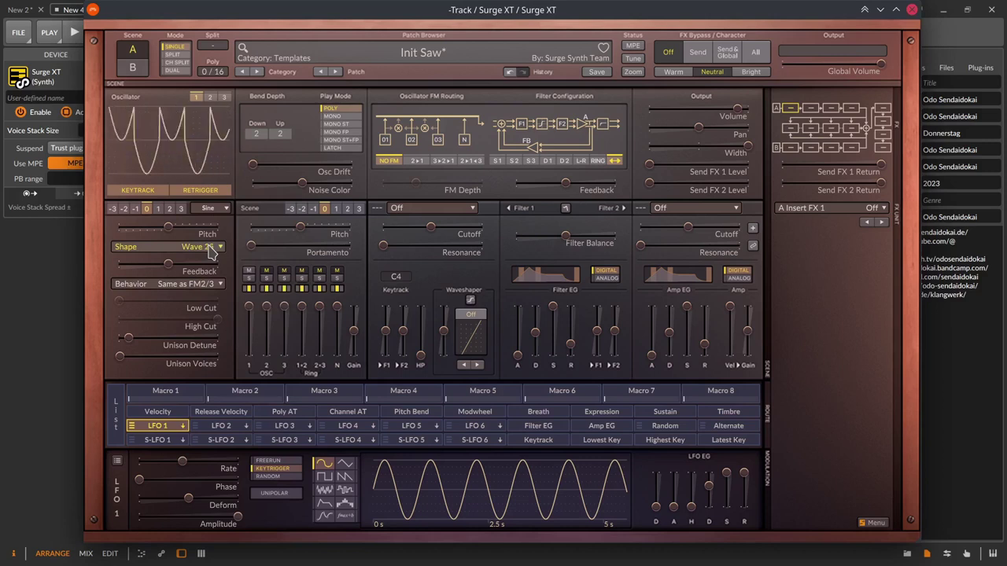
Cycle oscillator 1 through FM2 and FM3, settle on FM3, and raise M3 Amount to about 10.68%.
click(218, 211)
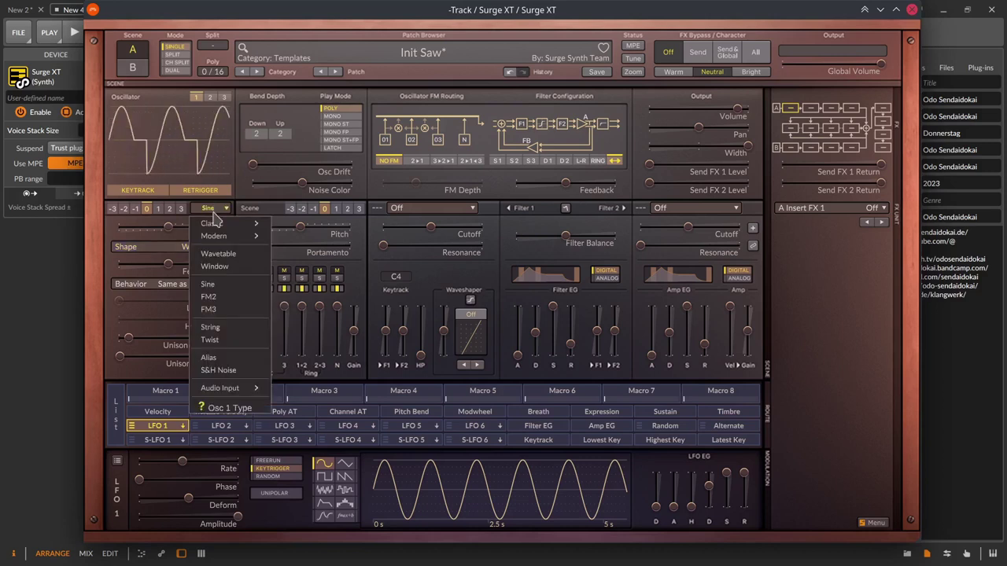
click(214, 296)
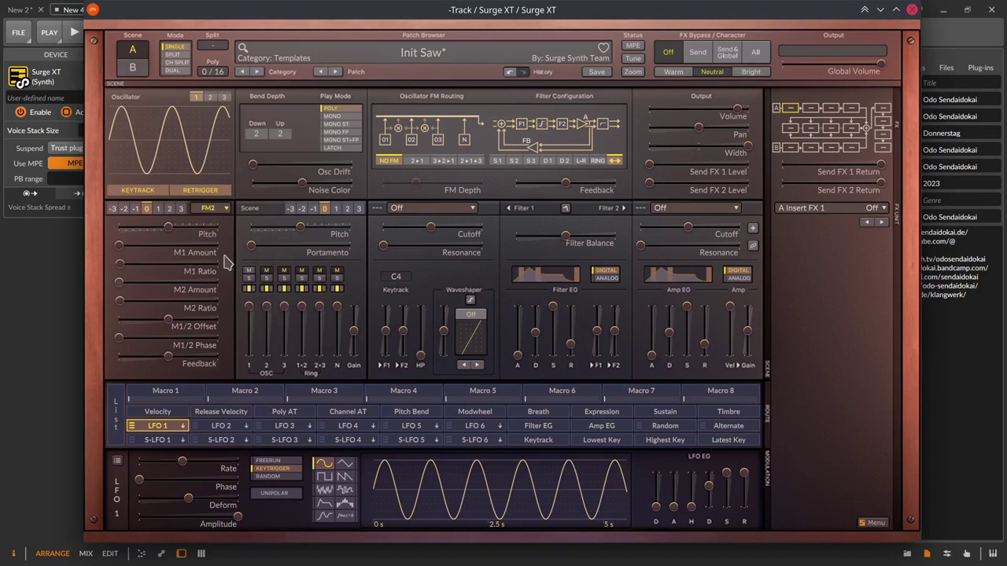
click(220, 211)
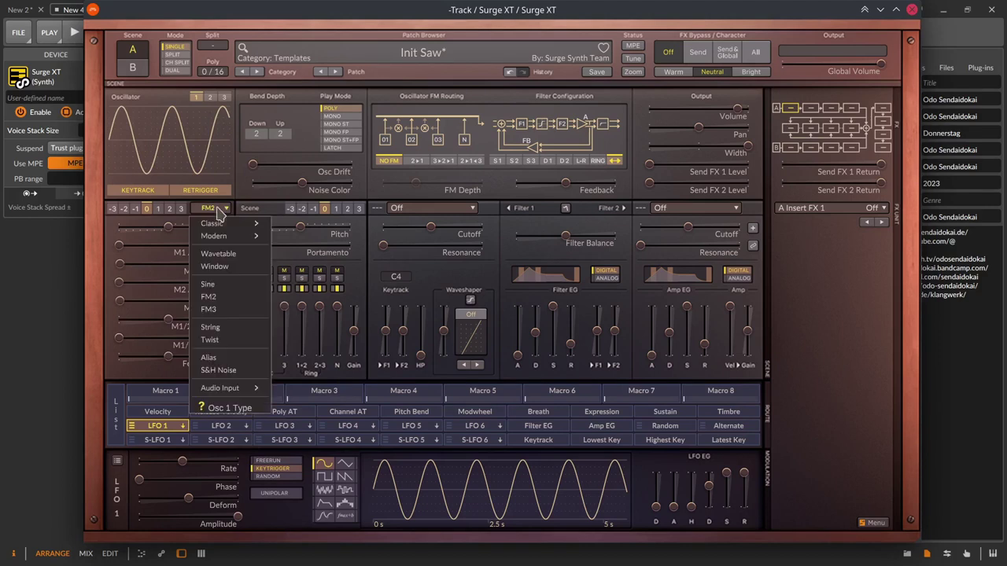
click(228, 313)
click(219, 209)
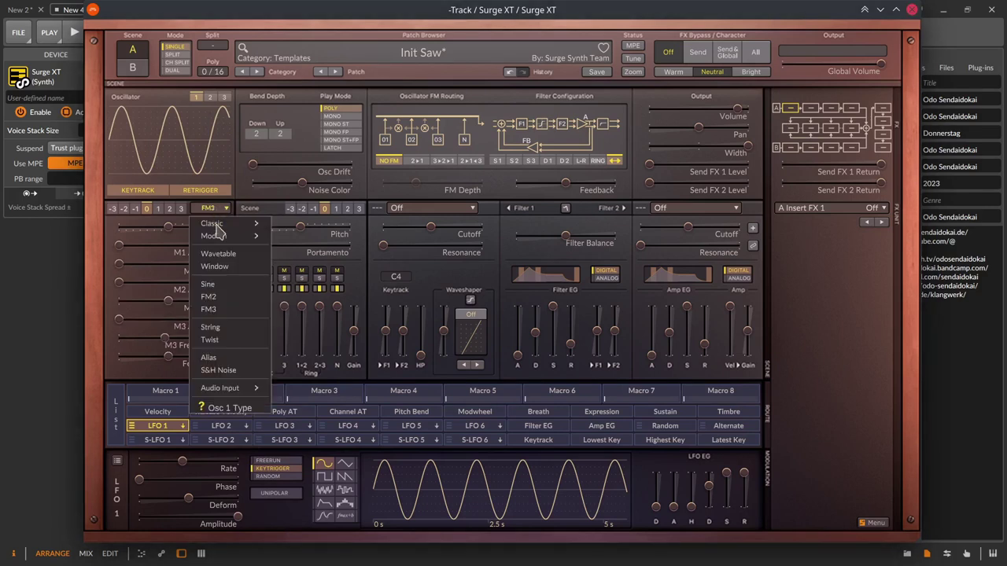
click(220, 299)
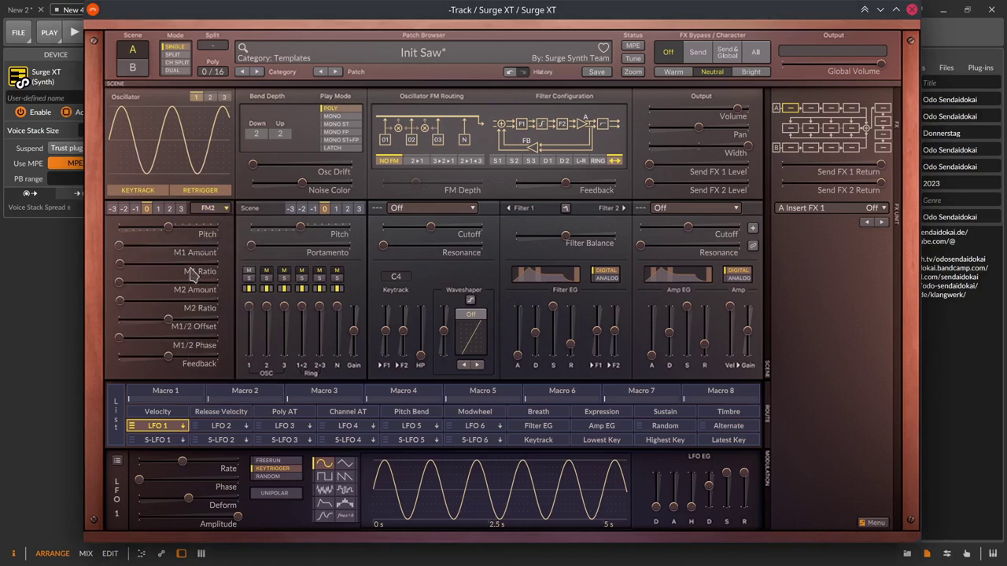
mouse_move(224, 271)
scroll(214, 211, down, 1)
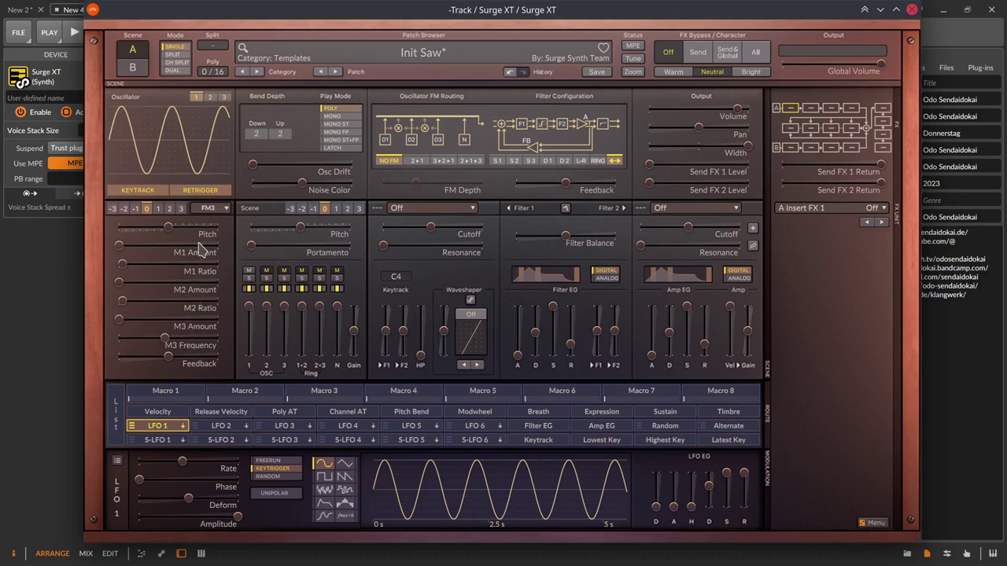
drag(119, 319, 162, 338)
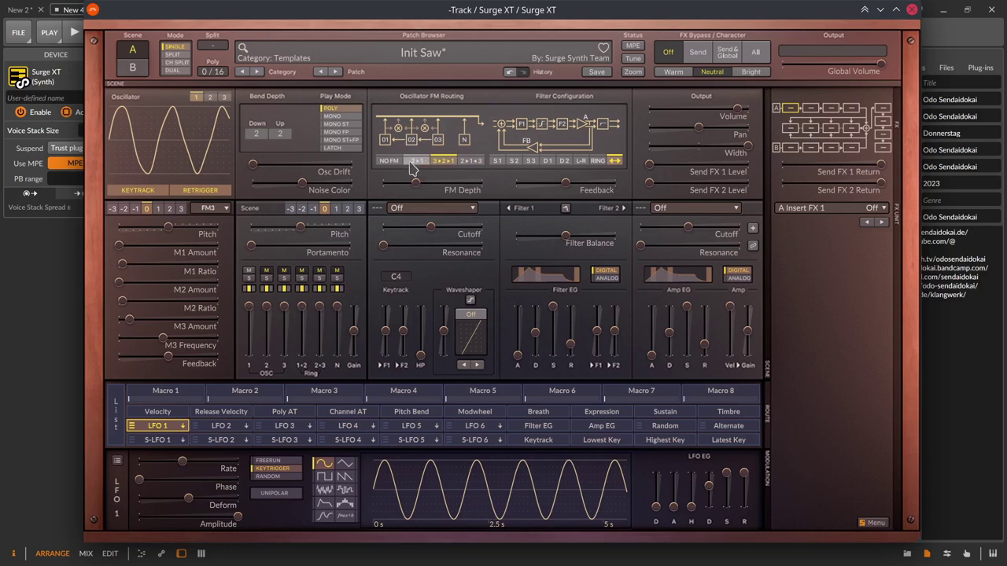
Look over oscillators 3, 1 and 2, making oscillator 2 a Modern triangle.
click(224, 97)
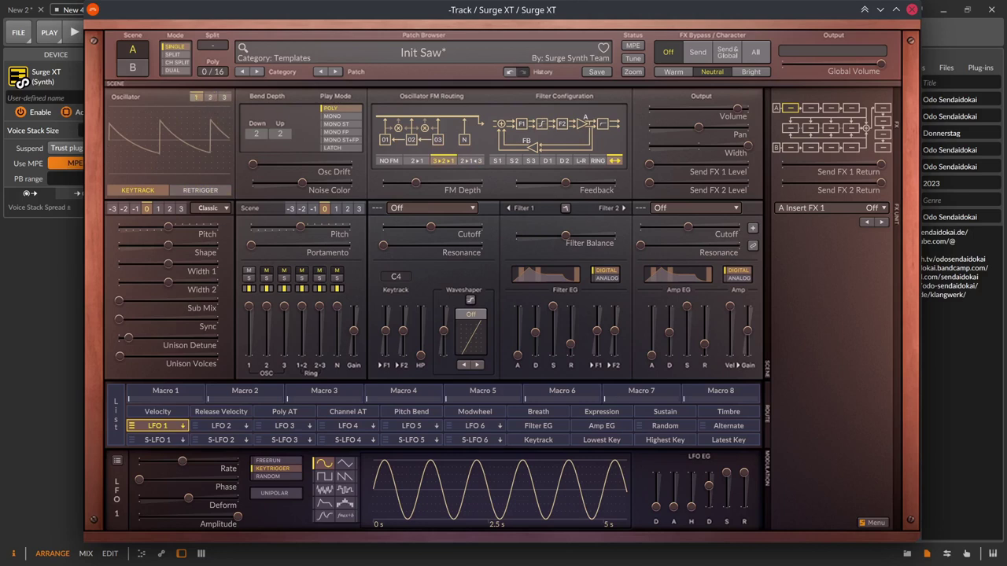
click(195, 96)
click(209, 97)
click(195, 97)
click(210, 96)
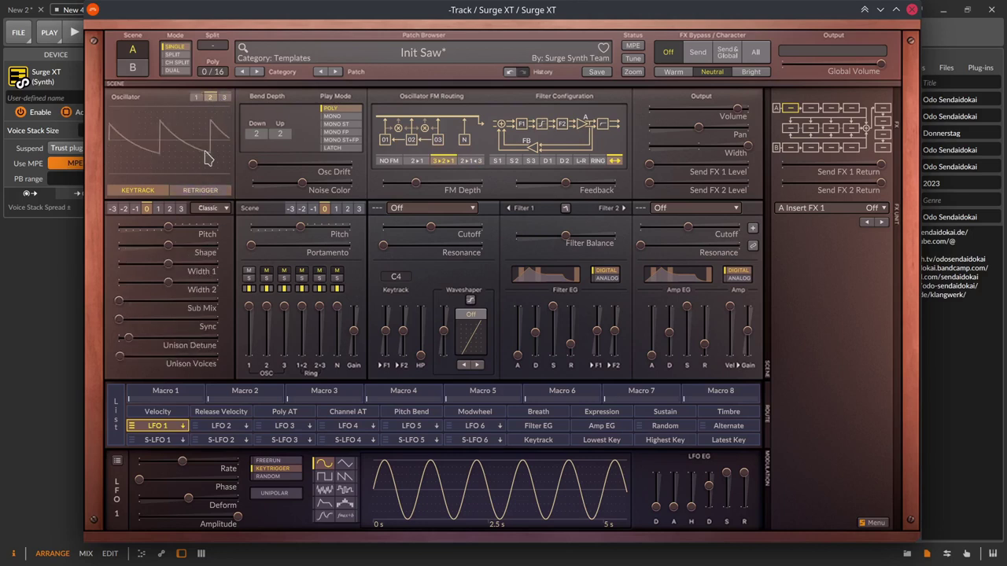
click(211, 208)
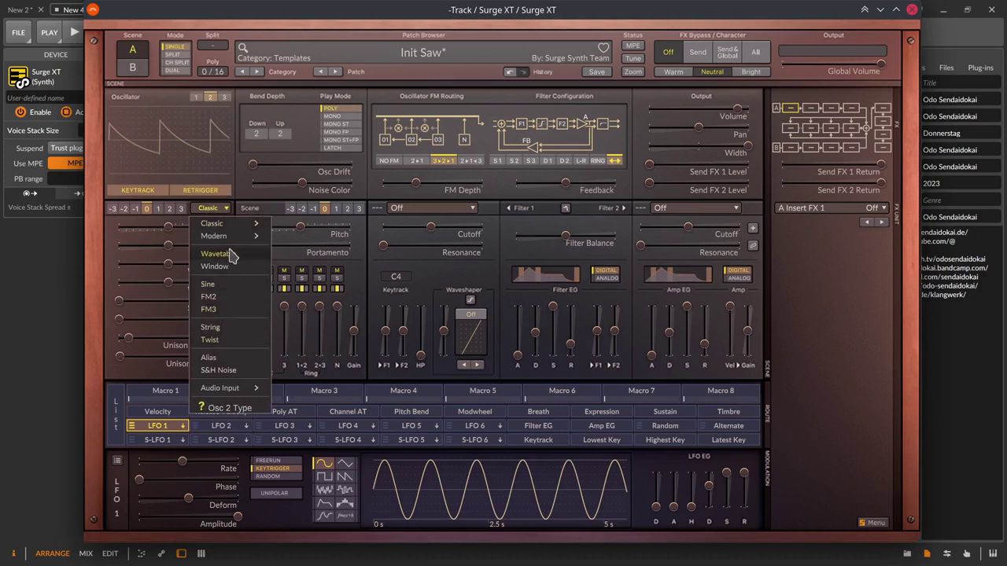
mouse_move(240, 236)
click(292, 262)
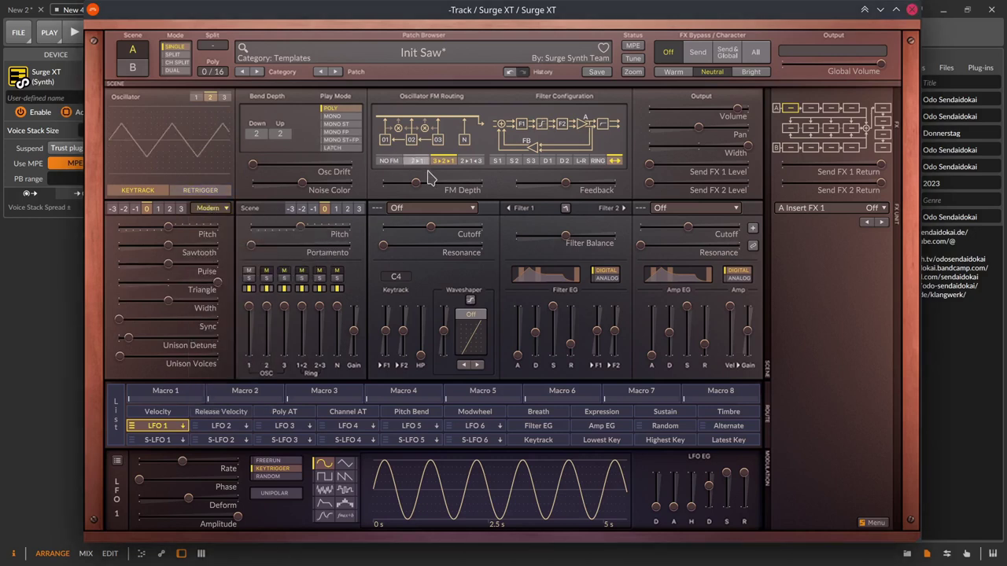
Set FM routing to 2>1<3 and sweep FM Depth around -7.13 dB.
click(470, 161)
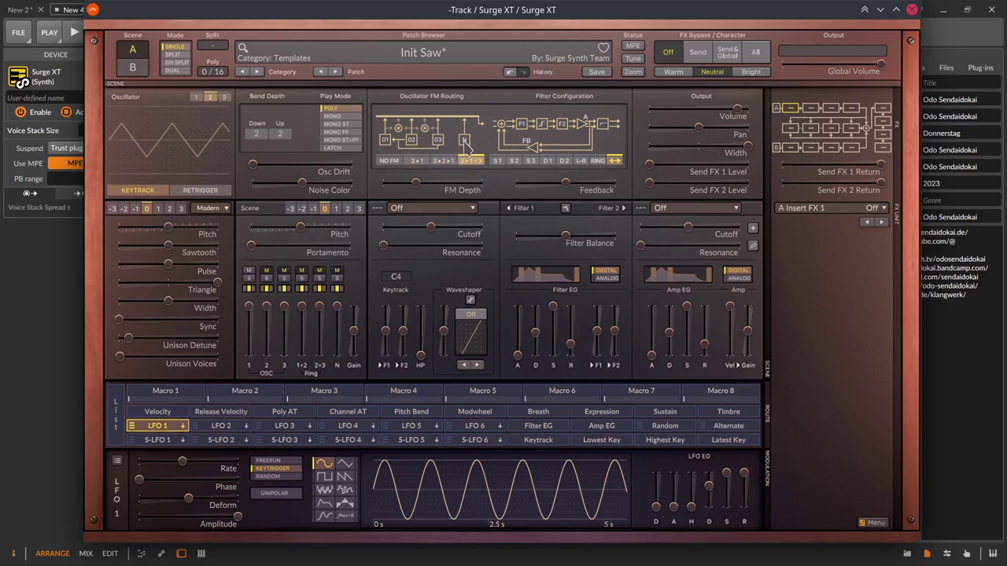
drag(416, 182, 439, 182)
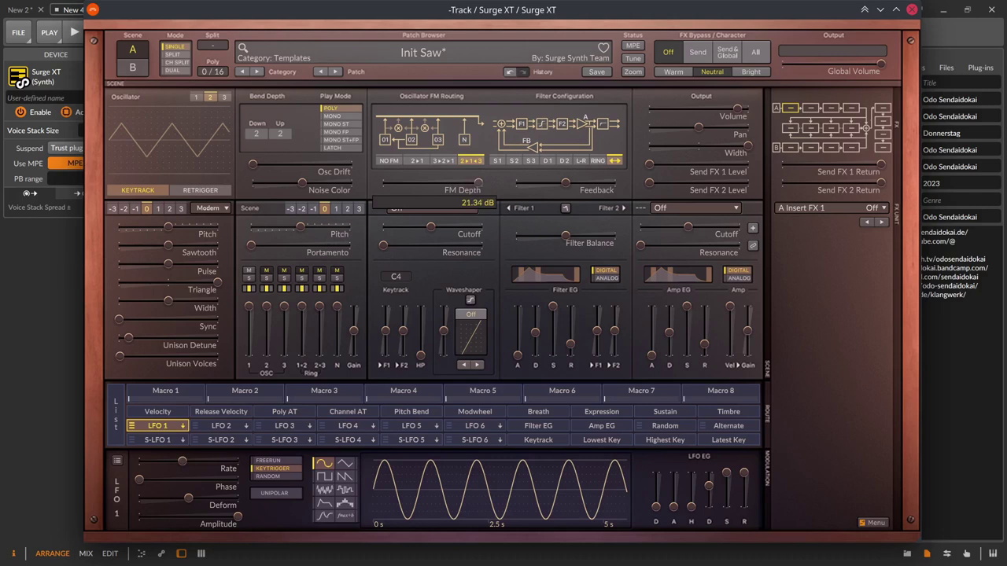
drag(436, 182, 426, 182)
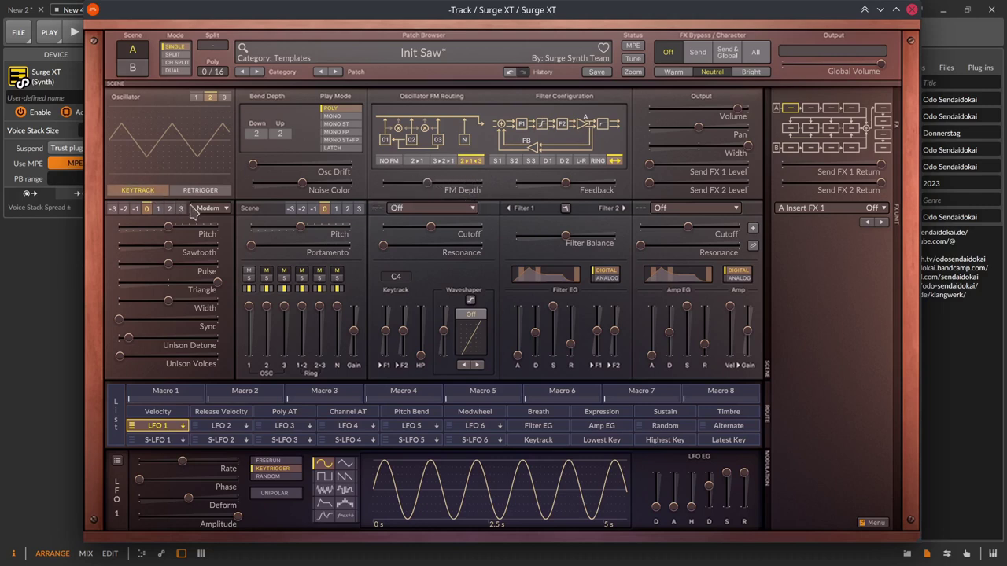
Make oscillator 2 a String oscillator, keeping Burst Noise as the exciter.
click(207, 208)
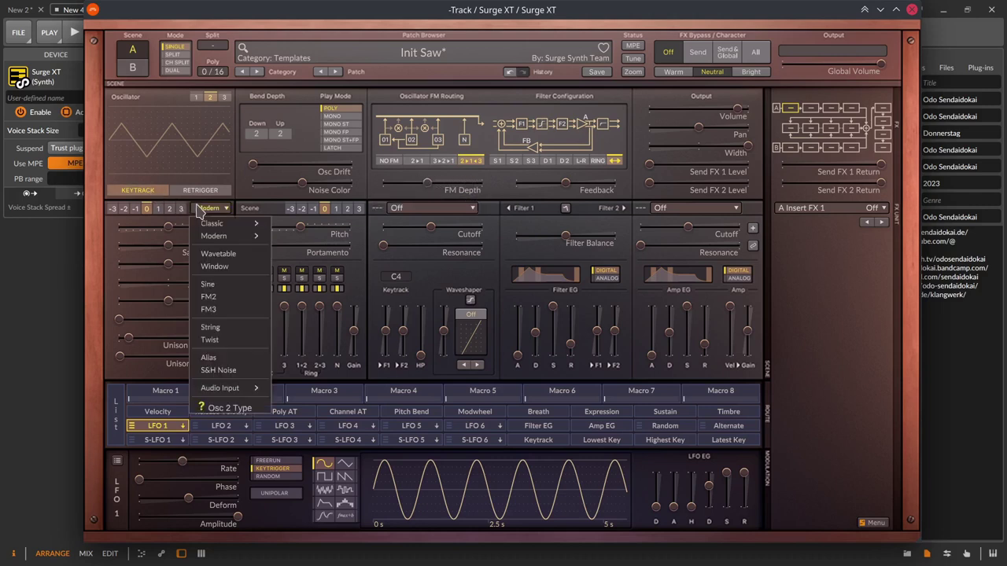
click(214, 327)
click(212, 248)
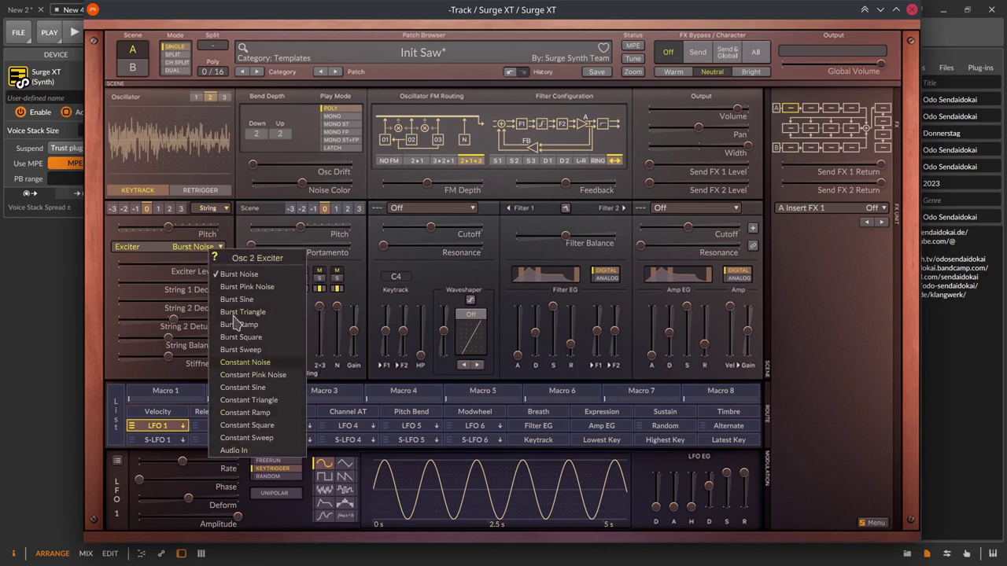
click(168, 251)
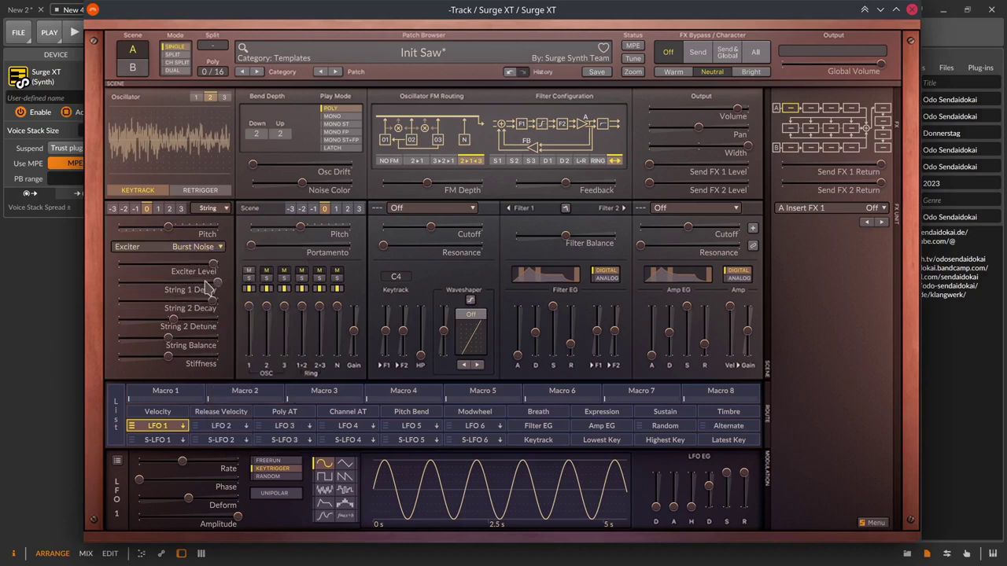
Lower String 2 Decay slightly and raise Exciter Level to about 74 %.
drag(213, 301, 202, 301)
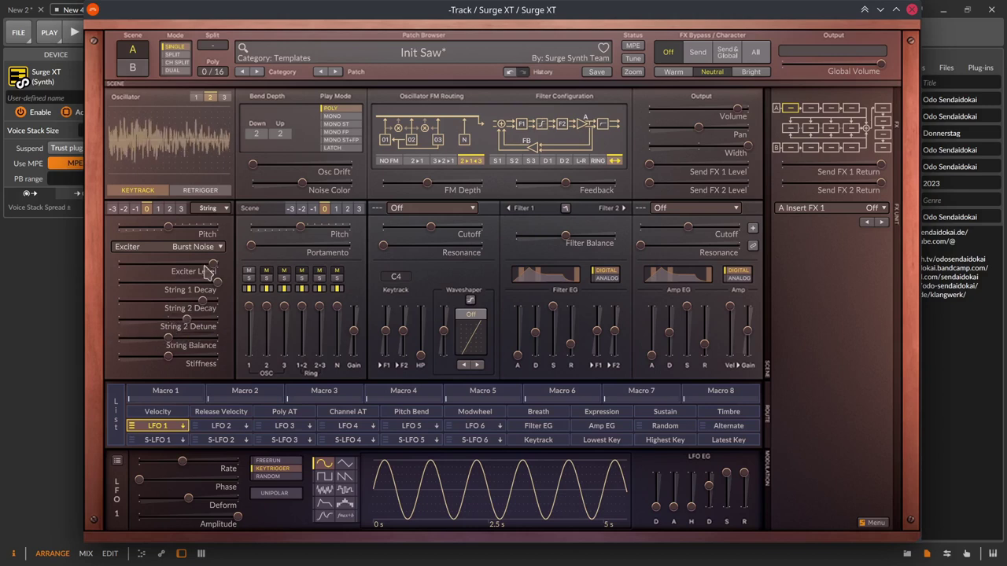
click(209, 209)
click(210, 211)
scroll(224, 210, down, 1)
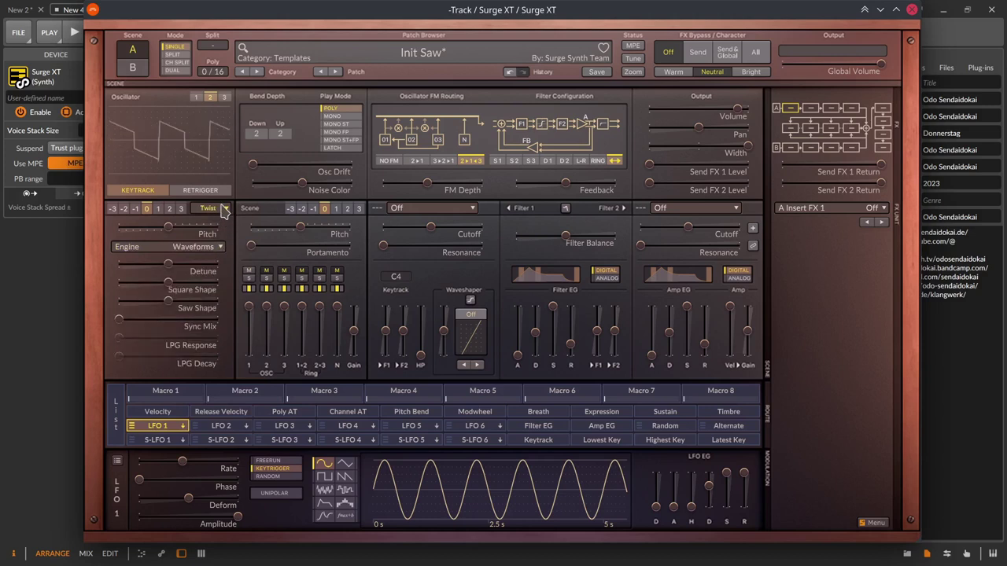
scroll(225, 209, up, 1)
scroll(224, 209, down, 1)
scroll(224, 209, up, 1)
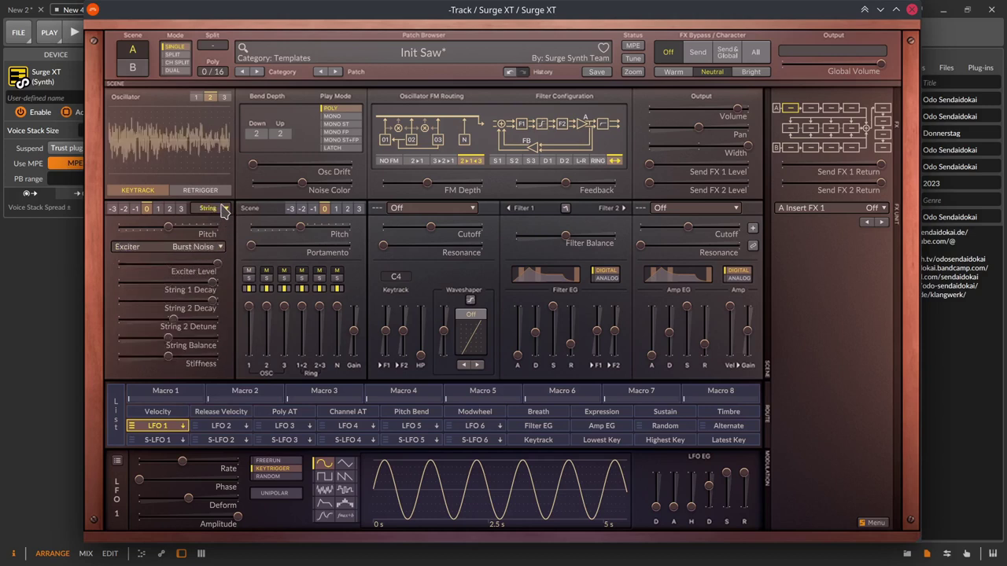
double_click(215, 267)
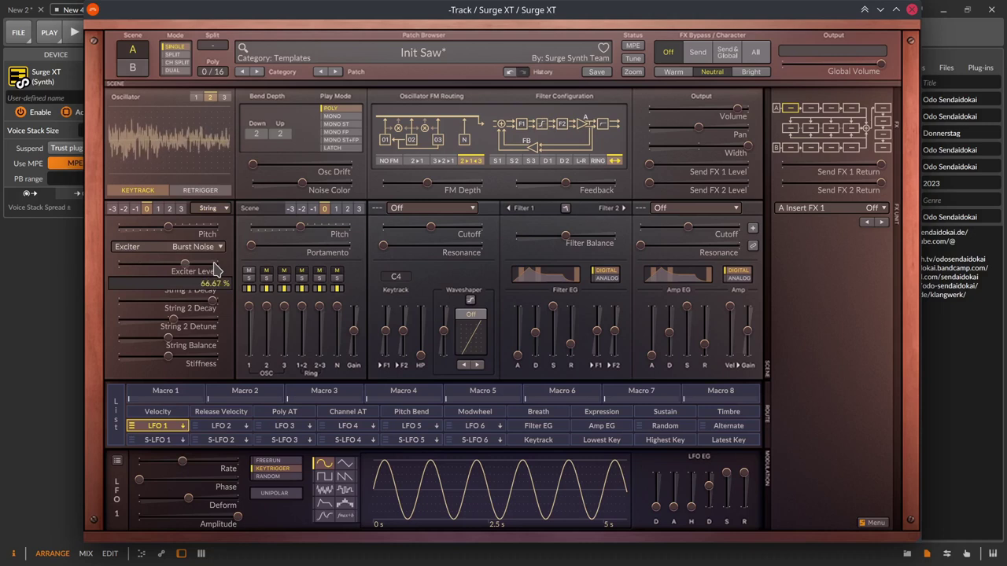
scroll(216, 267, up, 5)
scroll(215, 269, up, 4)
scroll(215, 269, up, 1)
Switch oscillator 2 to Twist and browse its engines, leaving it on Waveforms.
click(219, 209)
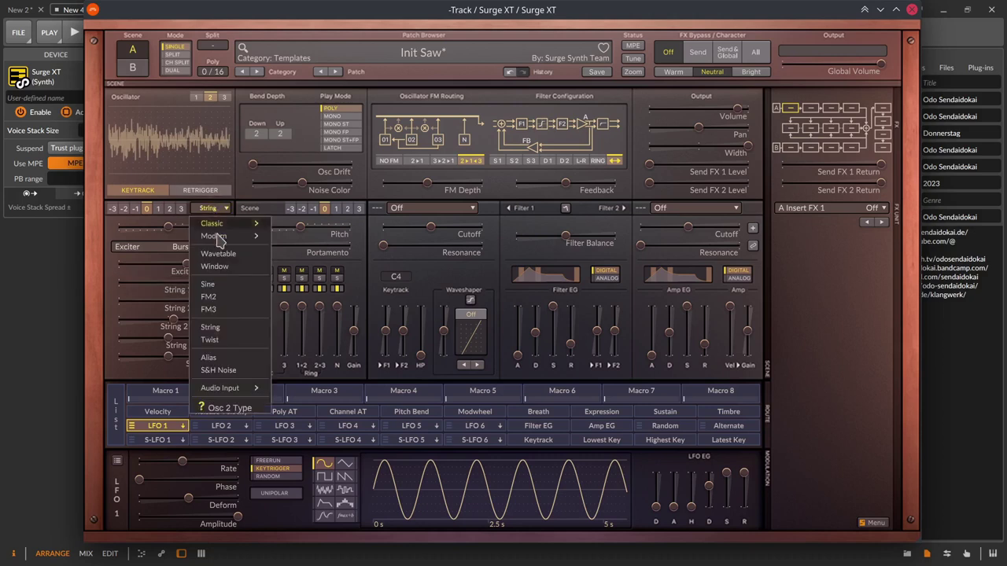
click(217, 339)
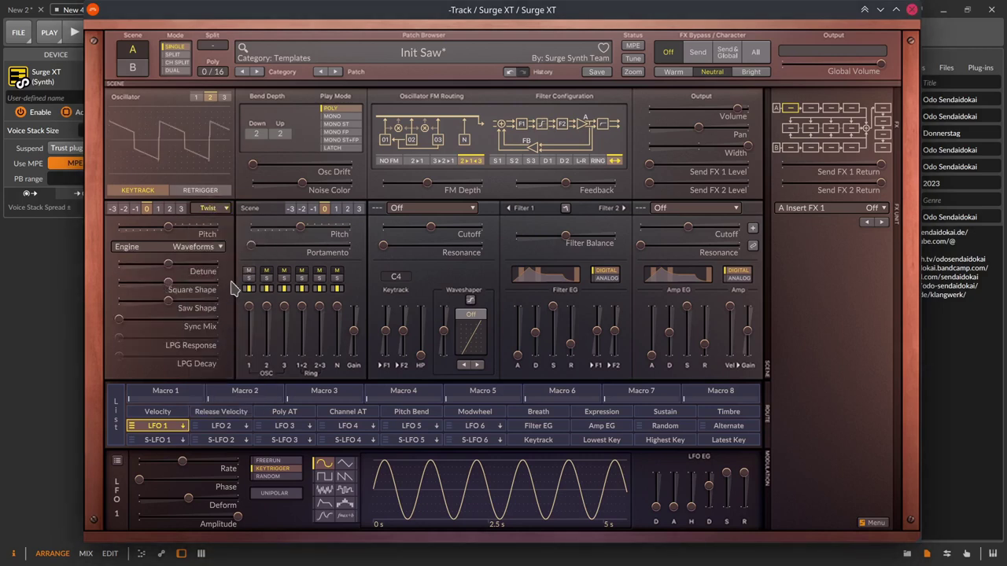
click(219, 249)
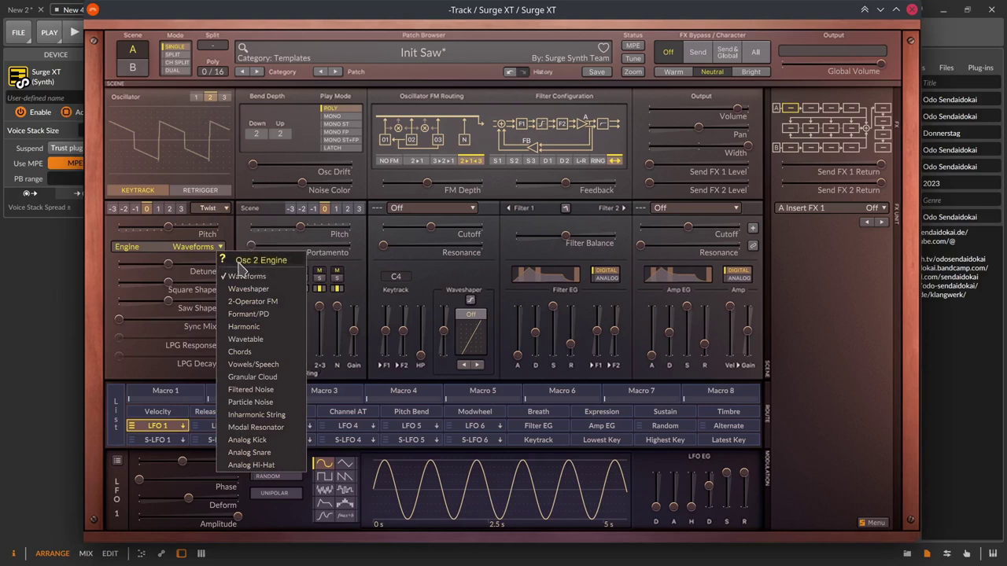
click(225, 212)
click(223, 207)
click(222, 206)
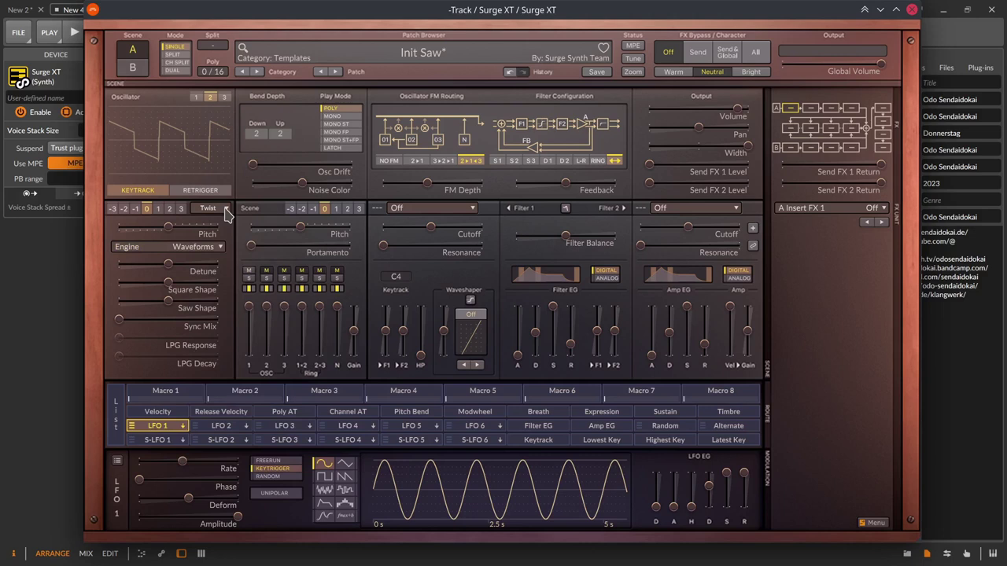
click(225, 211)
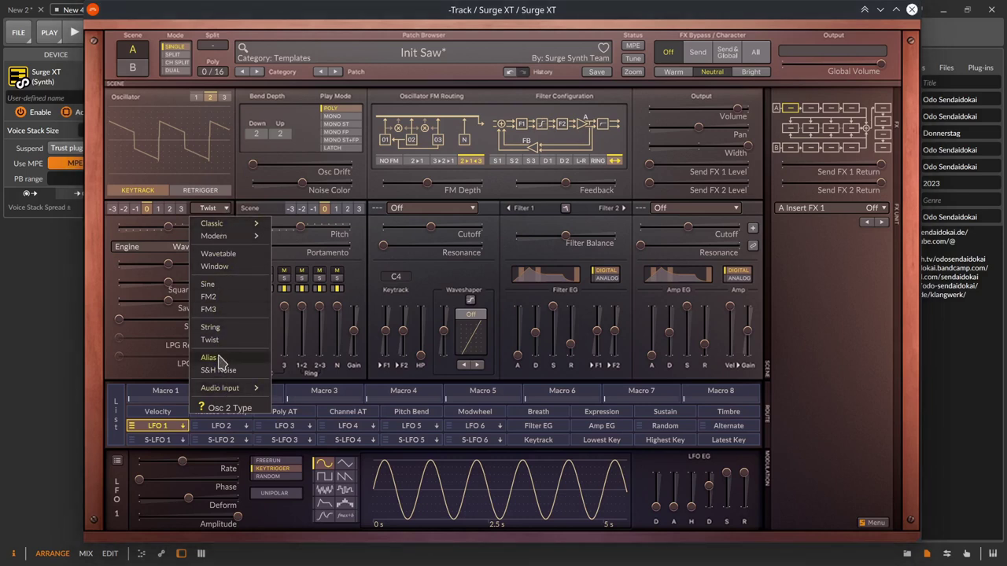
Switch oscillator 2 to Alias and raise its Wrap amount slightly.
click(138, 246)
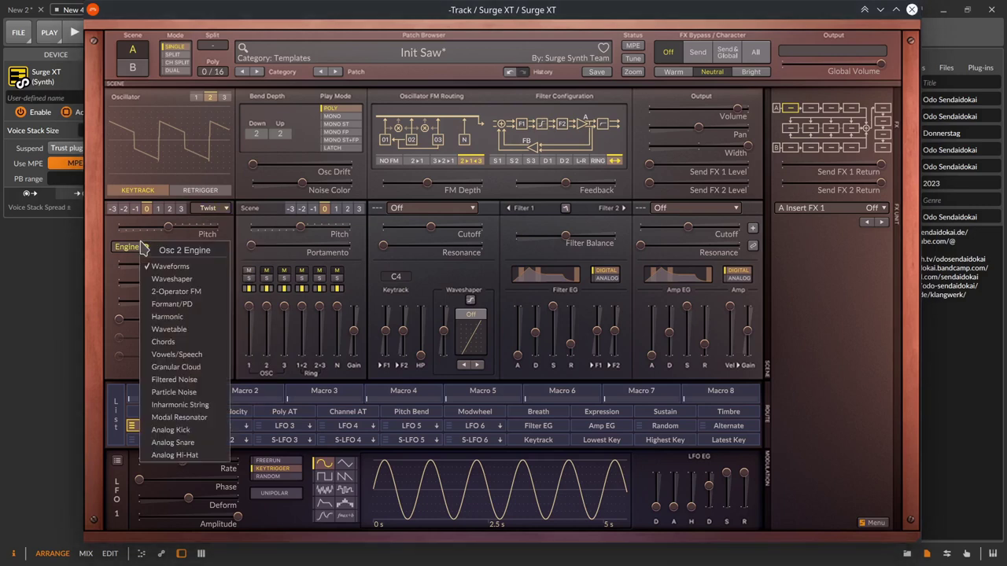
click(225, 212)
click(226, 213)
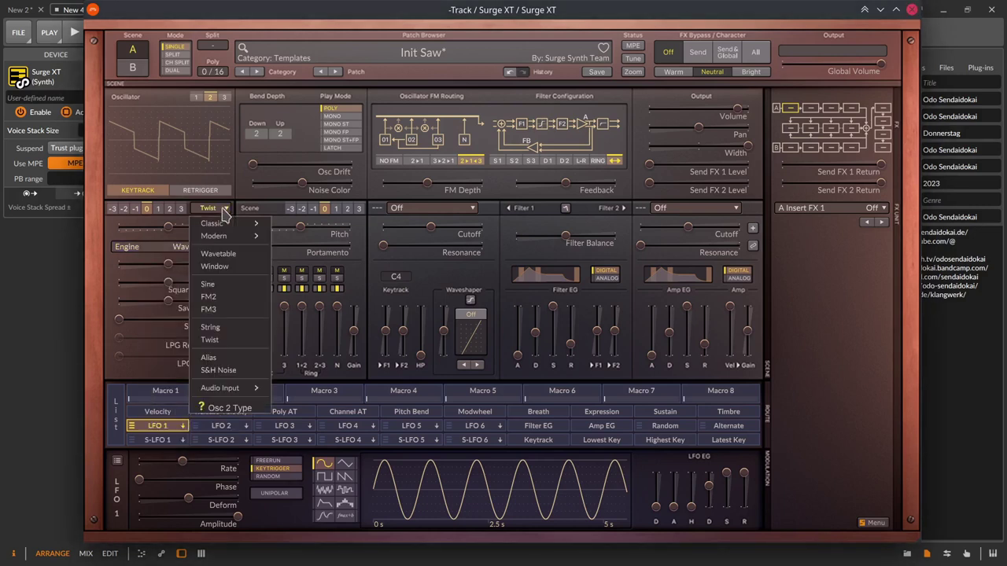
click(224, 359)
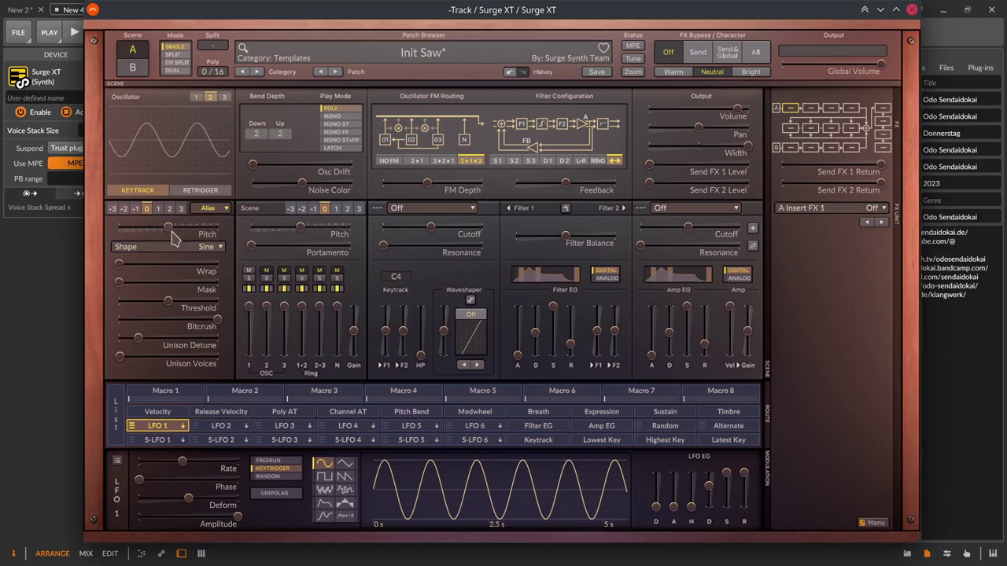
mouse_move(119, 264)
mouse_down()
mouse_move(139, 264)
mouse_move(130, 264)
mouse_move(130, 283)
mouse_move(141, 282)
mouse_move(119, 283)
mouse_up()
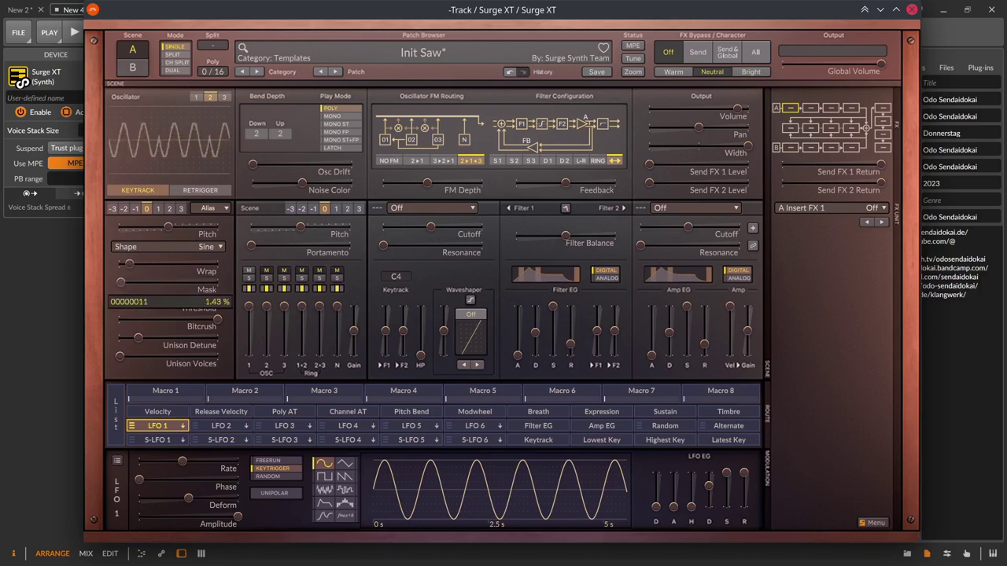
Set the Alias shape to Additive and redraw the harmonic bars in its editor.
click(223, 248)
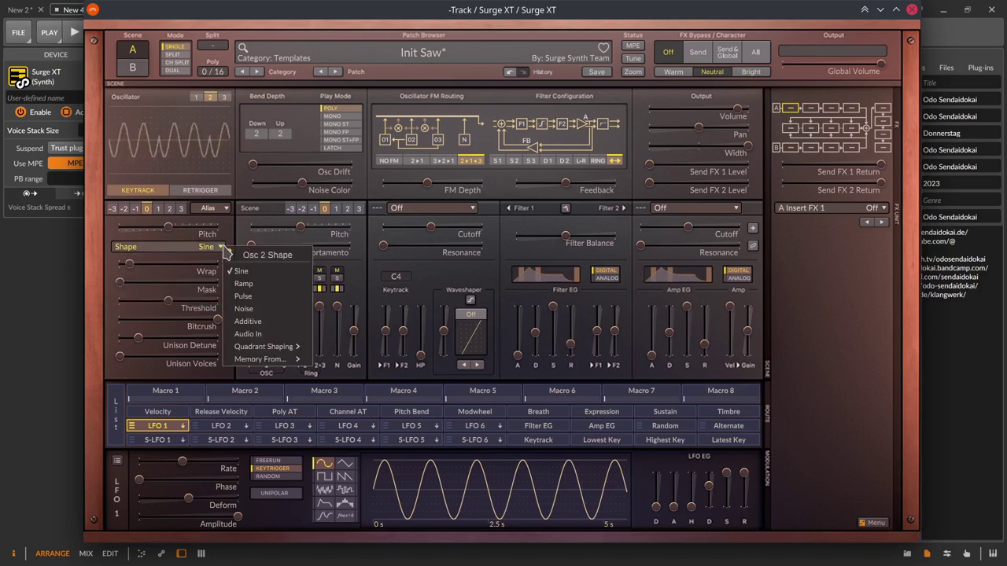
click(273, 325)
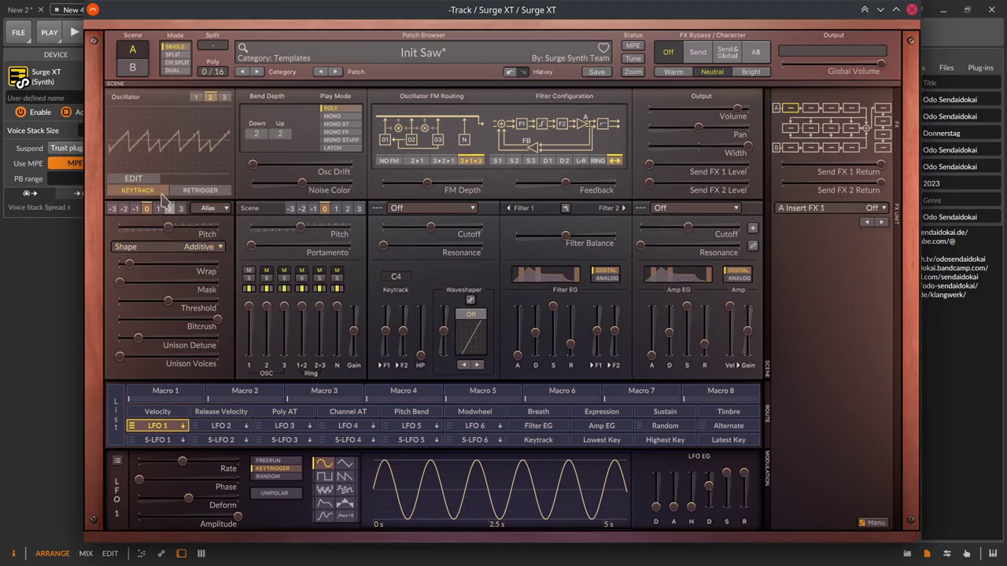
click(135, 179)
click(134, 178)
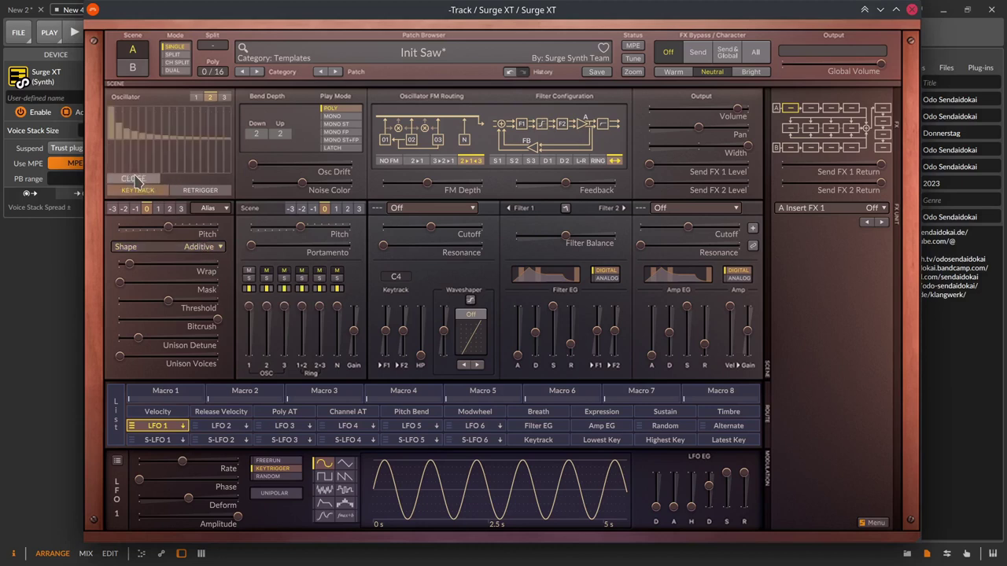
mouse_move(154, 158)
mouse_down()
mouse_move(214, 126)
mouse_move(237, 165)
mouse_up()
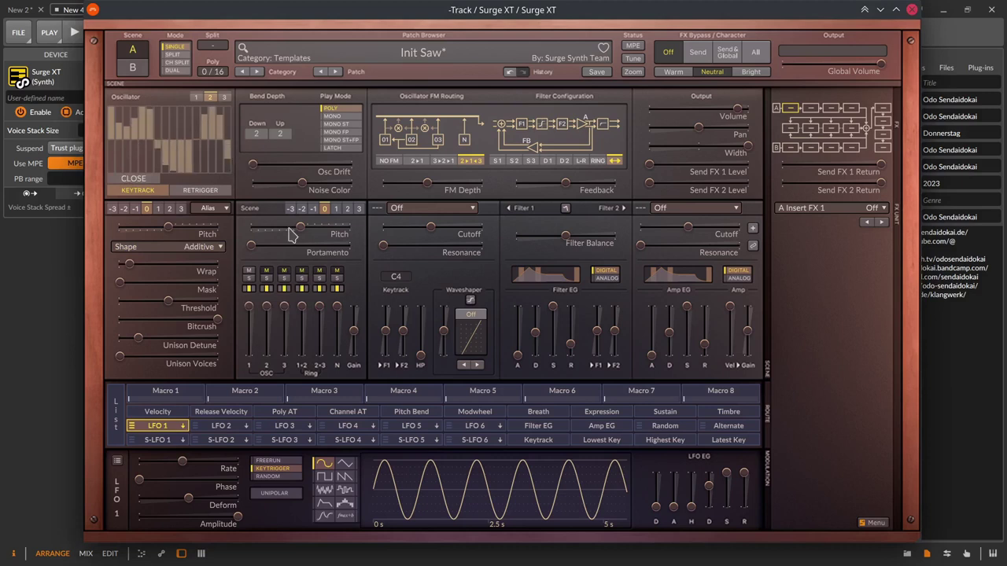
click(224, 209)
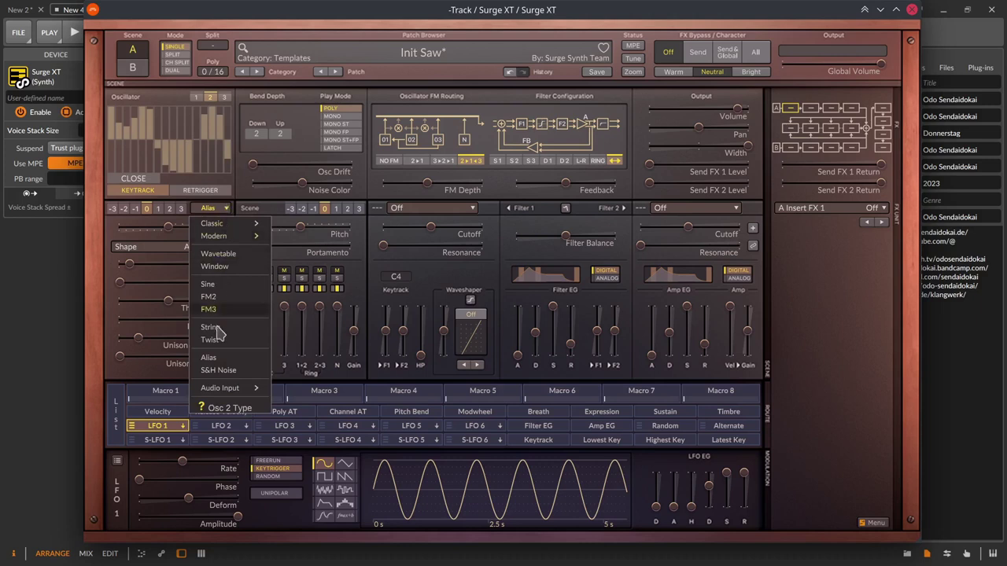
Use S&H Noise, raise Correlation to about 69 %, and change the unison voice count.
click(220, 370)
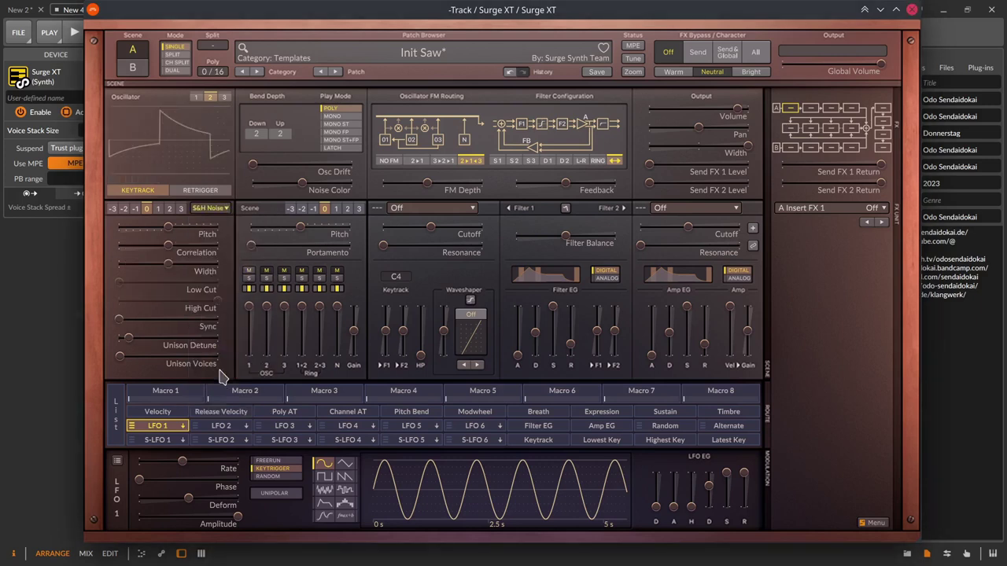
drag(168, 245, 174, 265)
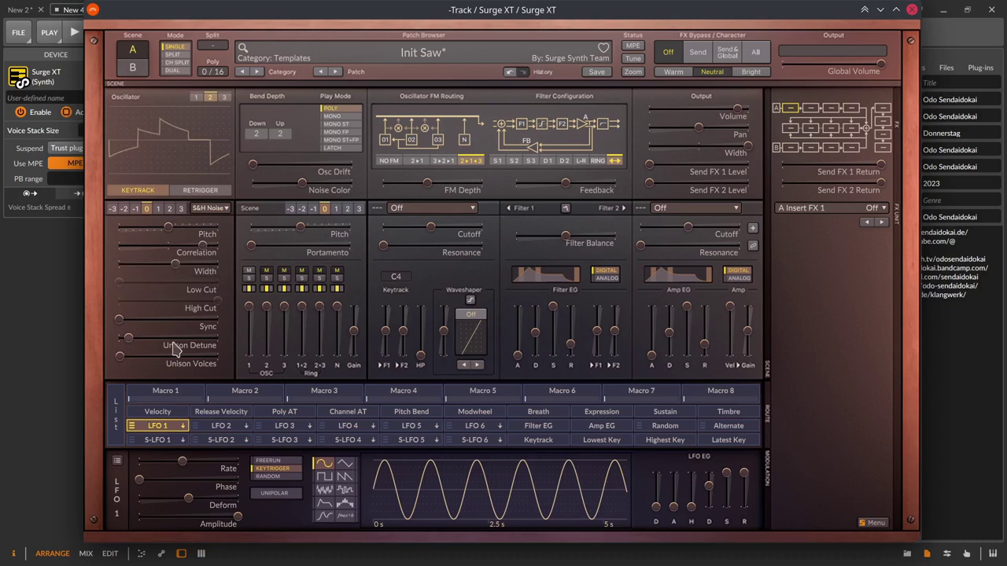
mouse_move(119, 356)
mouse_down()
mouse_move(170, 355)
mouse_move(133, 336)
mouse_move(155, 336)
mouse_move(139, 336)
mouse_move(130, 356)
mouse_up()
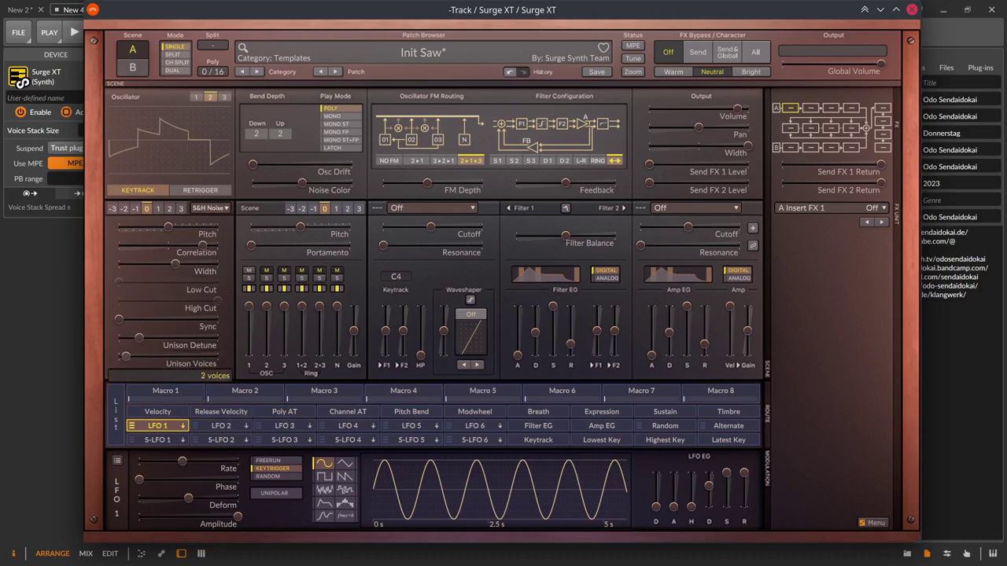
Set oscillator 2 to stereo Audio Input and pick an Audio In channel option.
click(223, 210)
mouse_move(236, 390)
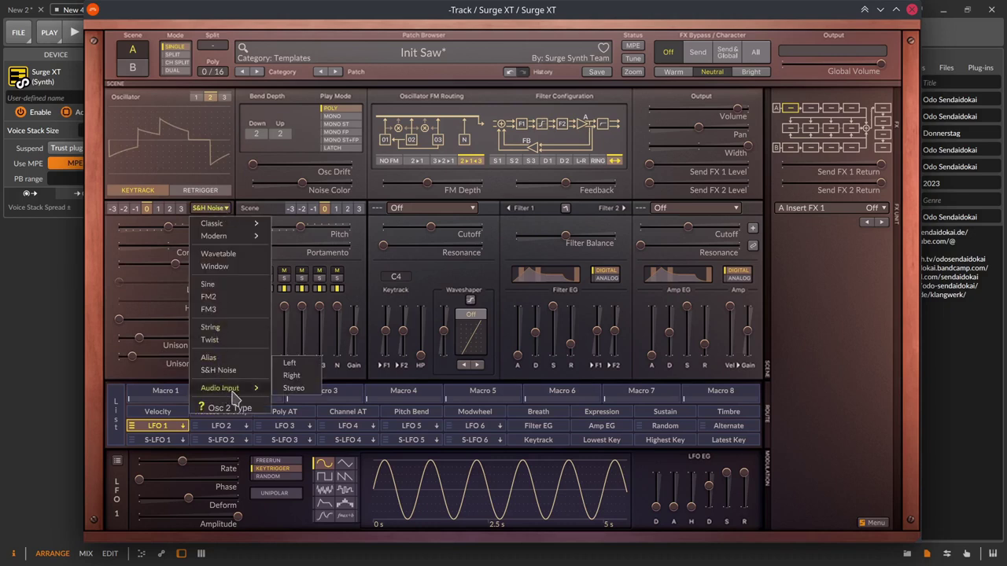
click(295, 390)
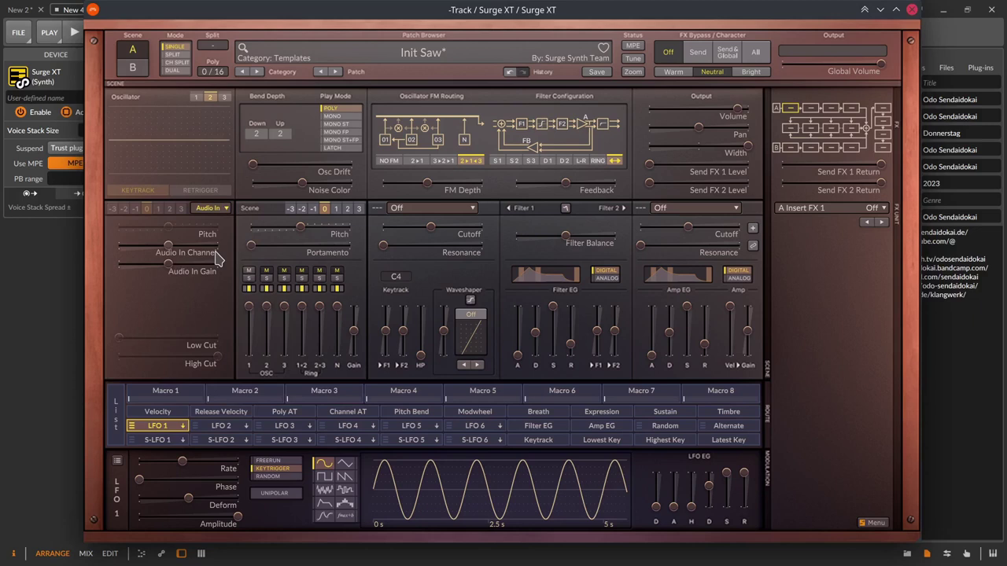
click(212, 209)
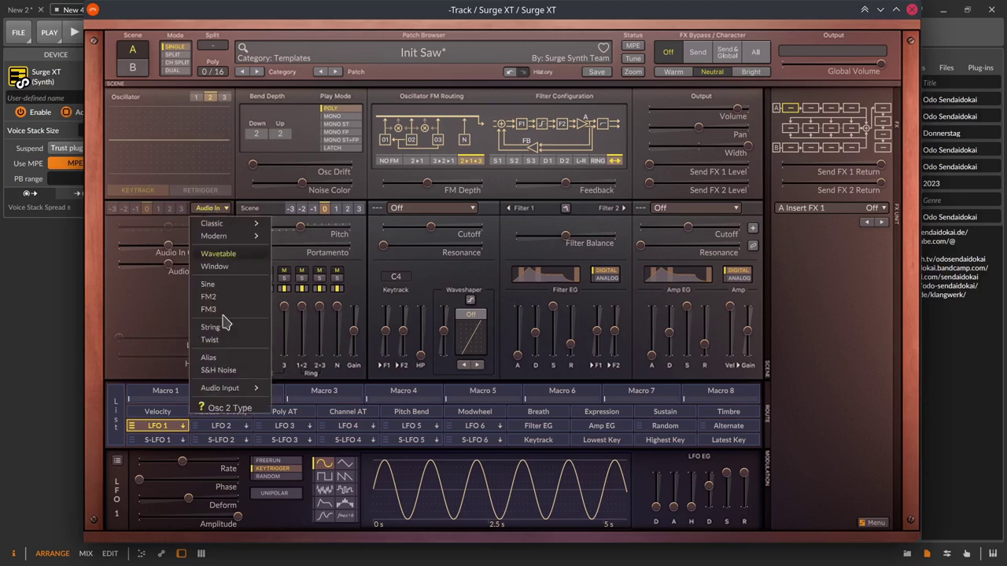
click(290, 371)
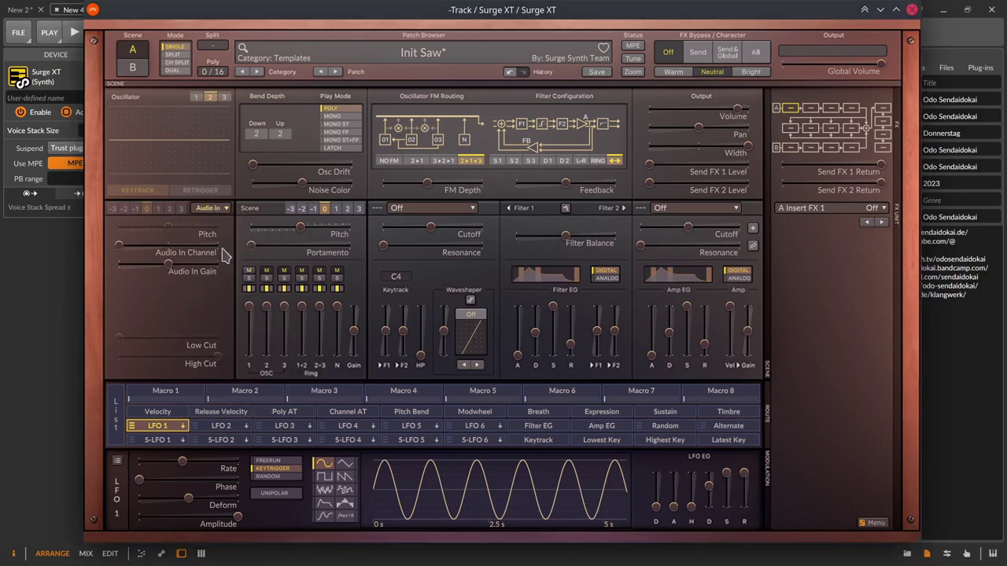
click(214, 209)
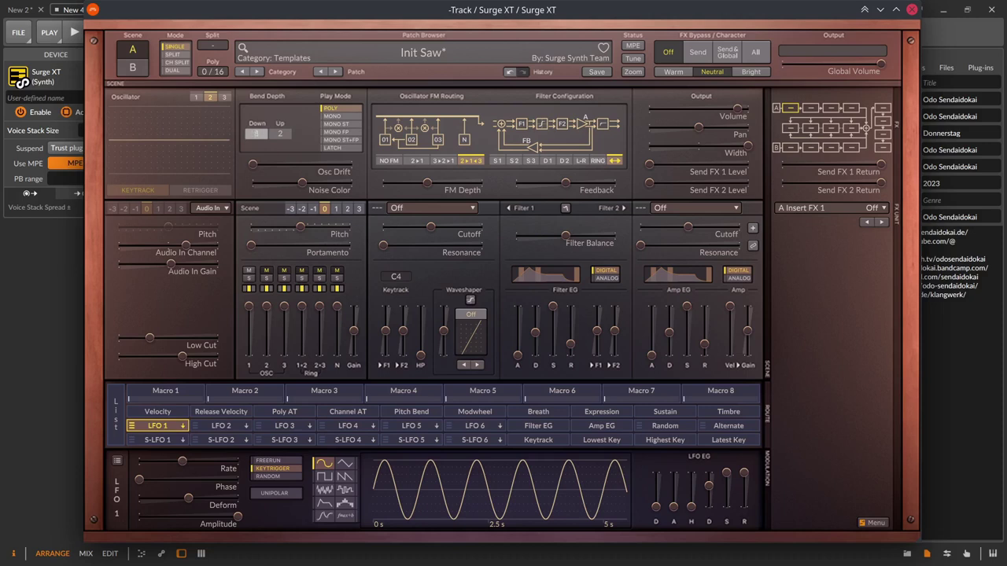
Scroll the bend depth values to 8 semitones down and 12 up.
scroll(256, 133, down, 2)
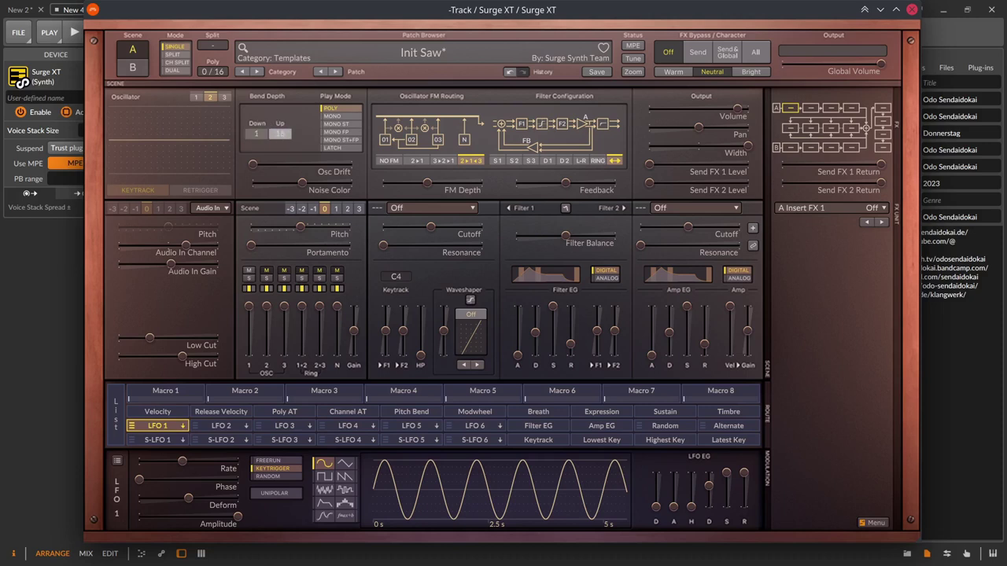
scroll(280, 134, down, 7)
scroll(255, 134, up, 2)
scroll(256, 134, down, 1)
Review the play mode options, leaving the scene on Poly.
right_click(341, 111)
click(341, 110)
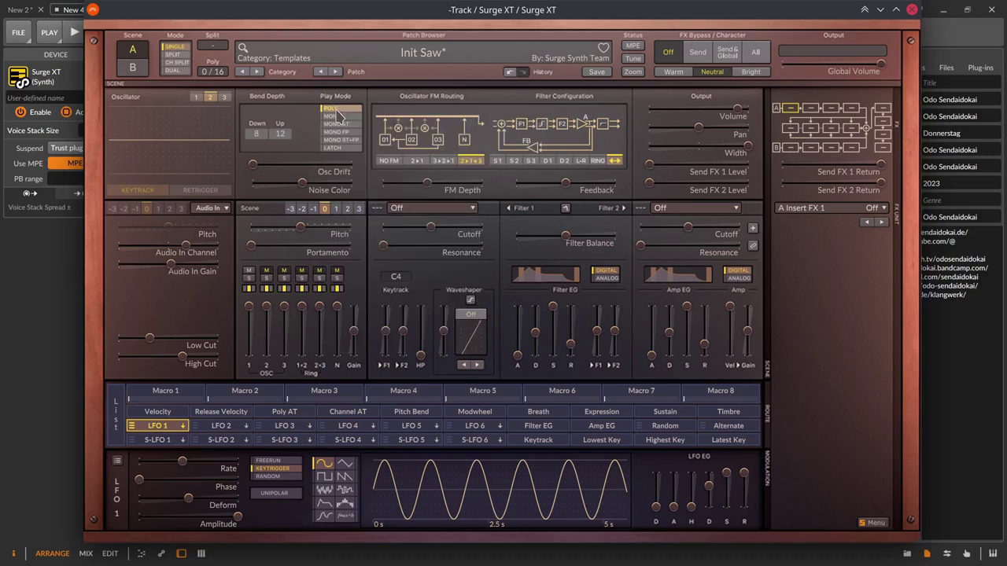
right_click(337, 112)
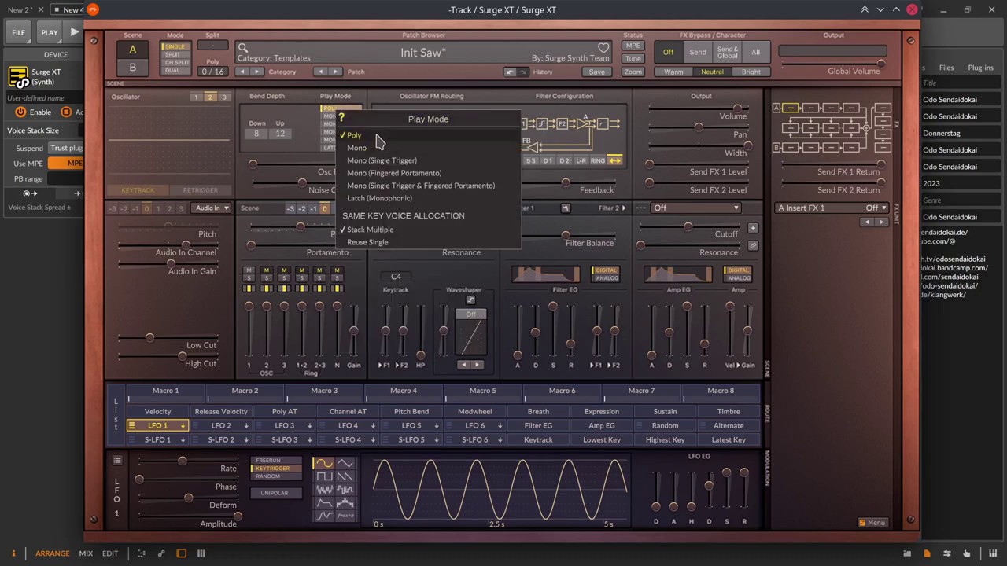
click(352, 110)
right_click(353, 111)
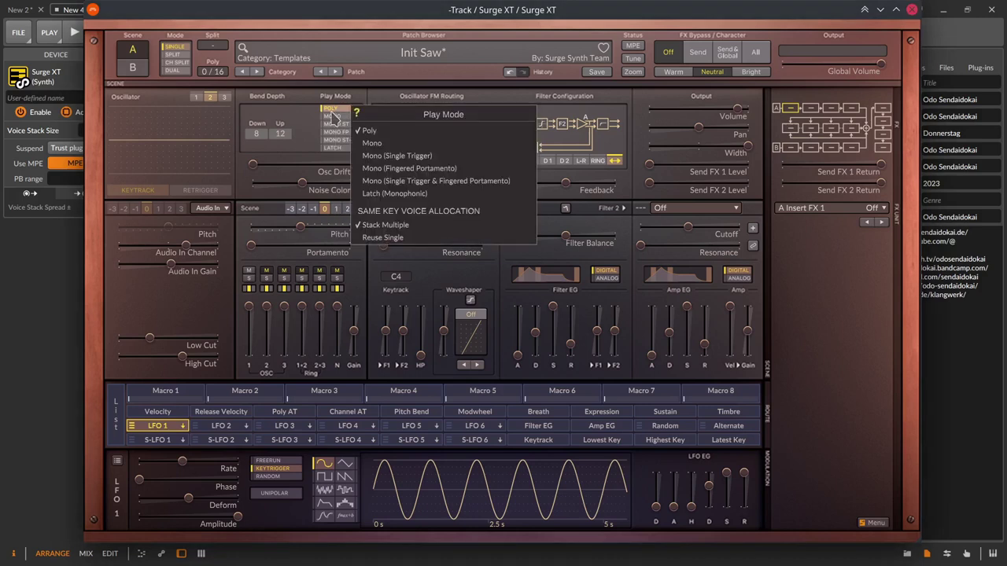
click(335, 117)
right_click(340, 118)
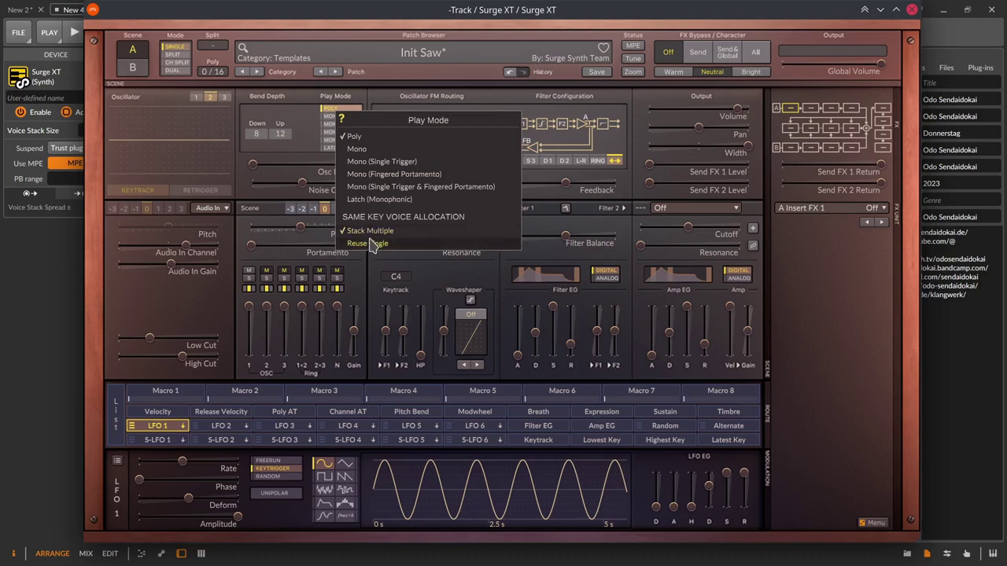
click(306, 128)
Step the play mode through MONO, MONO ST and MONO FP, ending on MONO ST+FP.
click(354, 118)
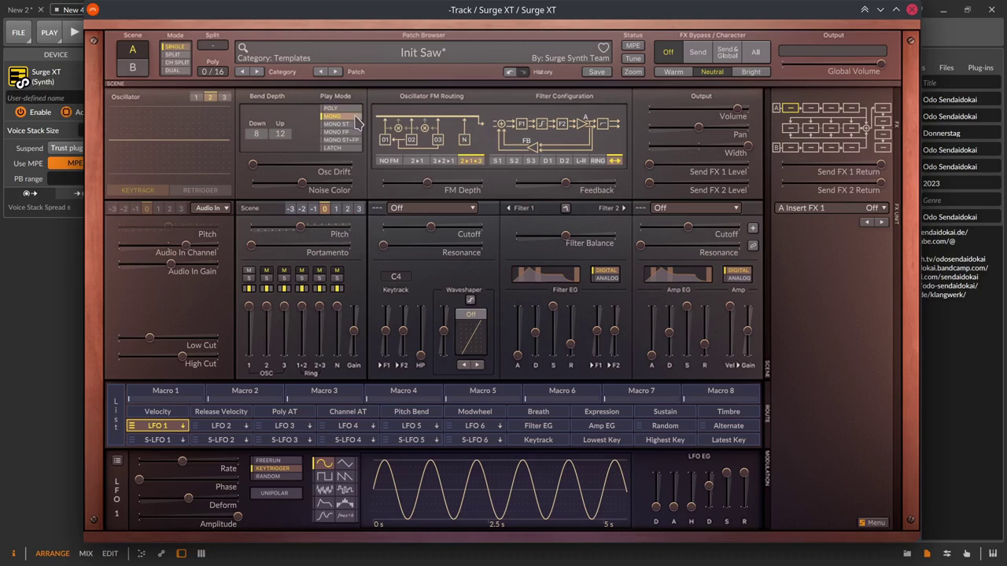
click(356, 124)
click(355, 123)
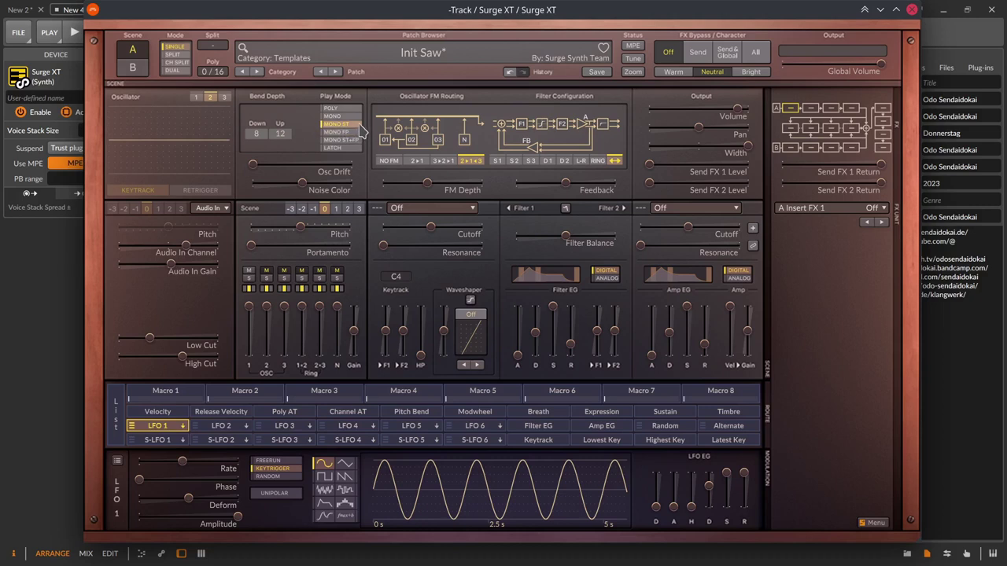
click(360, 132)
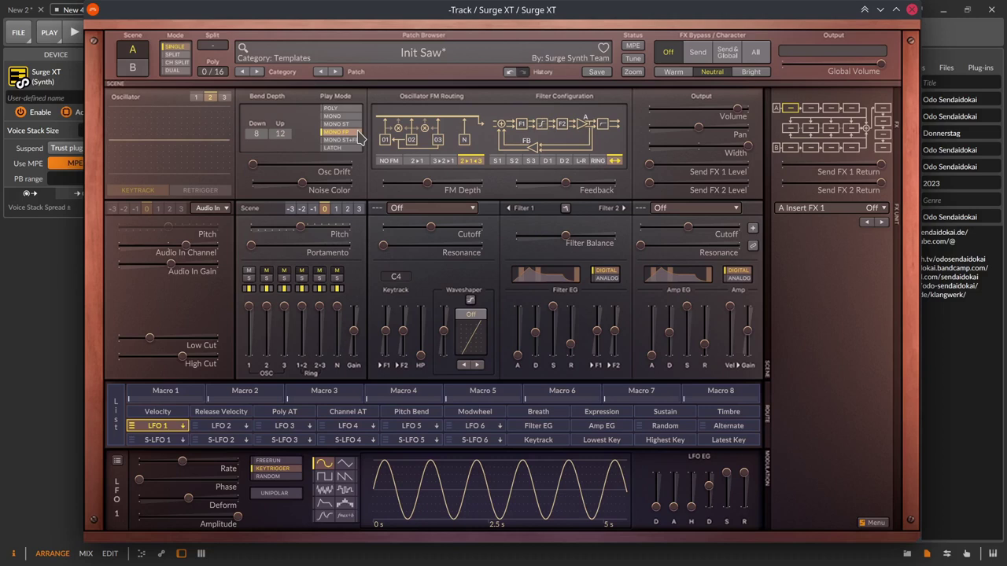
click(358, 140)
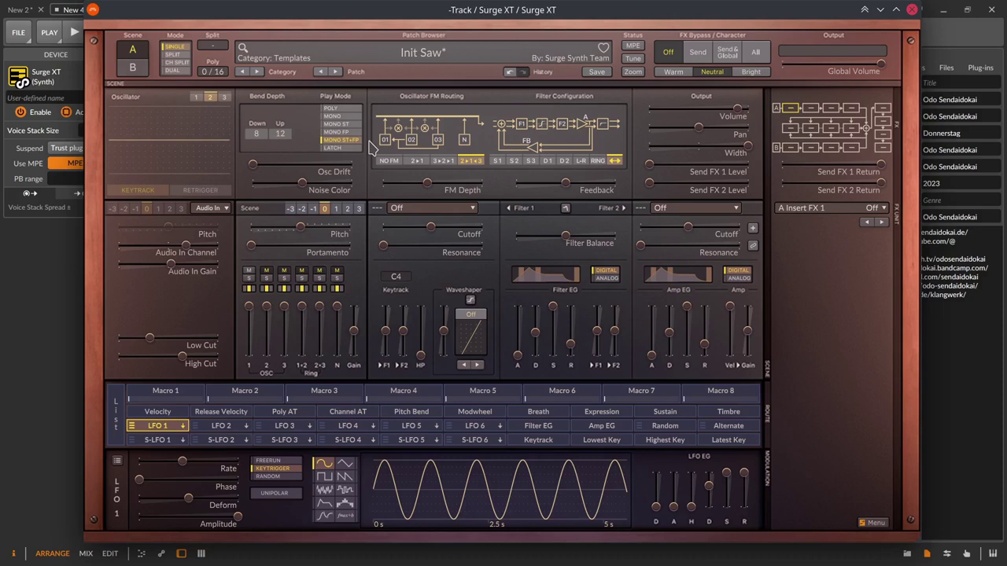
right_click(348, 143)
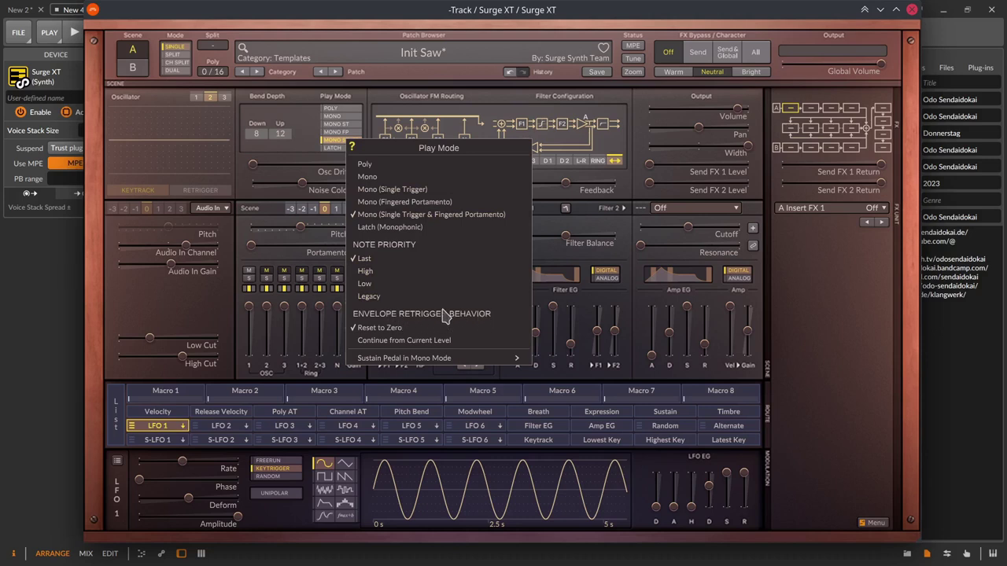
mouse_move(403, 360)
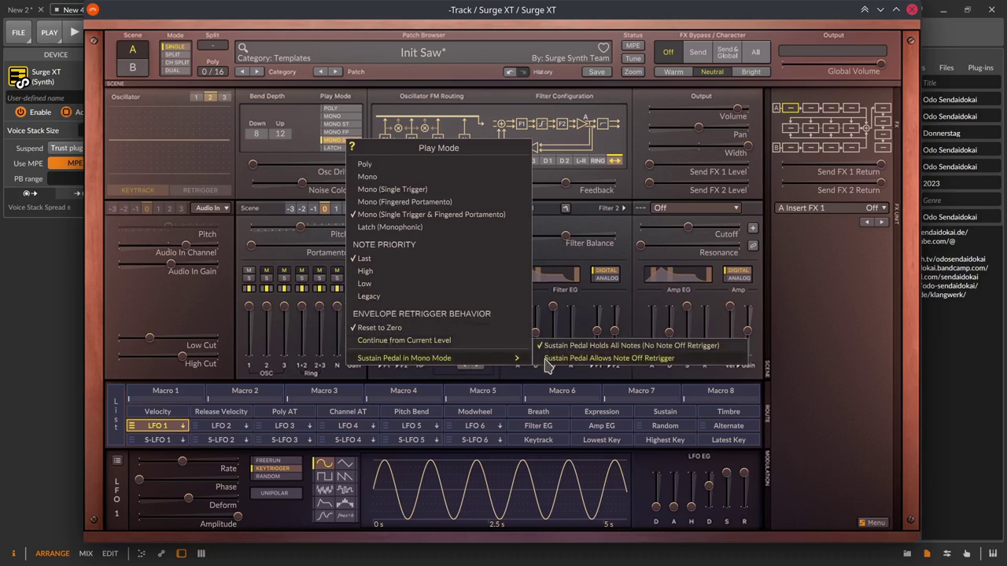
click(335, 149)
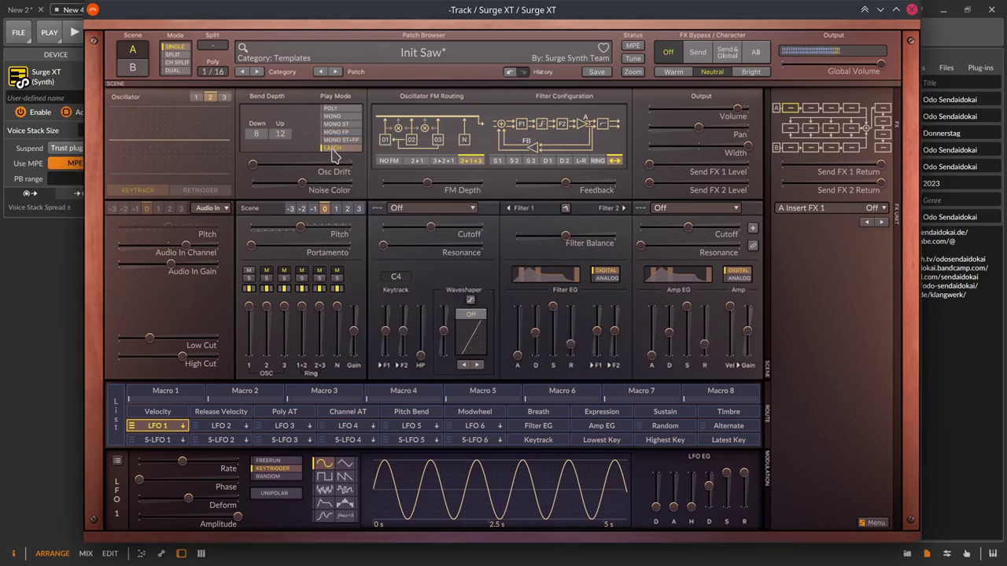
right_click(334, 155)
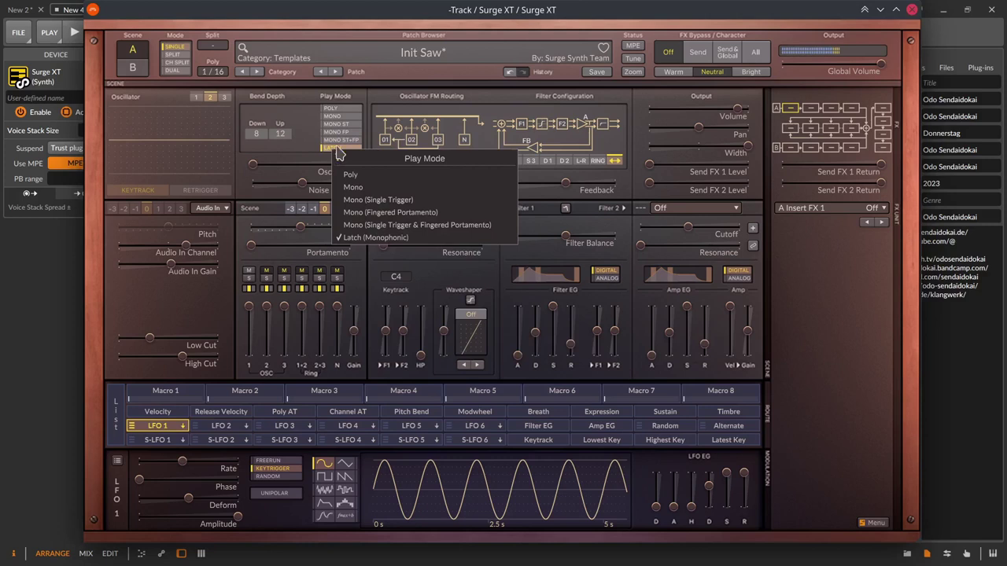
click(344, 144)
Keep play mode on MONO ST+FP and raise Osc Drift to about 55 %.
click(342, 139)
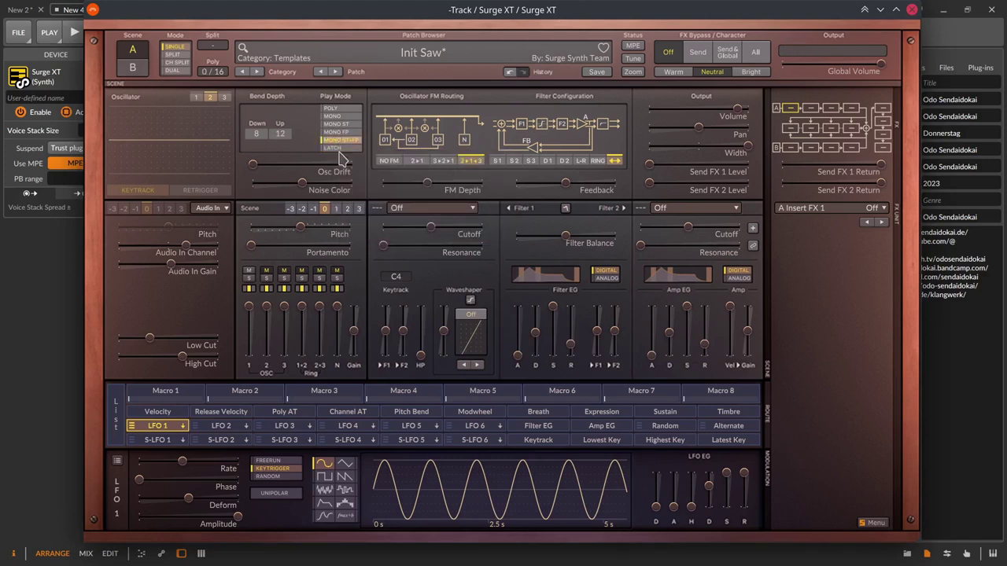
drag(253, 163, 310, 167)
right_click(312, 169)
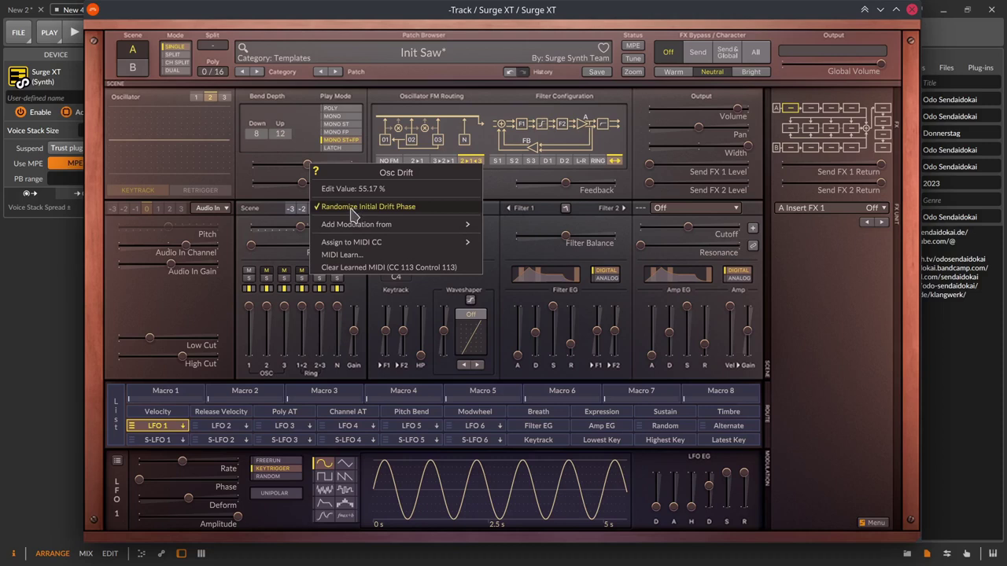
click(287, 169)
Set Noise Color to about 1.5 % and review its context menu.
mouse_move(302, 182)
mouse_down()
mouse_move(254, 183)
mouse_move(350, 182)
mouse_move(304, 183)
mouse_up()
right_click(309, 186)
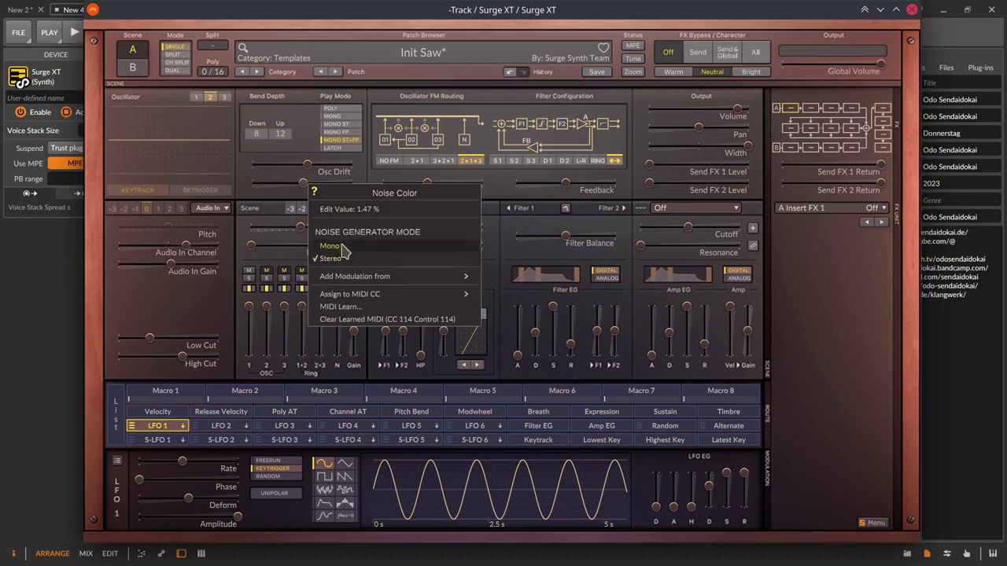
click(293, 188)
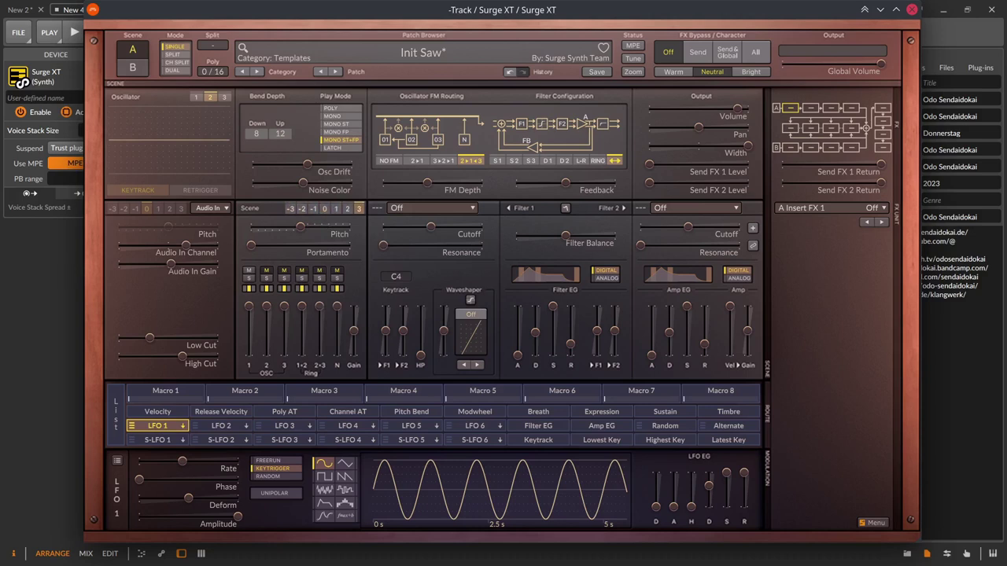
Leave scene Octave at 0, enable Extend Range on Scene Pitch, and raise the pitch.
right_click(324, 214)
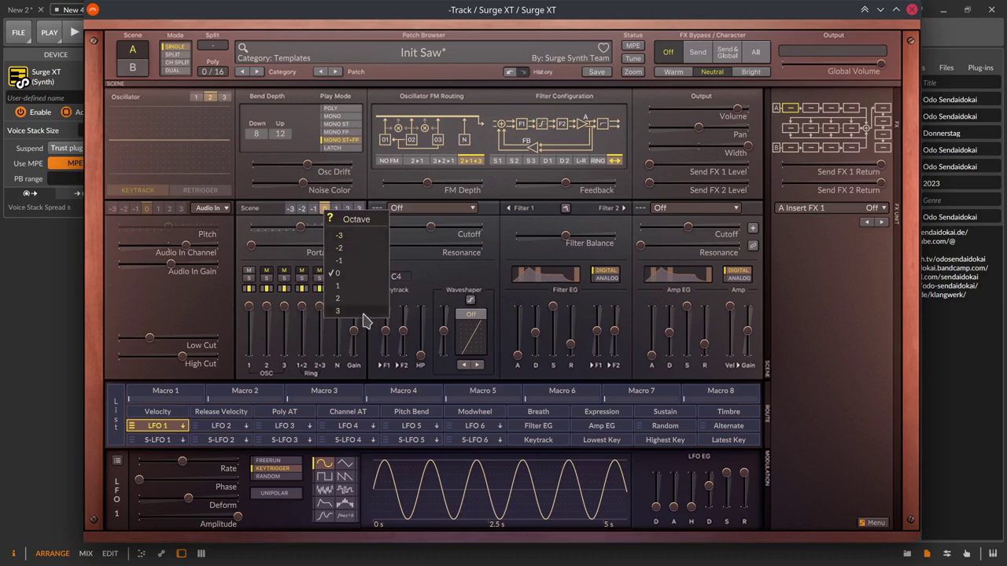
click(346, 275)
drag(299, 230, 300, 228)
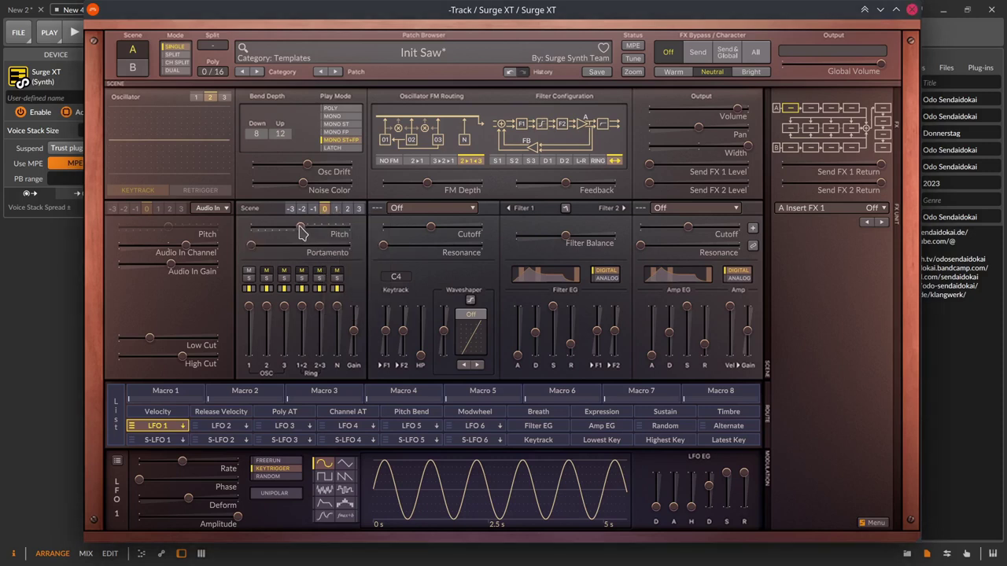
right_click(300, 227)
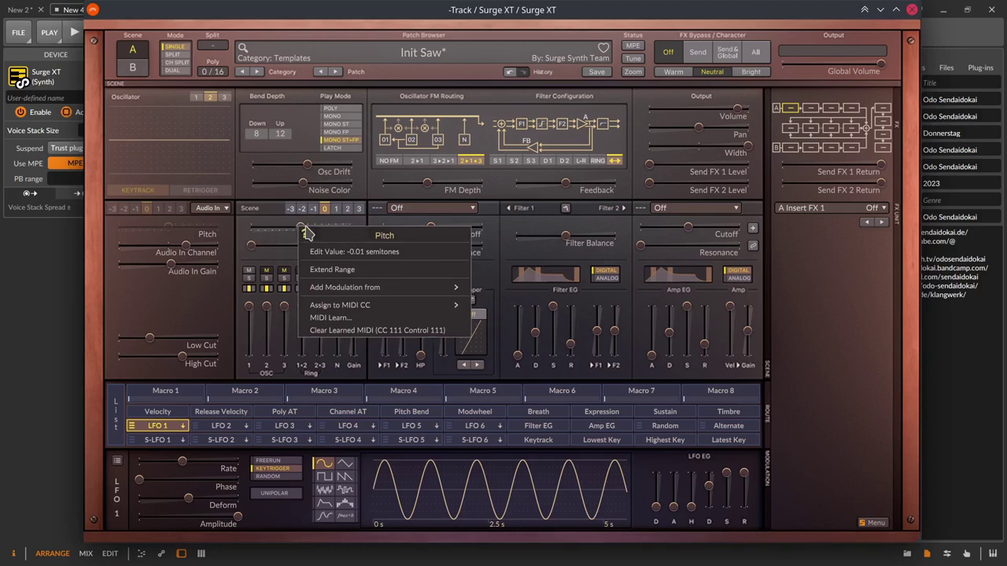
click(288, 228)
drag(304, 231, 306, 232)
right_click(307, 234)
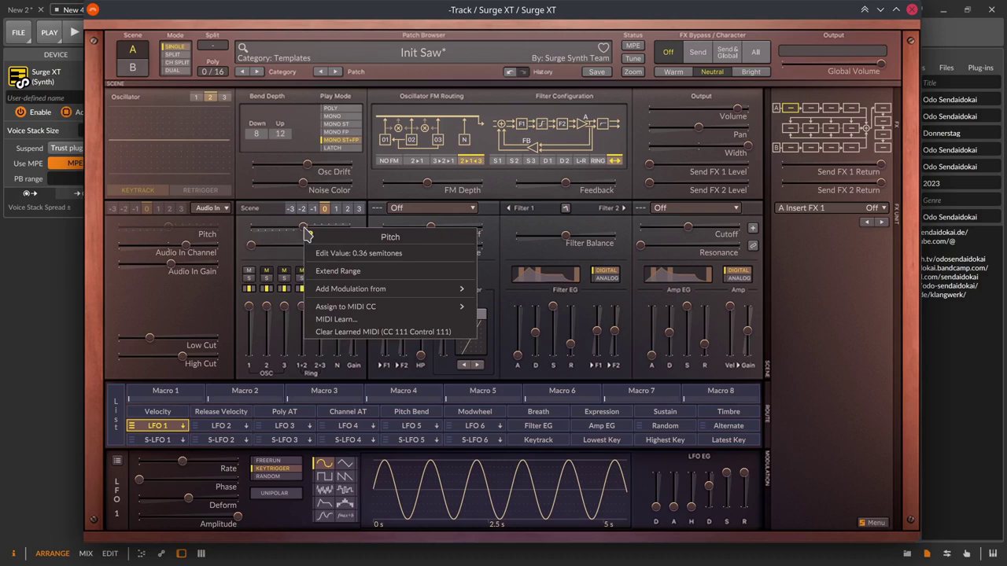
click(359, 273)
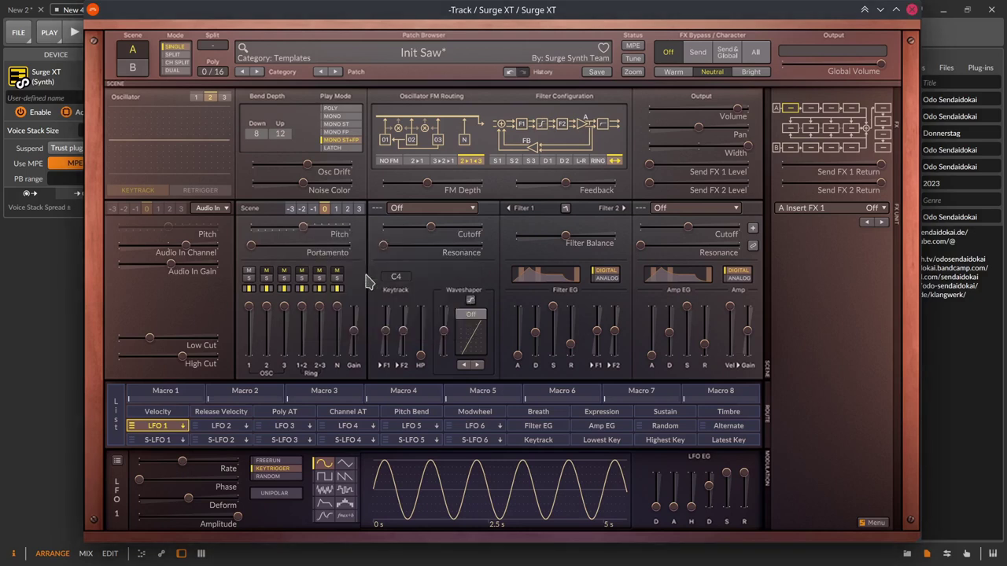
mouse_move(303, 229)
mouse_down()
mouse_move(349, 228)
mouse_move(303, 227)
mouse_up()
Toggle Scene Pitch extended range, then lengthen Portamento to about 3.4 s.
right_click(303, 228)
click(338, 264)
mouse_move(252, 251)
mouse_down()
mouse_move(332, 245)
mouse_move(251, 251)
mouse_up()
mouse_move(251, 246)
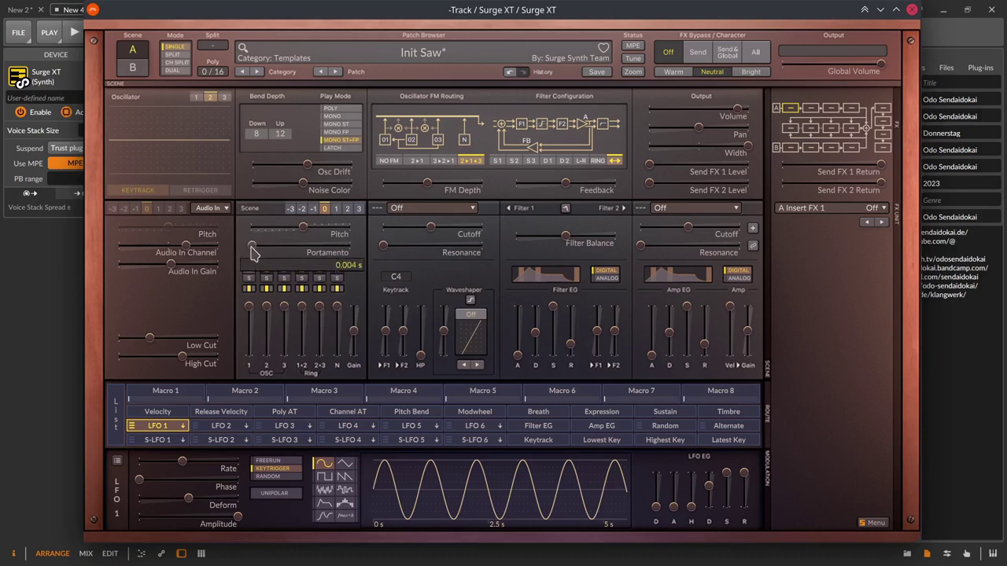
right_click(252, 252)
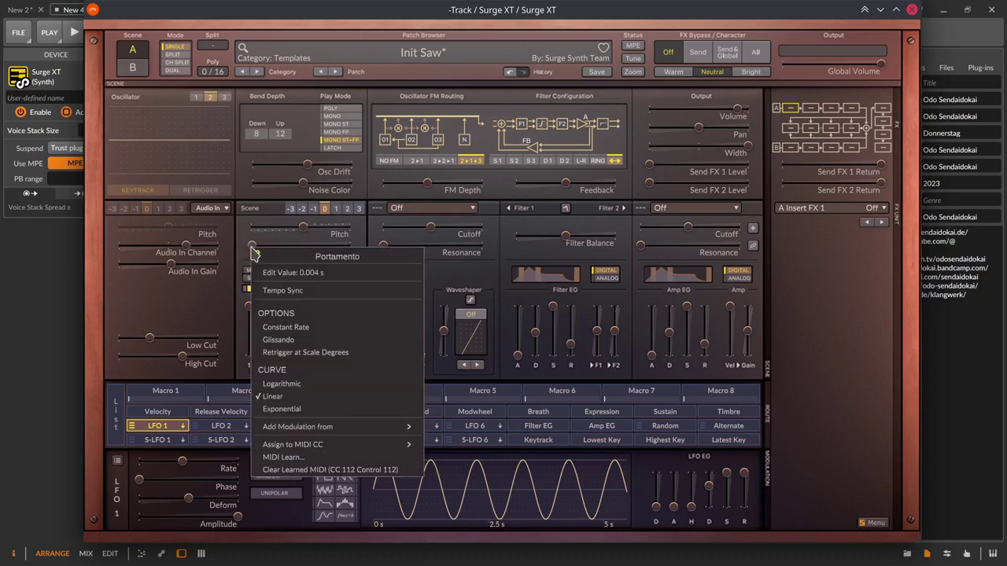
click(253, 252)
drag(253, 250, 289, 245)
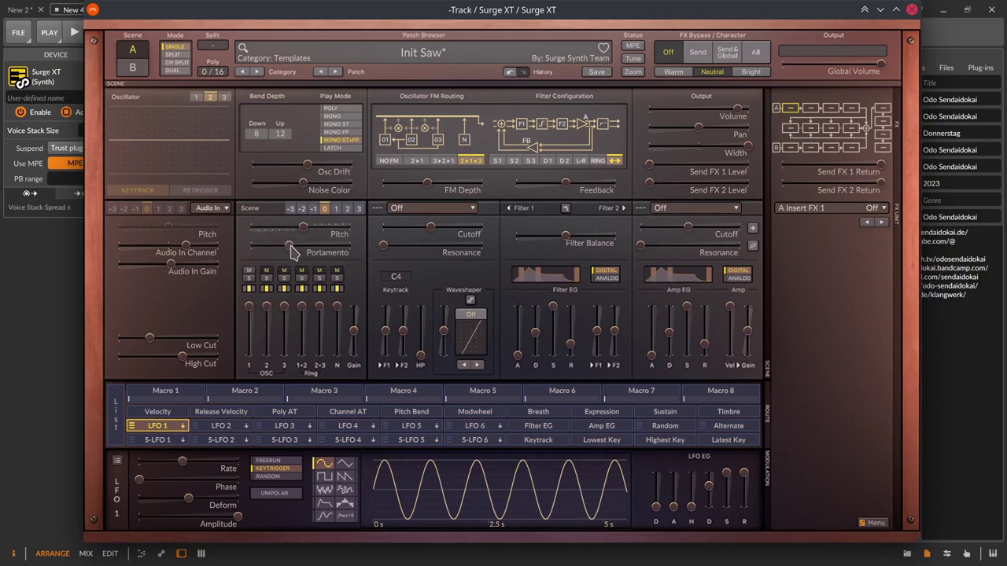
right_click(291, 249)
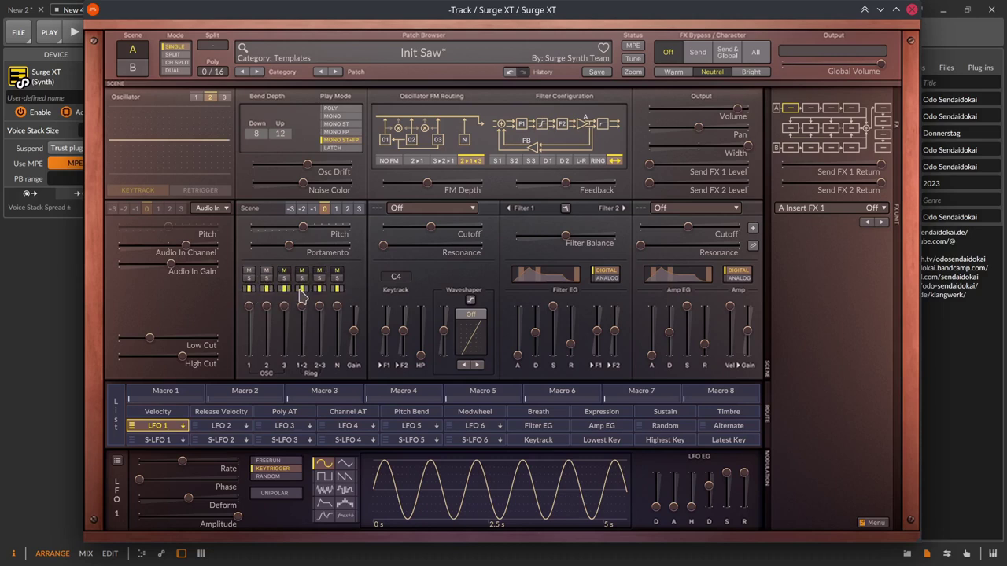
Route oscillator 1 to Filter 1, then Filter 2, and finally to both filters.
click(248, 289)
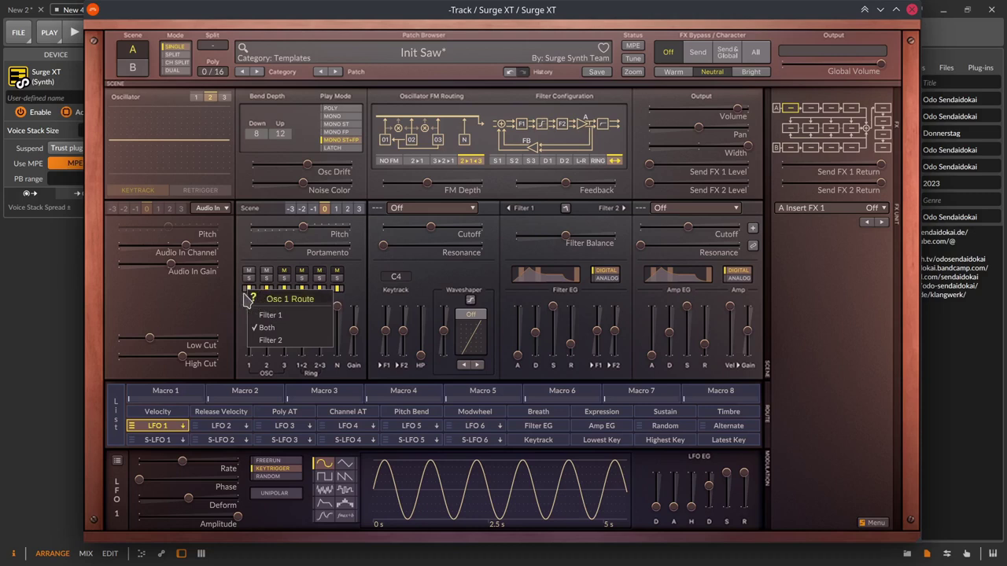
click(247, 292)
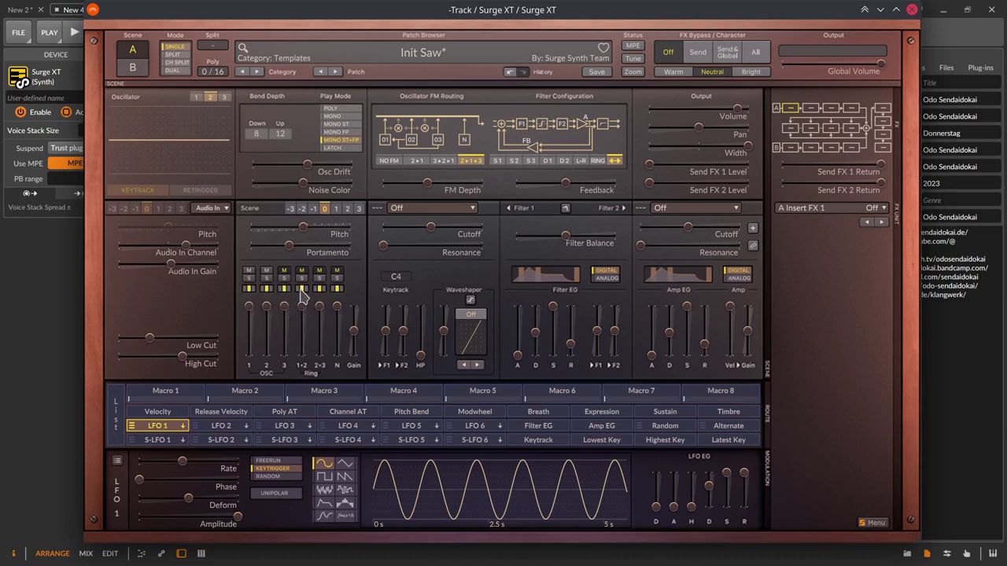
click(249, 288)
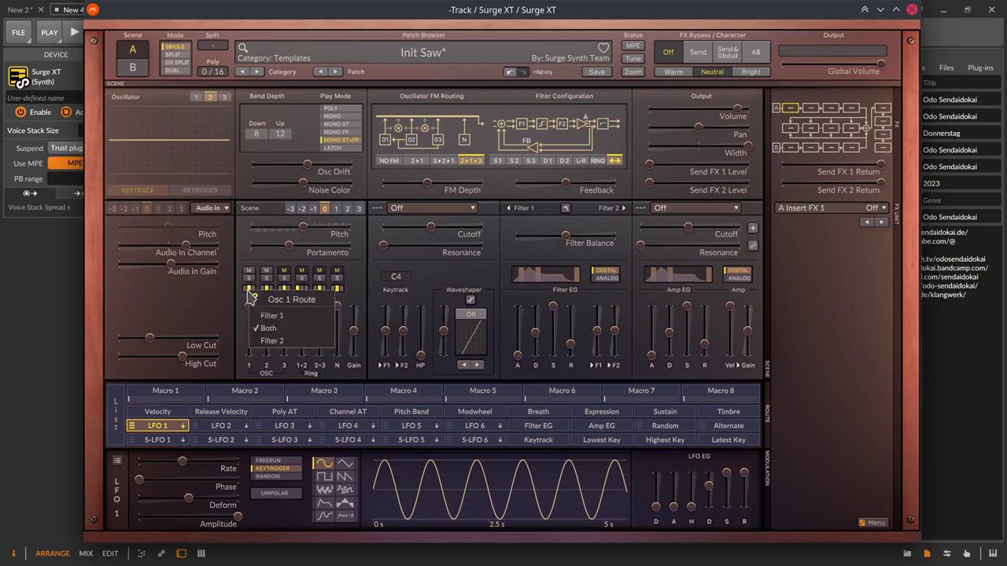
click(287, 317)
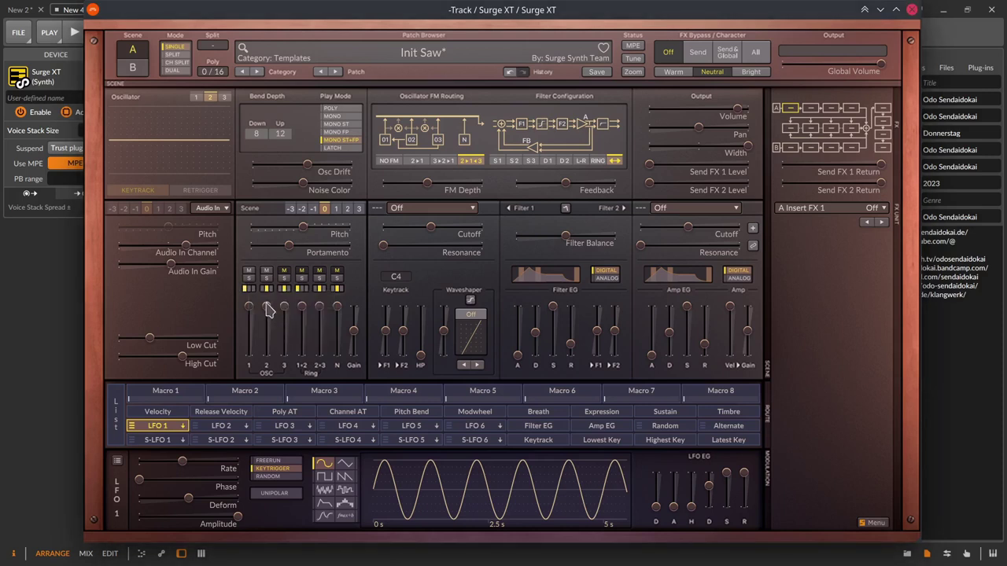
click(253, 293)
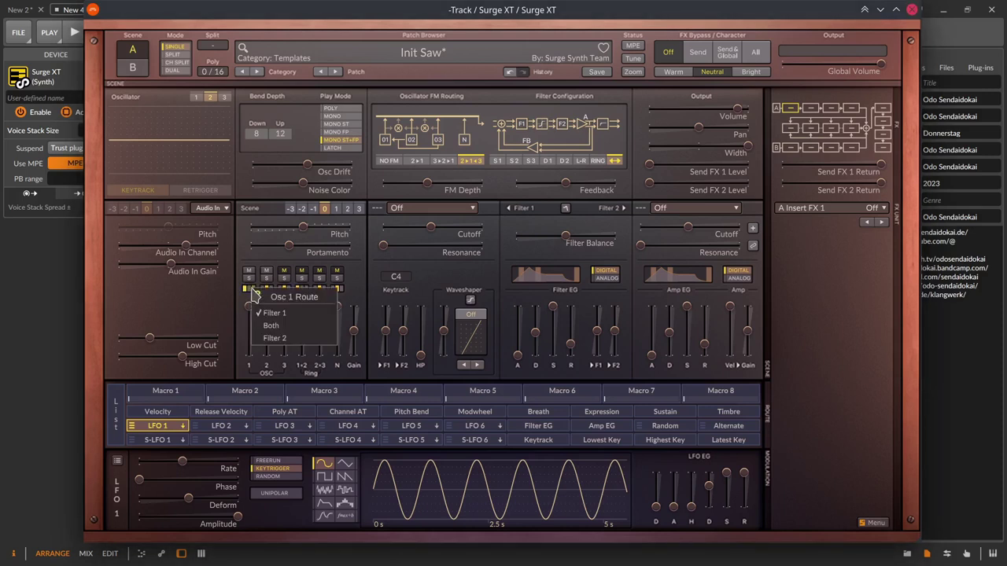
click(277, 340)
click(253, 292)
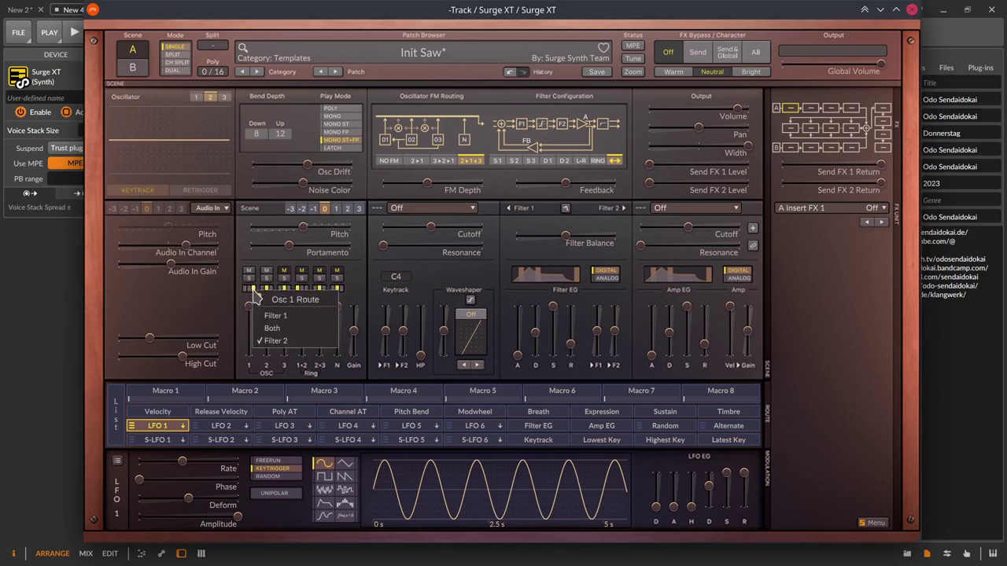
click(272, 328)
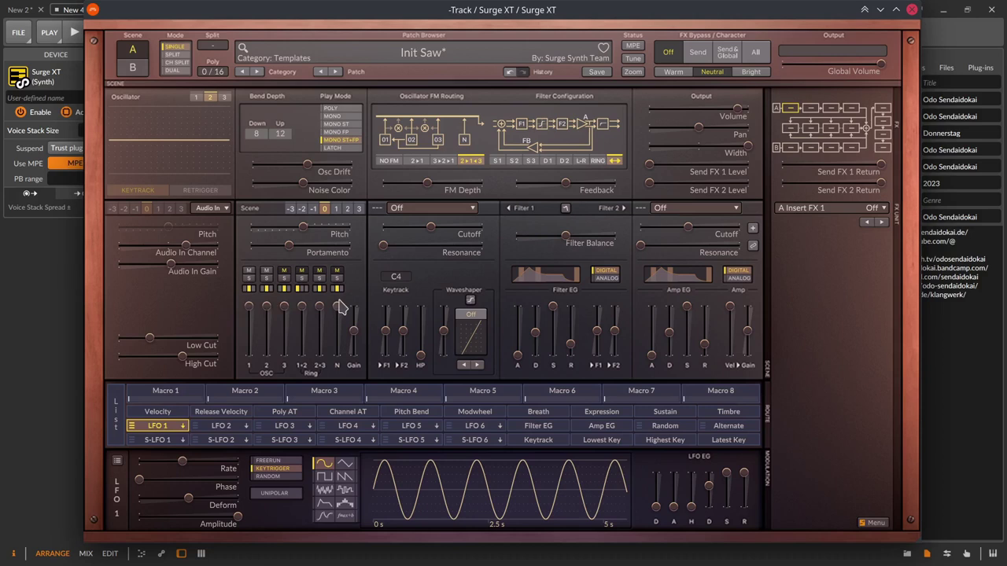
On oscillator 1, lower the noise fader to -8.21 dB and the Gain fader to -29.69 dB.
click(195, 97)
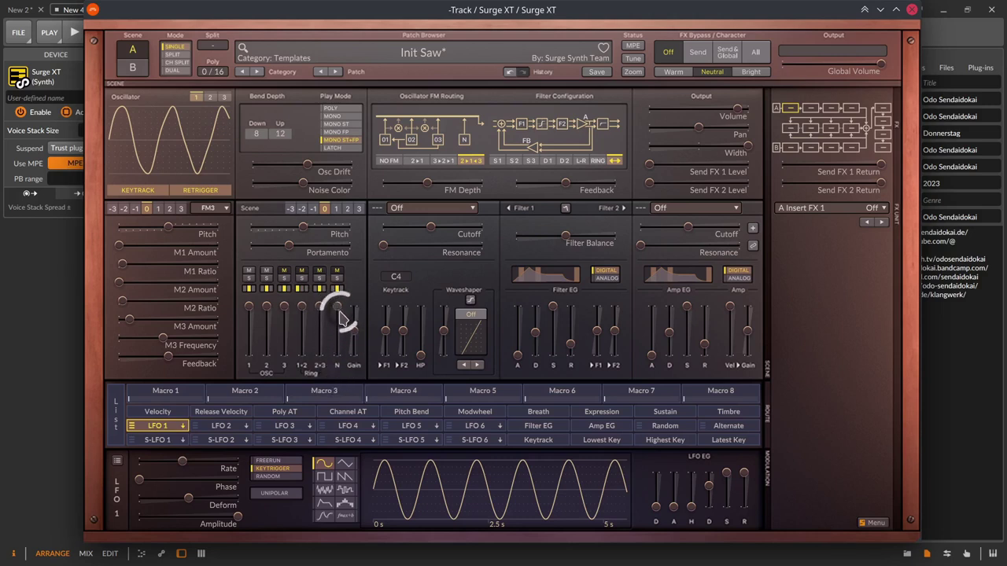
mouse_move(341, 318)
mouse_down()
mouse_move(342, 330)
mouse_move(342, 314)
mouse_up()
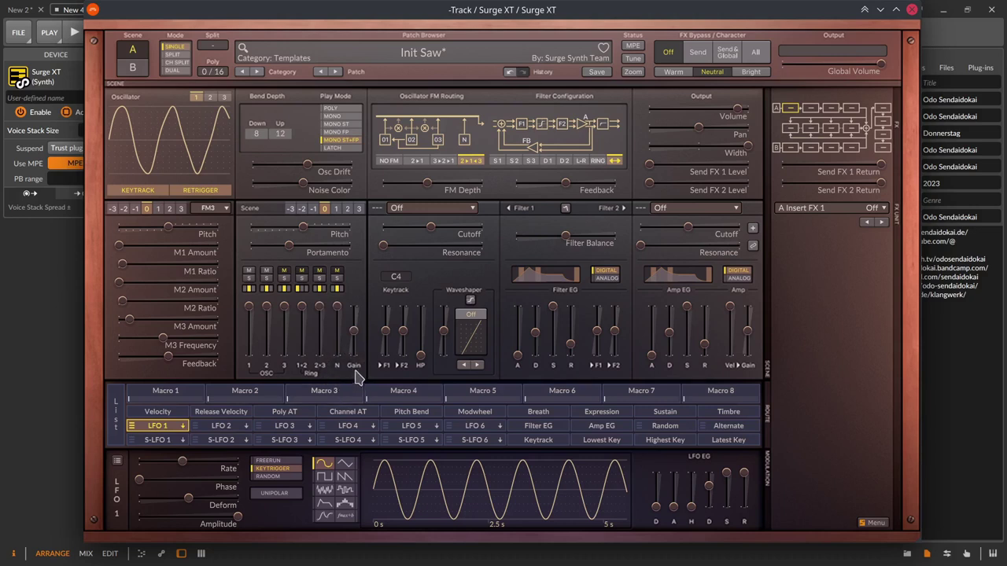
drag(354, 336, 354, 348)
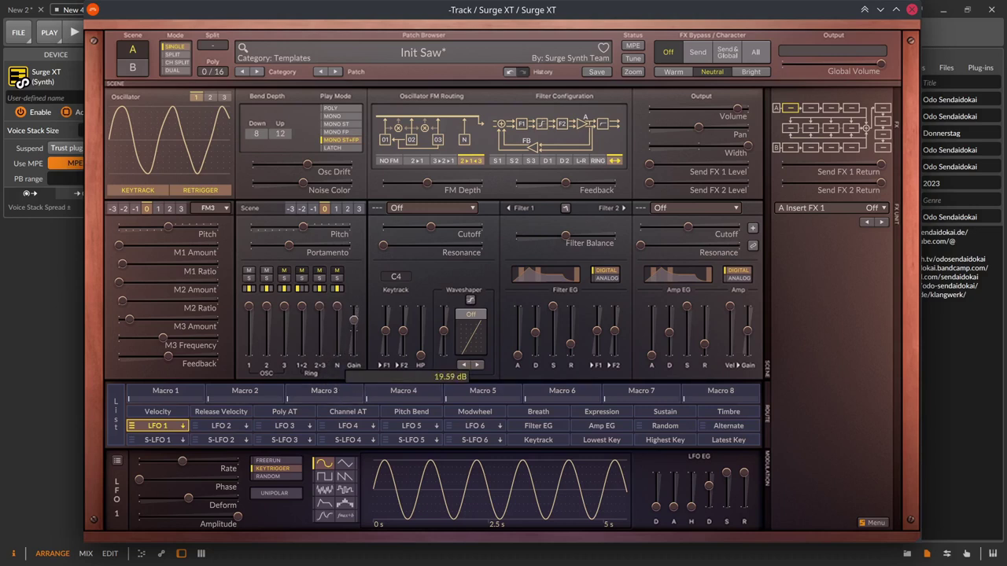
Bring up the context options for the pre-filter Gain fader.
right_click(354, 334)
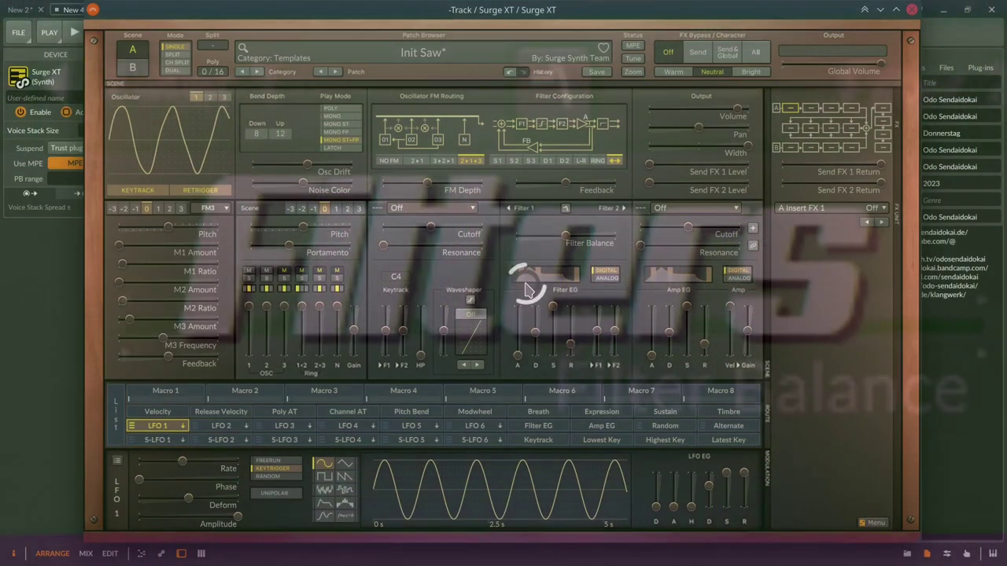
Try Filter 1 as a Diode Ladder, then a plain LP 12 dB, and browse its subtypes.
click(438, 211)
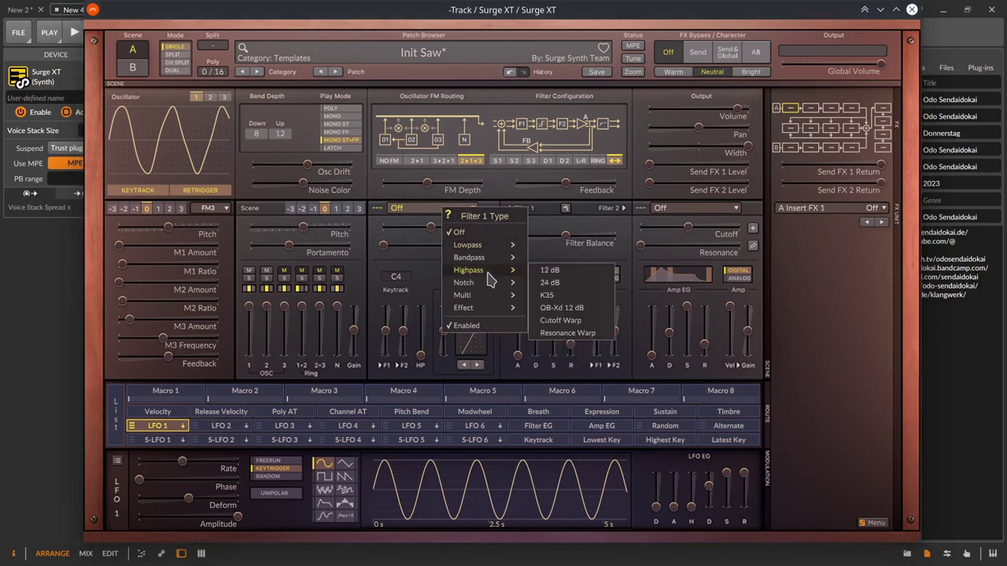
mouse_move(489, 311)
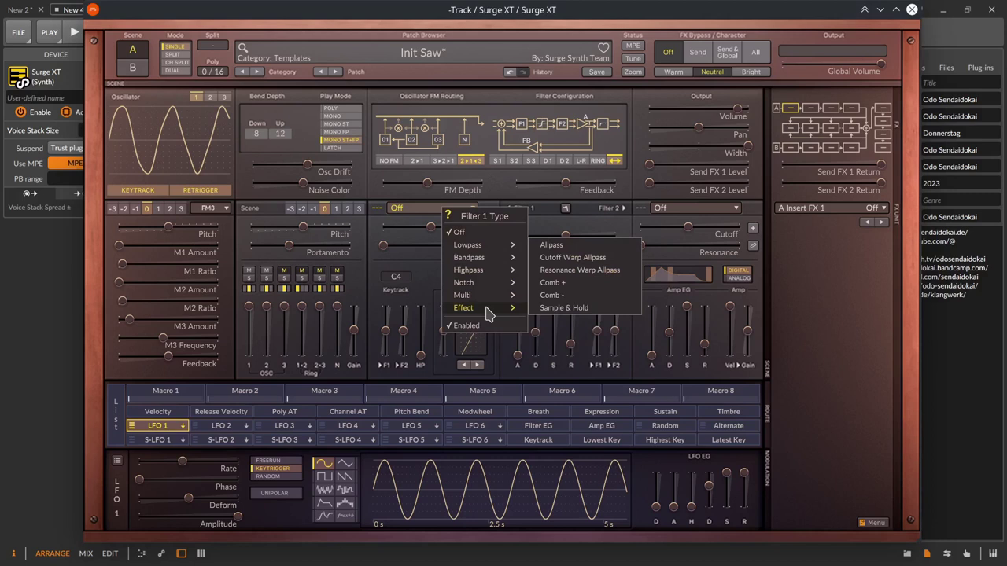
mouse_move(486, 247)
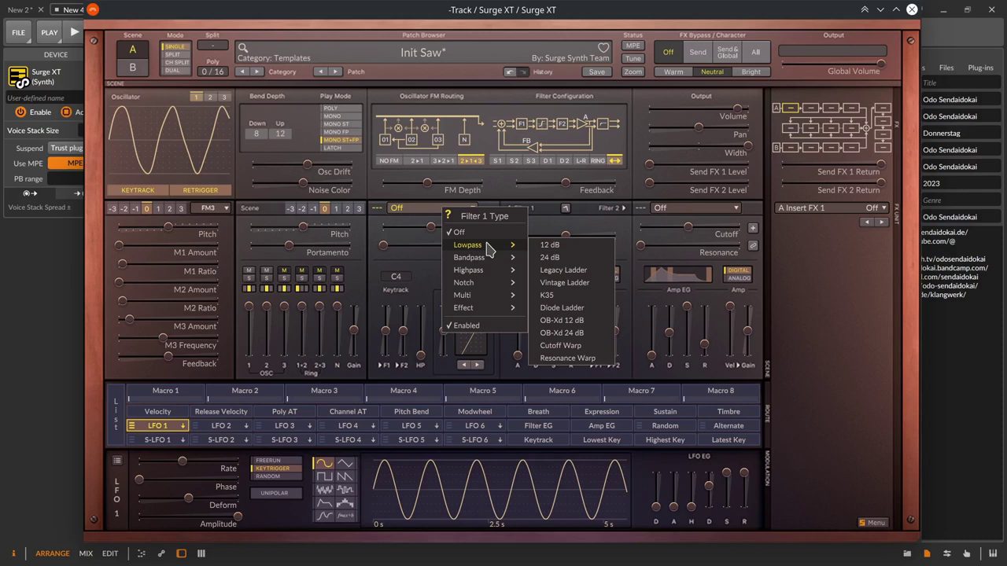
click(560, 309)
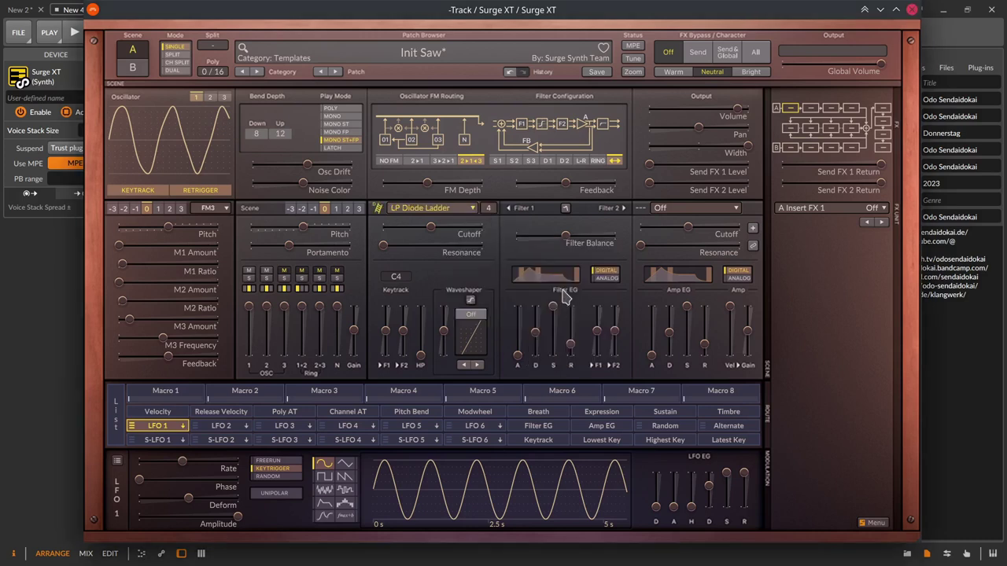
click(426, 212)
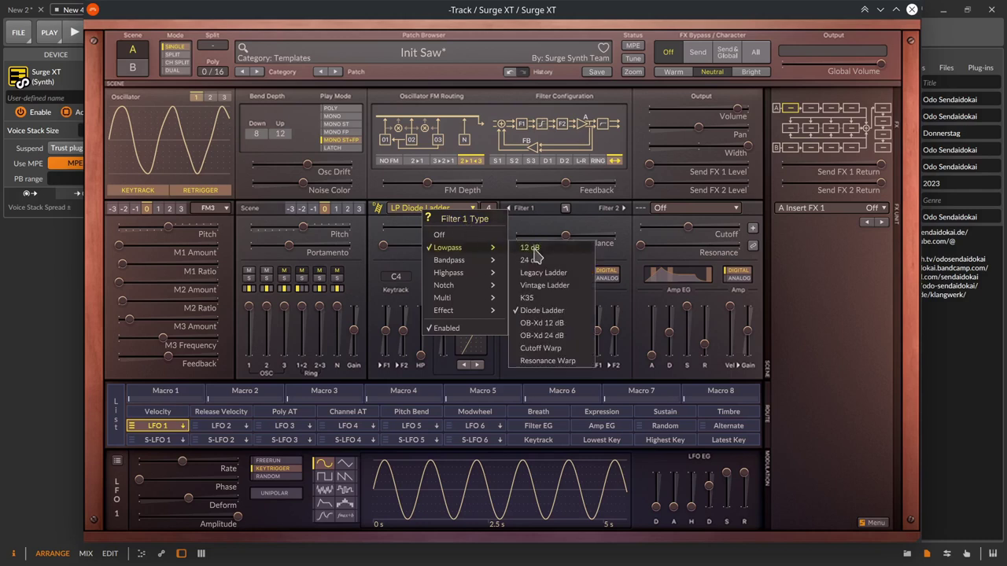
click(537, 261)
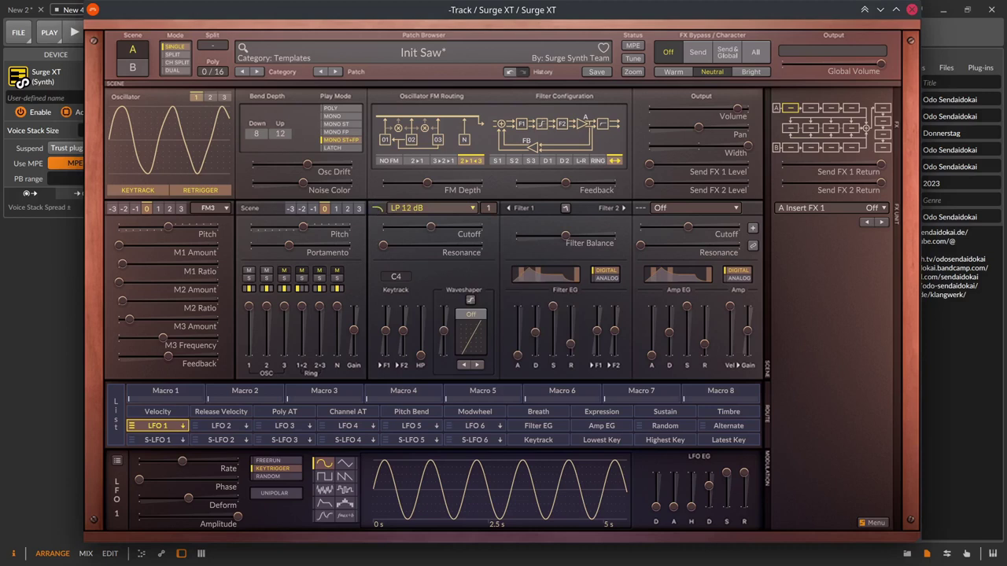
mouse_move(377, 208)
mouse_down()
mouse_move(378, 232)
mouse_move(377, 207)
mouse_up()
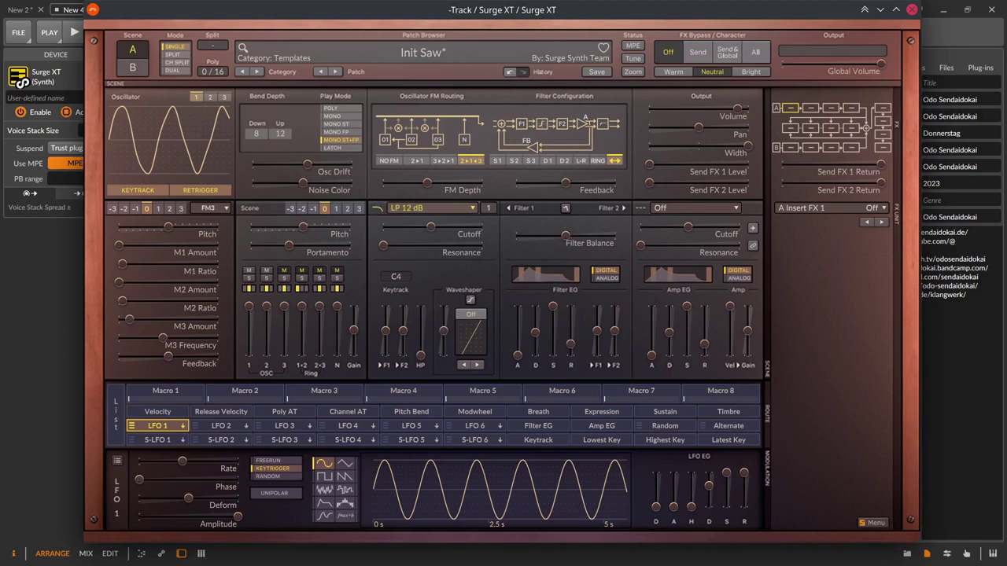
click(488, 209)
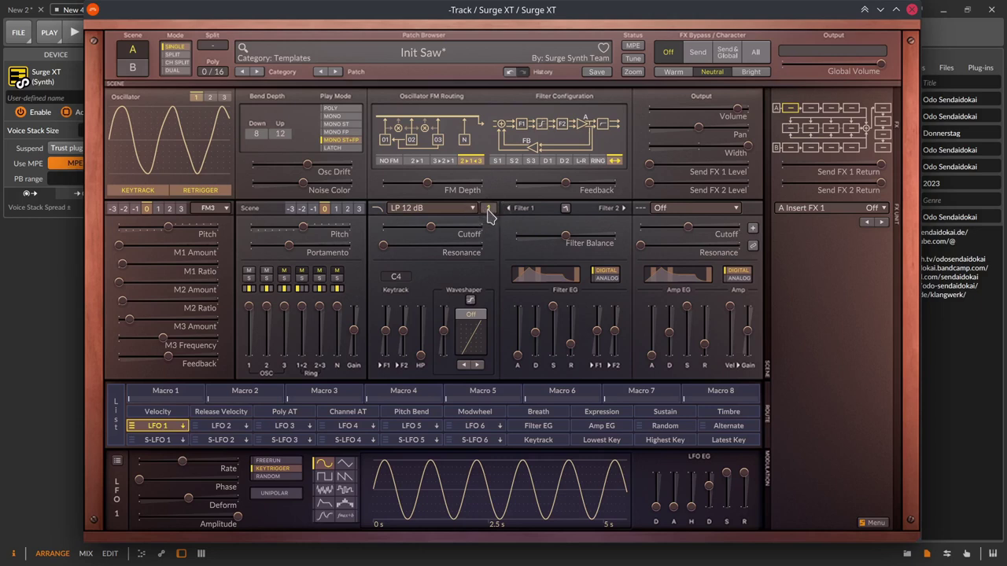
click(488, 212)
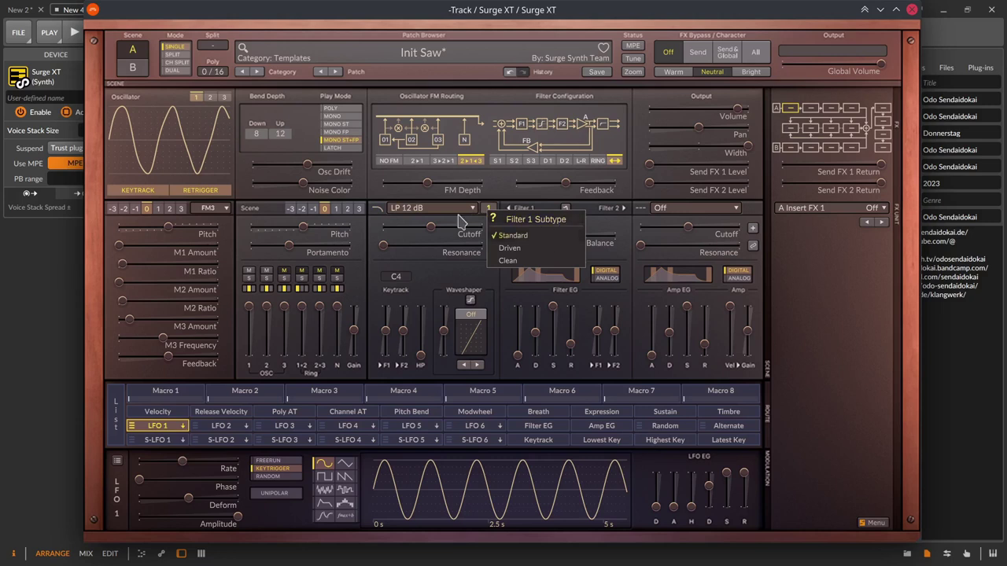
Switch Filter 1 to the Legacy Ladder lowpass and keep its 24 dB slope.
click(426, 211)
click(426, 209)
mouse_move(464, 248)
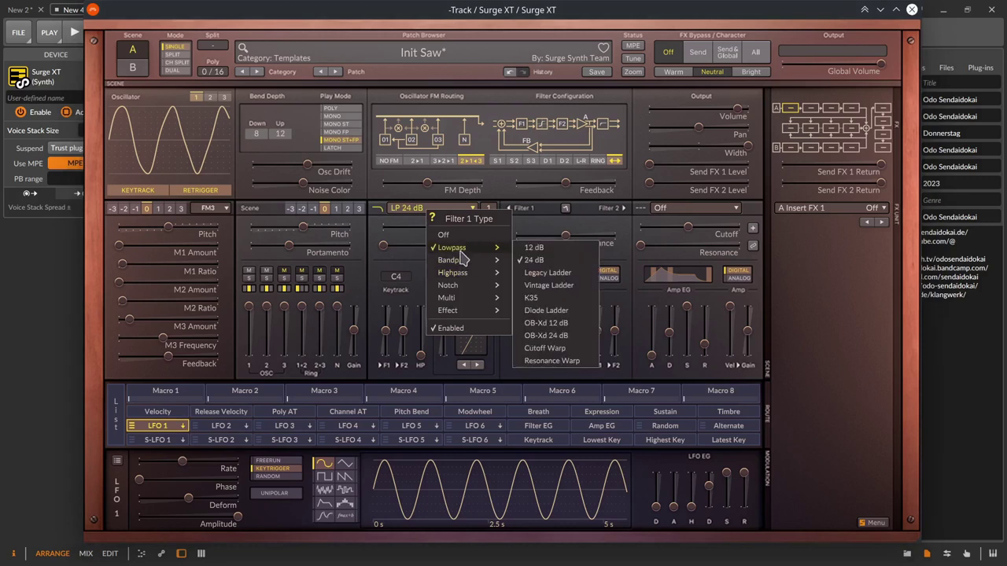
click(560, 273)
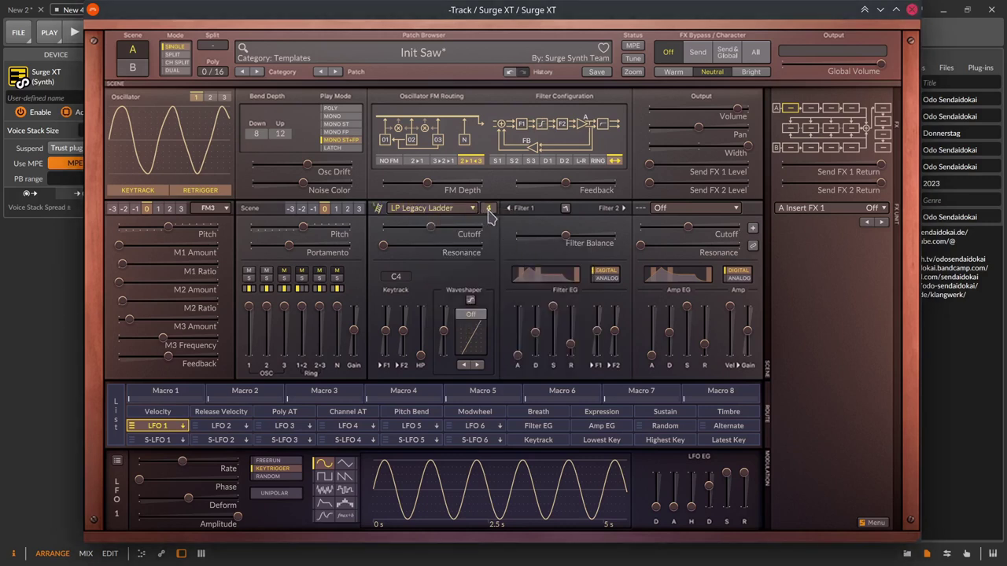
click(487, 211)
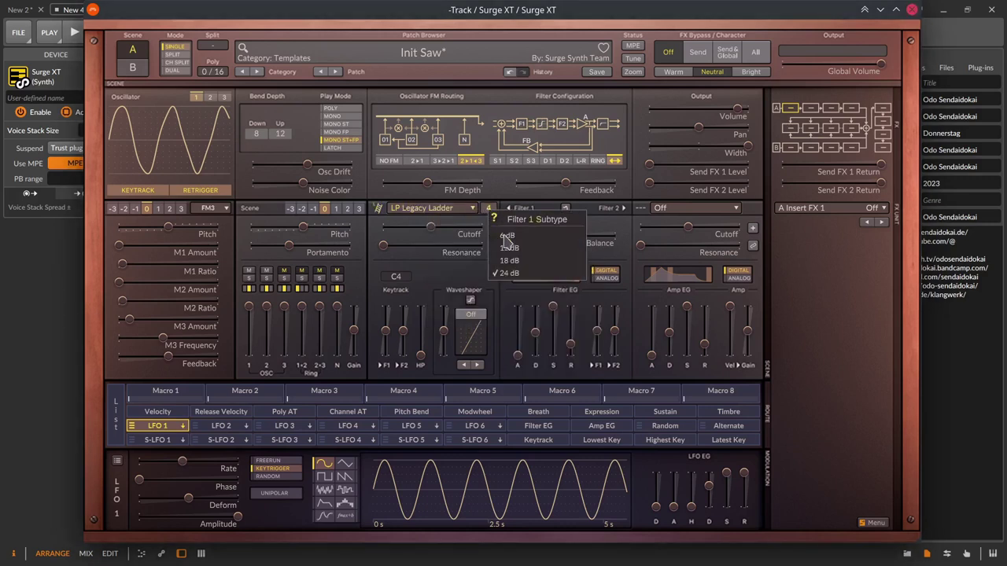
click(510, 273)
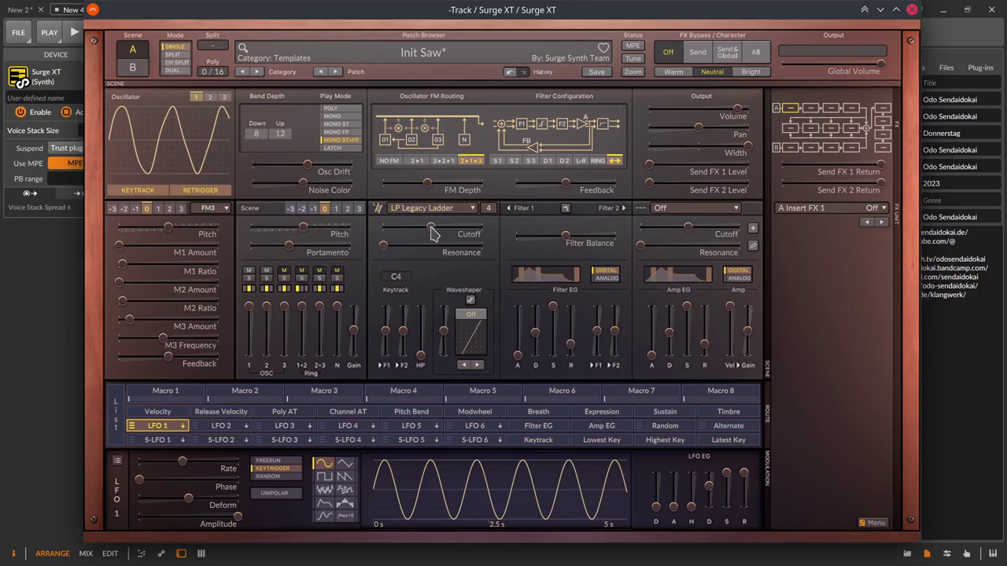
Tweak Filter 1 cutoff and resonance, then reset the cutoff to the keytrack root.
drag(431, 228, 437, 228)
drag(383, 244, 431, 227)
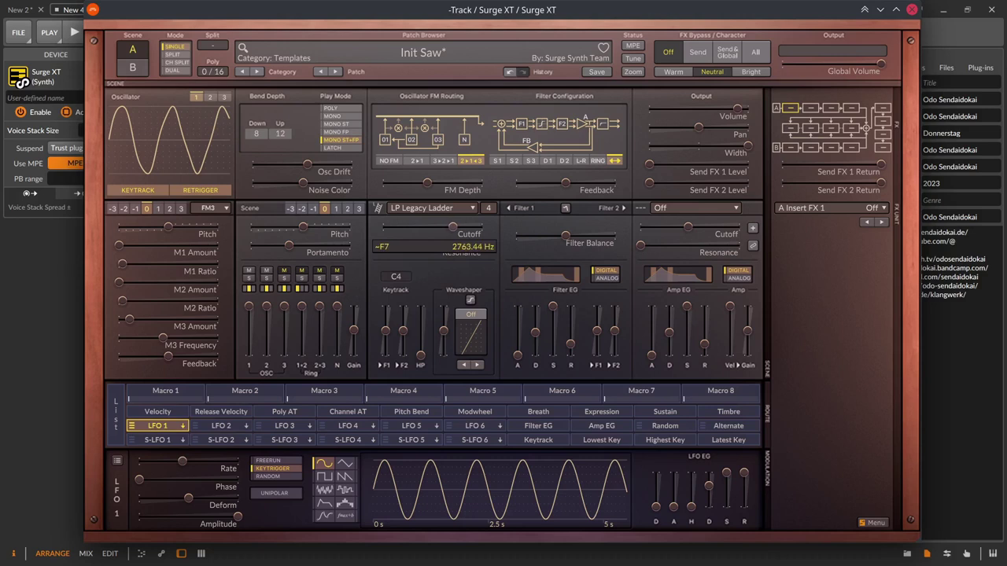
drag(439, 227, 438, 228)
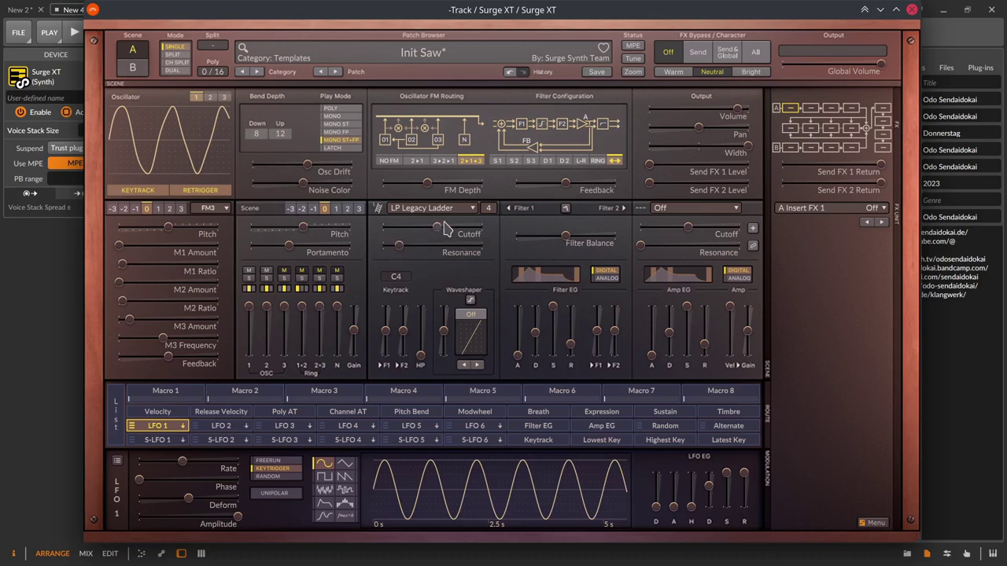
right_click(443, 235)
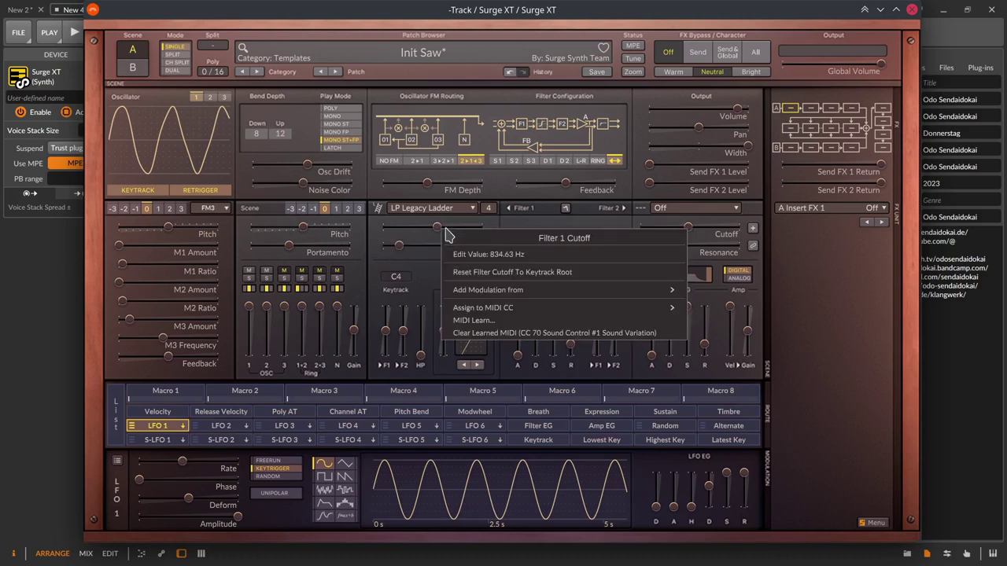
click(465, 275)
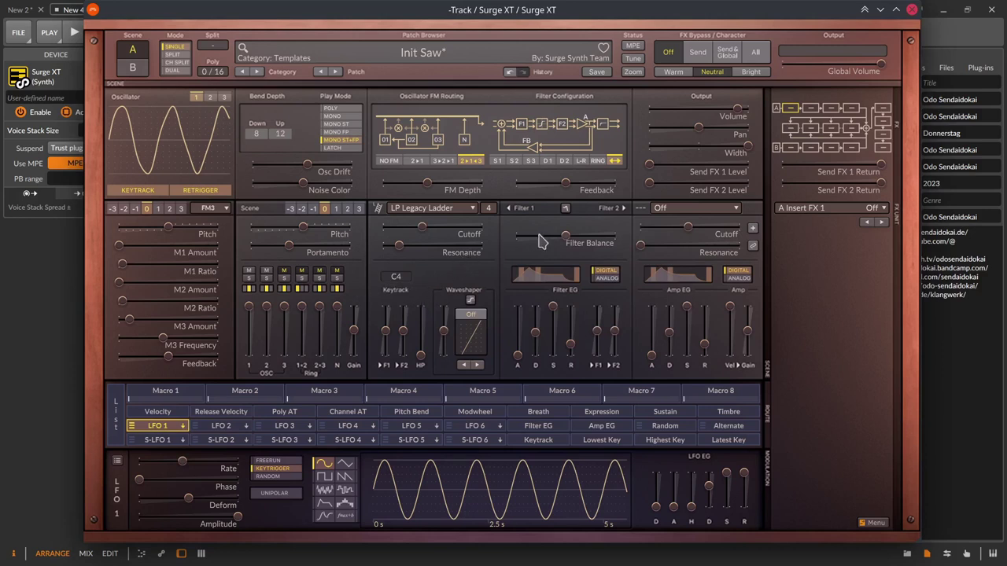
Shift the Filter Balance slider to about -8.16%.
click(565, 242)
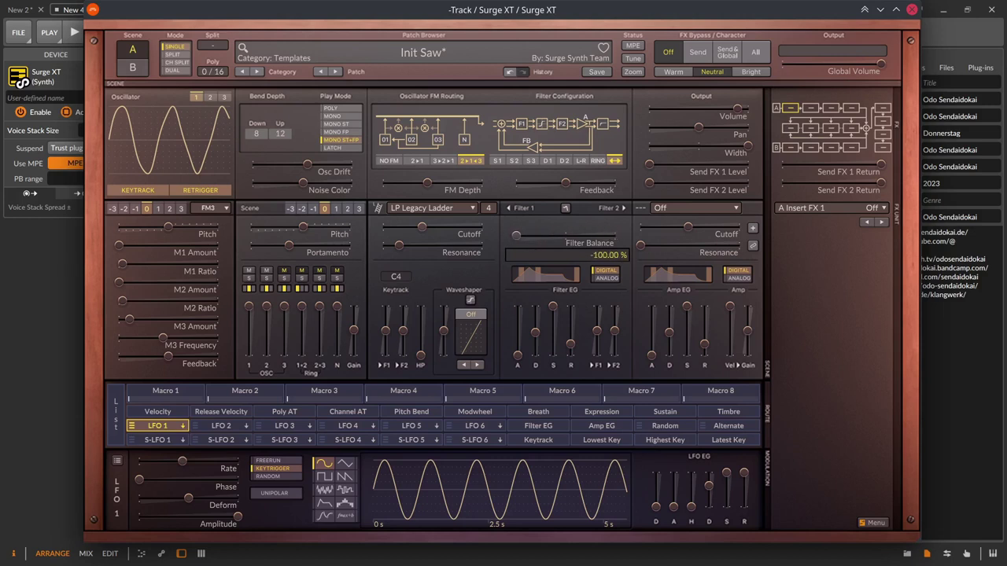
drag(555, 235, 561, 236)
right_click(563, 237)
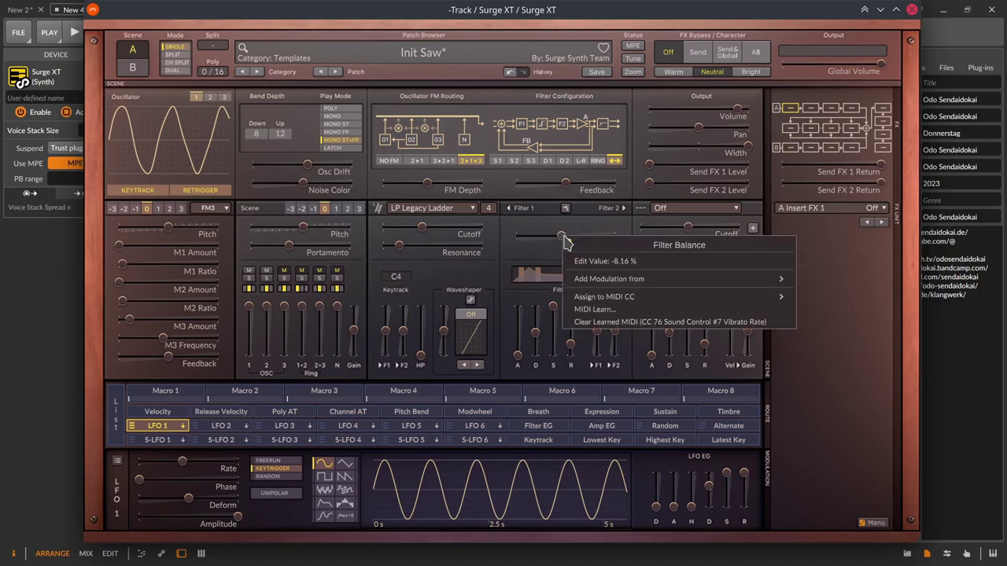
click(541, 241)
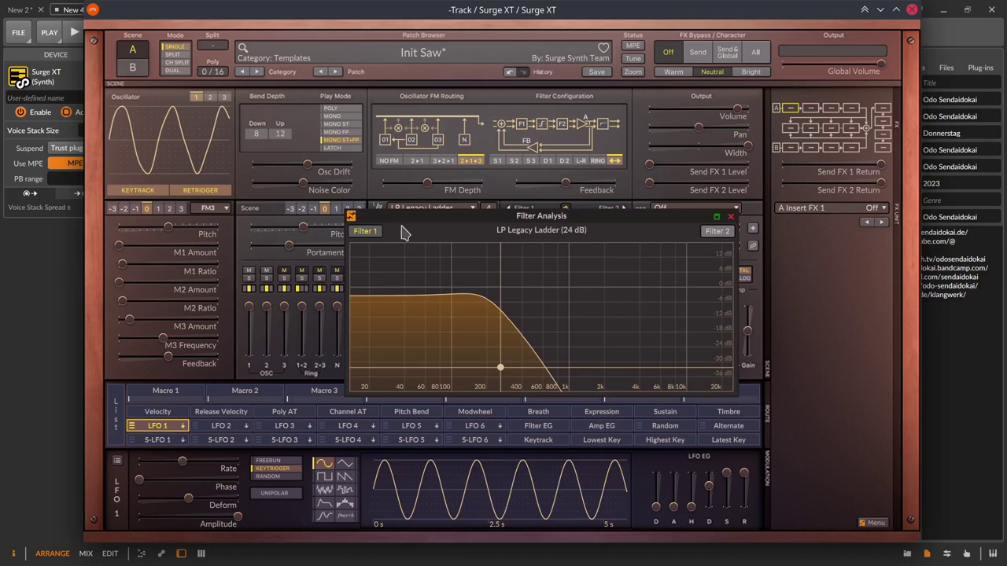
Compare Filter 1 and Filter 2 response curves, then drag Filter 1's cutoff point higher.
click(716, 231)
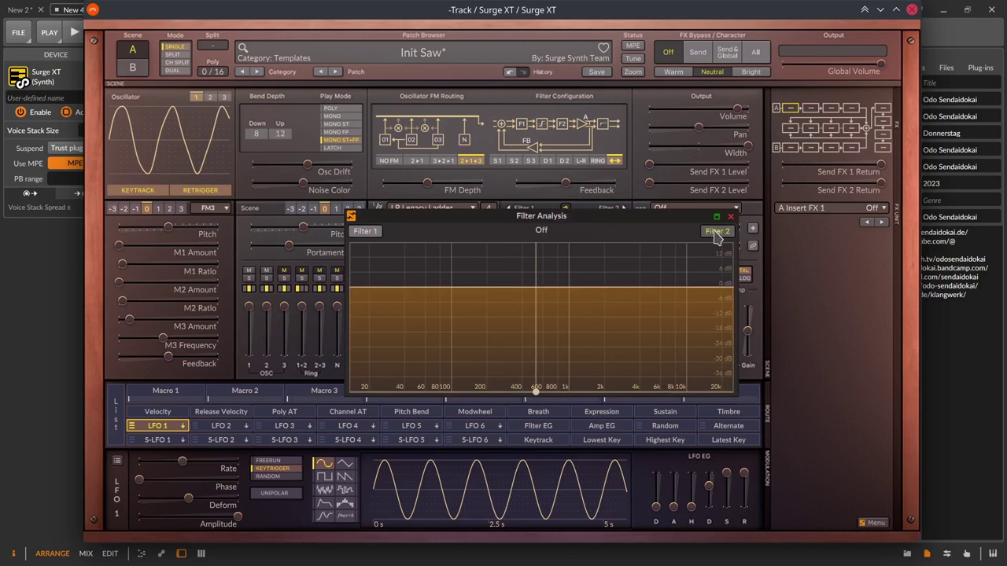
click(365, 231)
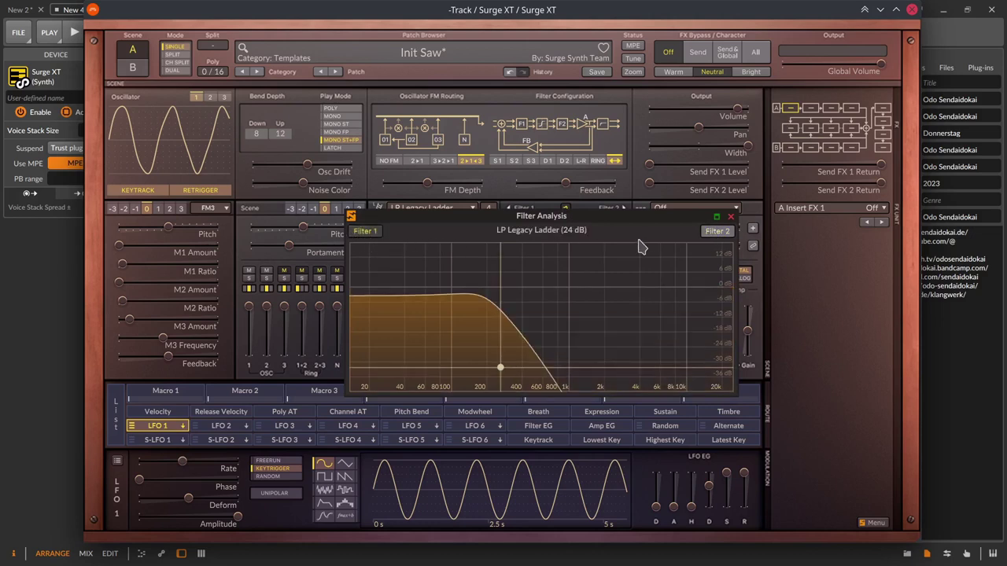
click(714, 231)
click(365, 231)
drag(497, 375, 504, 347)
Close the filter analysis, toggle Filter 2's cutoff offset mode, and link its resonance to Filter 1.
click(731, 216)
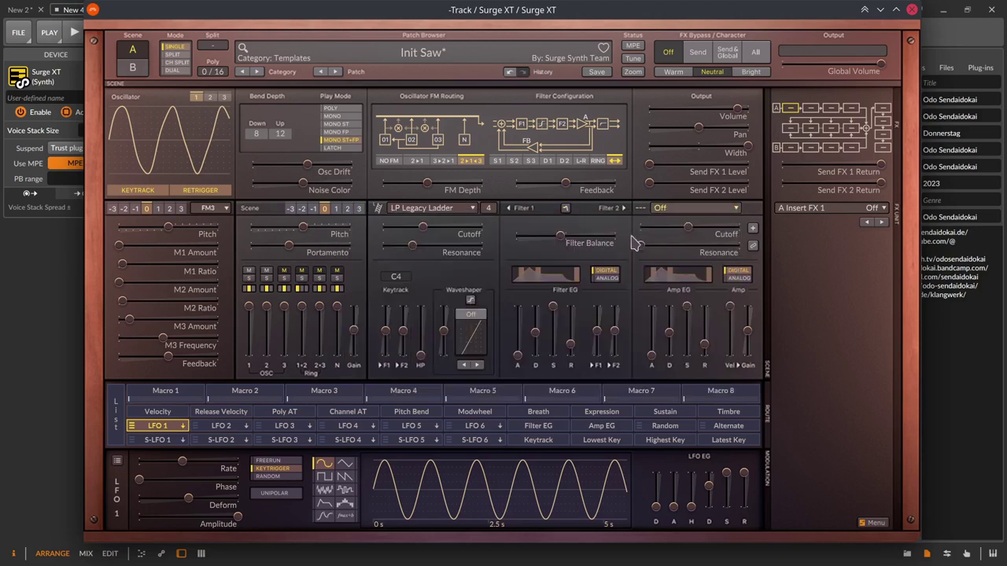
scroll(692, 217, down, 1)
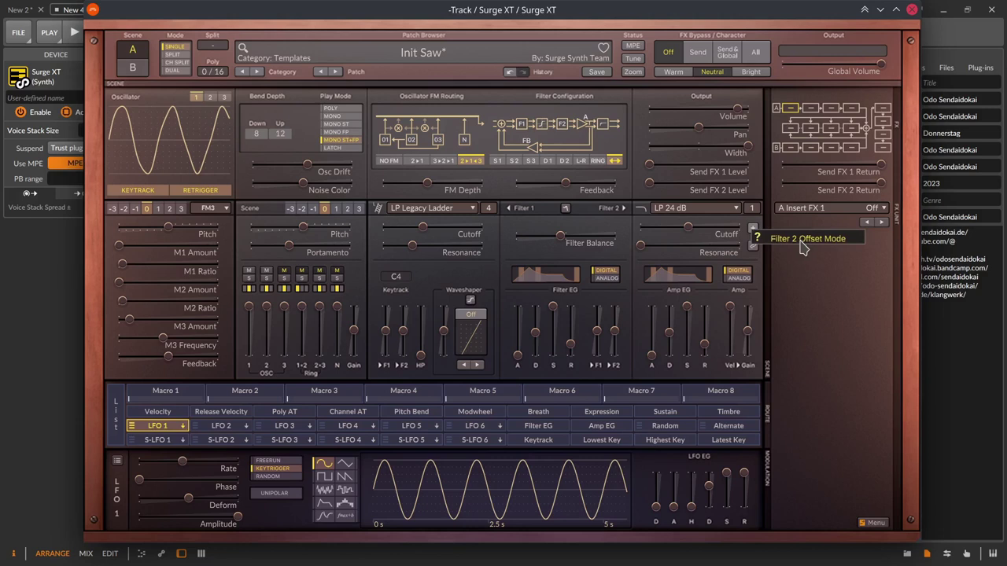
click(752, 228)
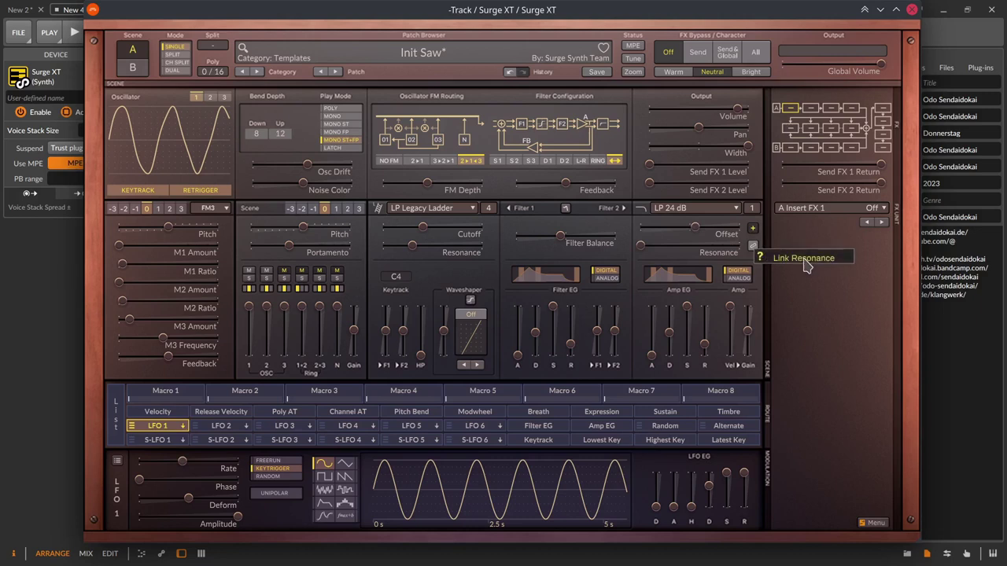
click(753, 246)
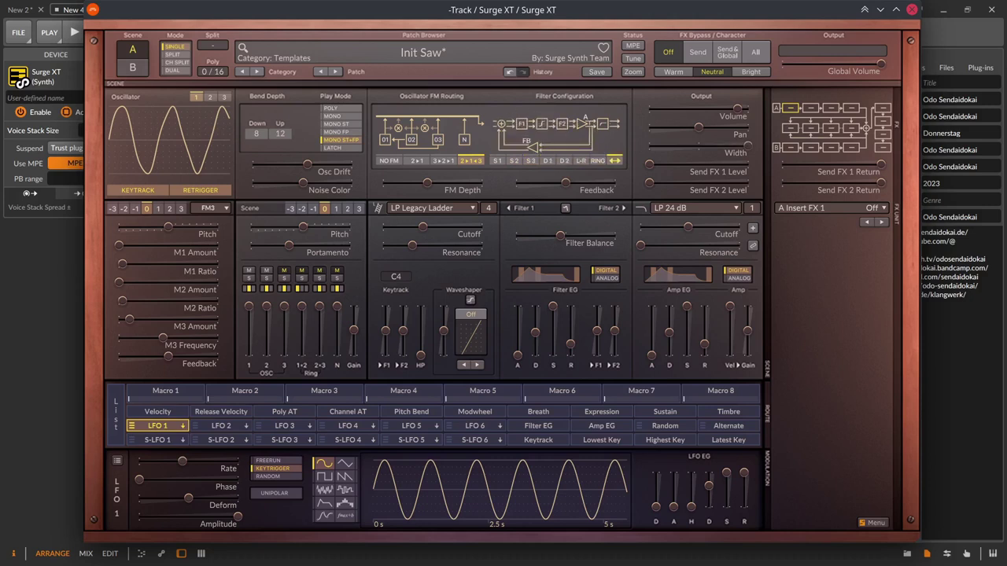
Set the filter configuration to Wide, briefly trying L-R before returning to Wide.
drag(614, 161, 547, 163)
right_click(550, 163)
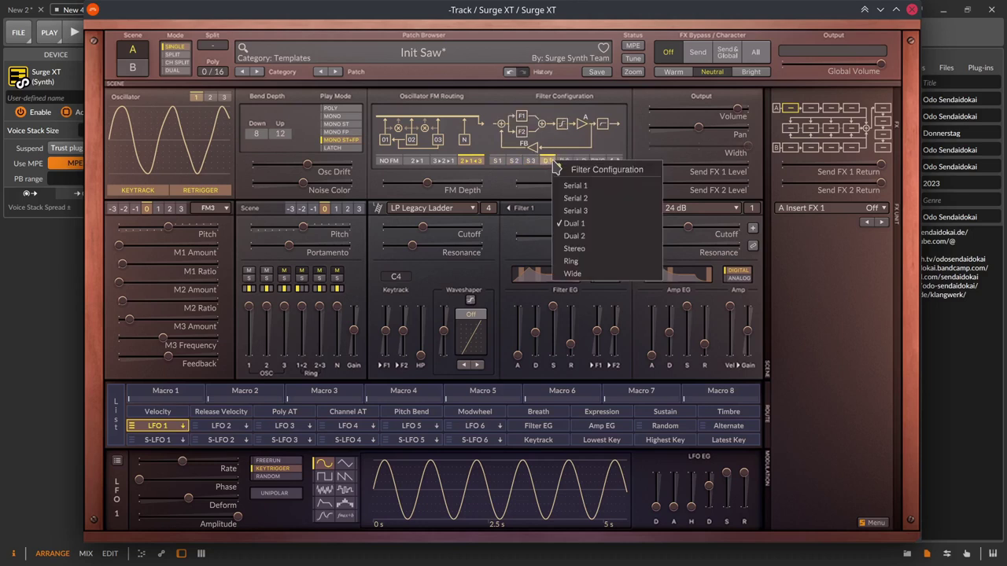
click(611, 276)
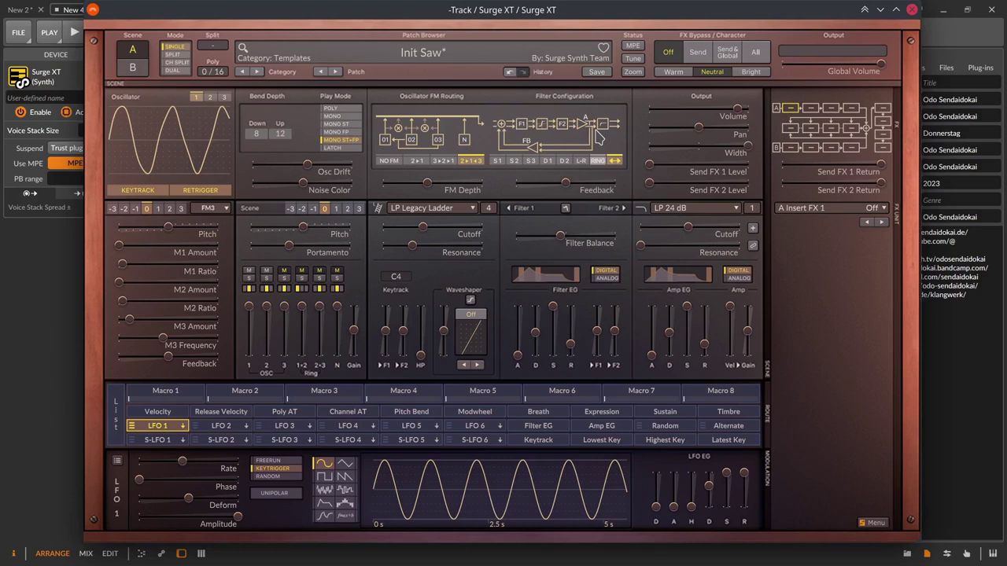
click(583, 161)
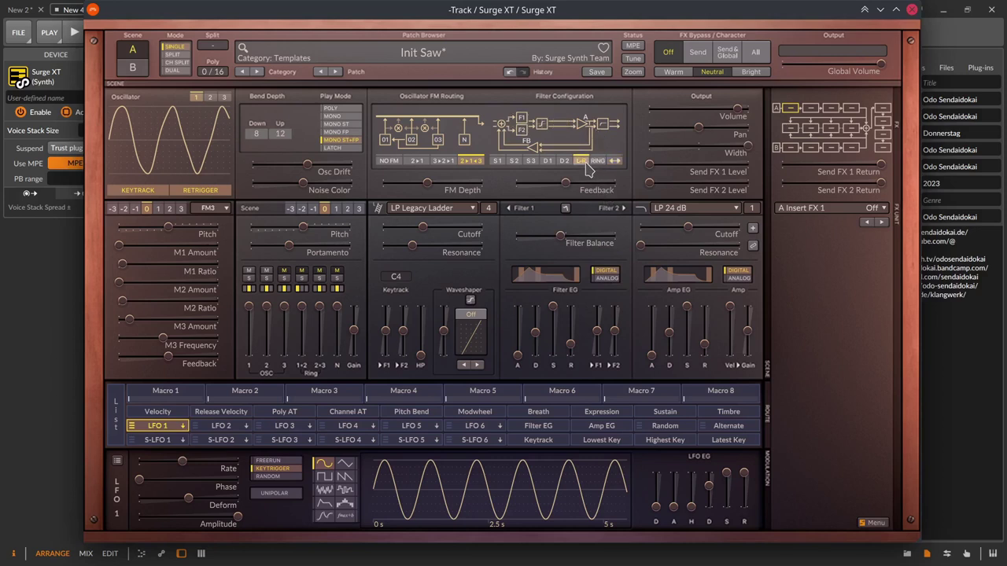
click(614, 161)
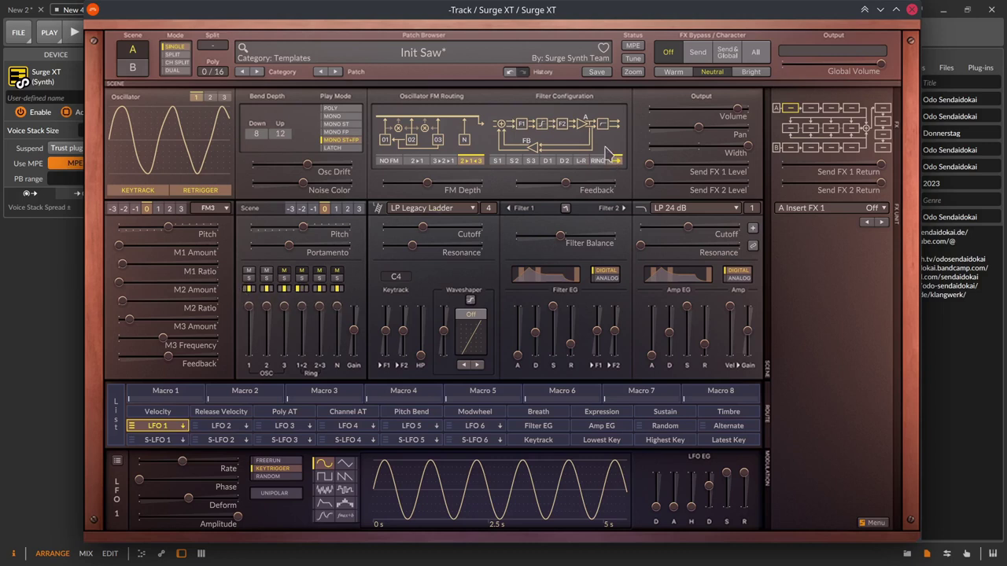
Bring the filter Feedback down to about 9.25%.
mouse_move(566, 184)
mouse_down()
mouse_move(597, 184)
mouse_move(570, 183)
mouse_up()
right_click(572, 184)
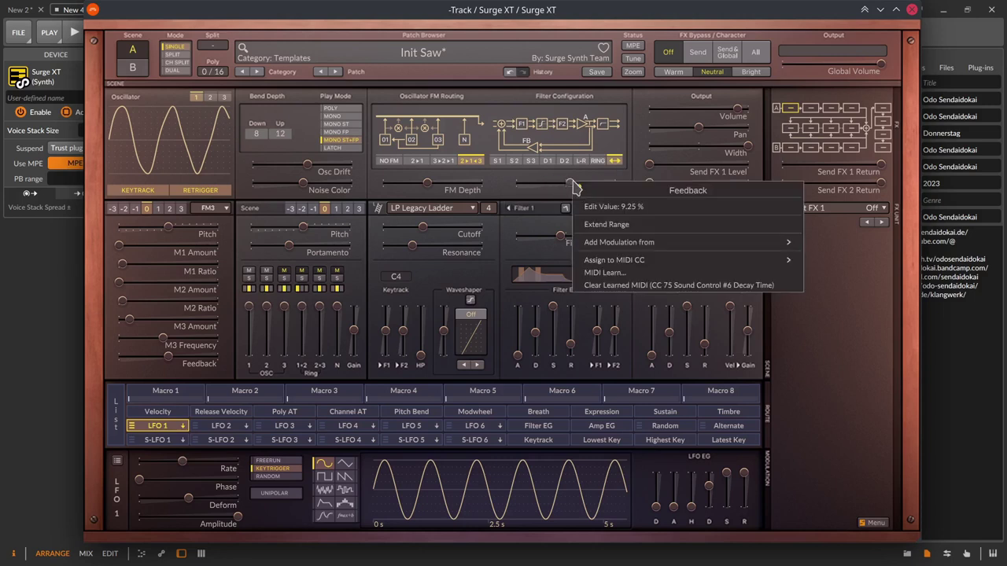
click(558, 192)
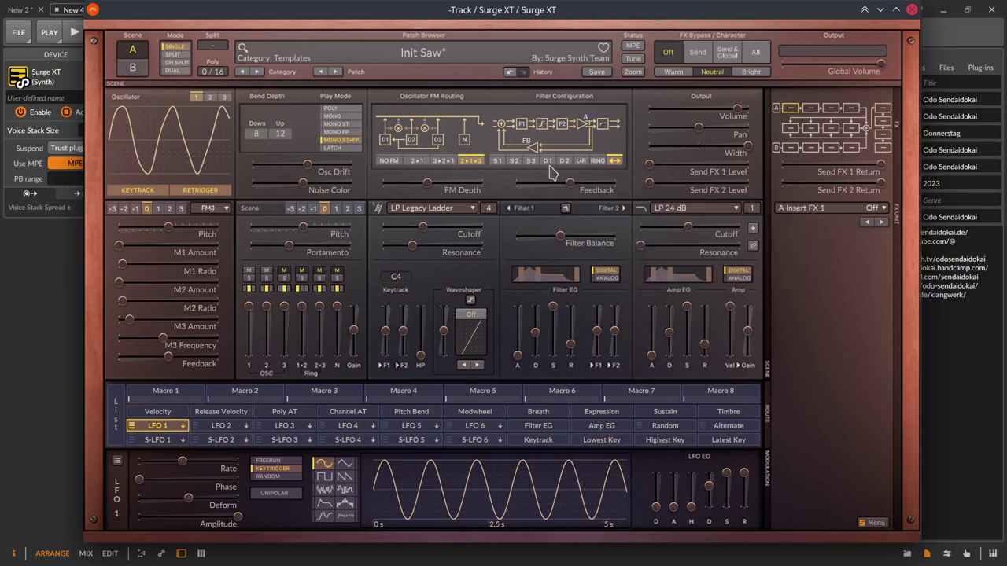
drag(527, 144, 565, 140)
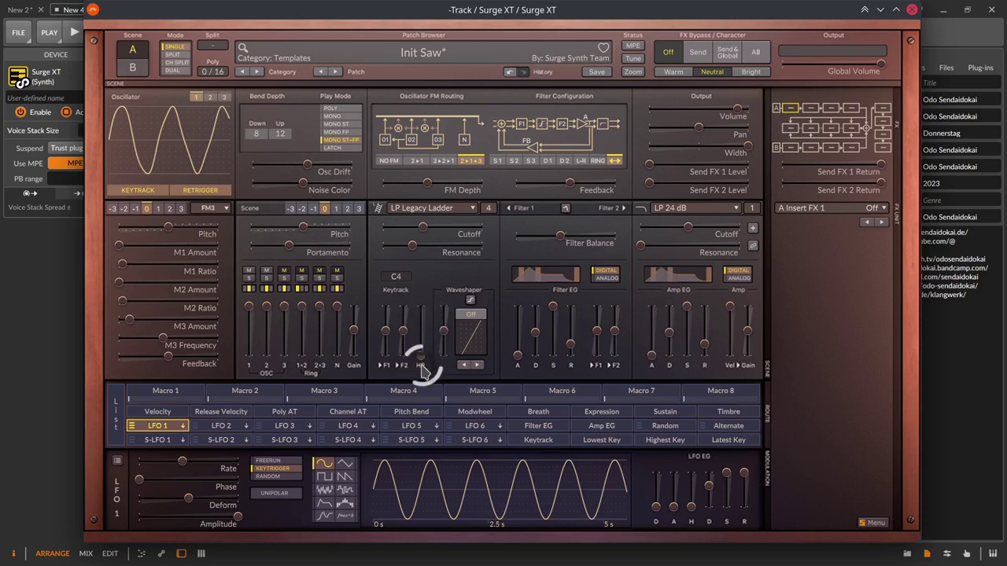
Disable the highpass filter by unticking Enabled, then nudge the feedback slightly.
right_click(423, 360)
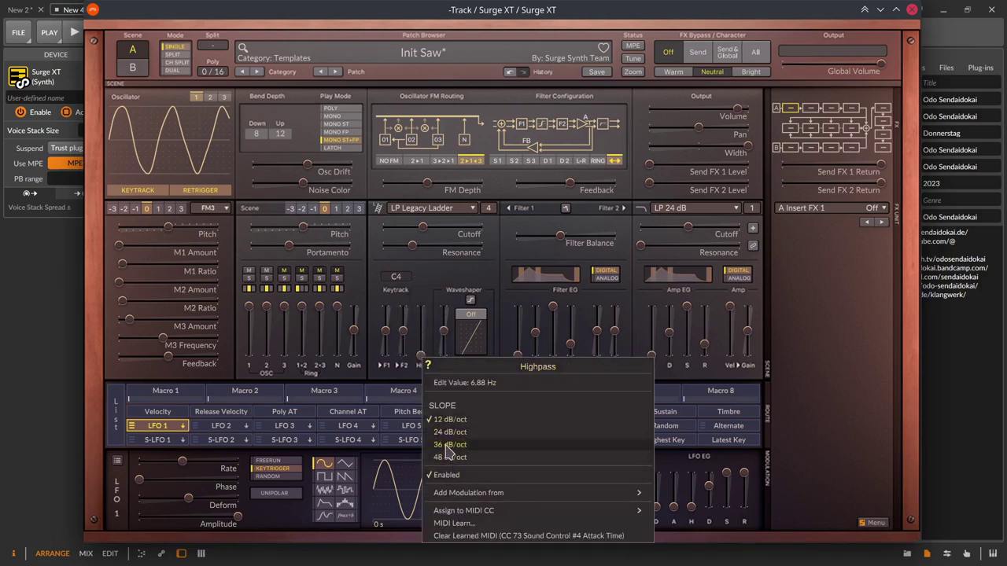
click(445, 477)
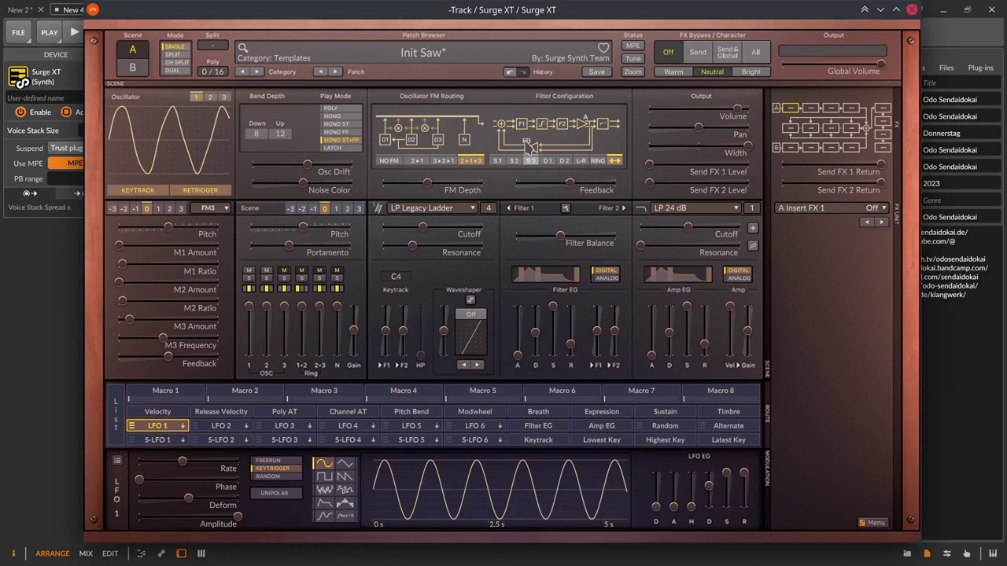
drag(570, 186, 563, 183)
Switch the filter configuration from S1 to Ring and confirm Ring in its menu.
click(496, 160)
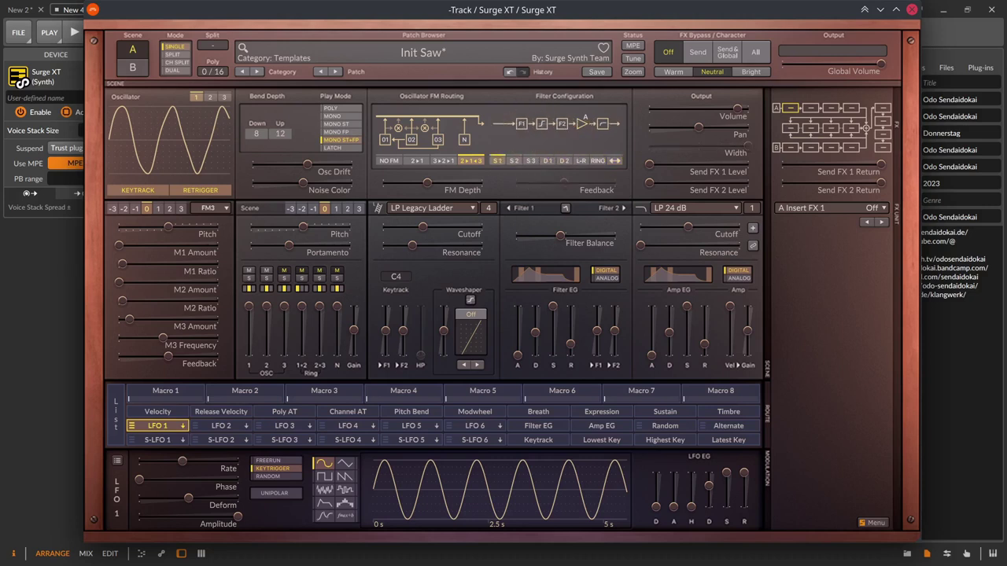
click(596, 161)
right_click(593, 166)
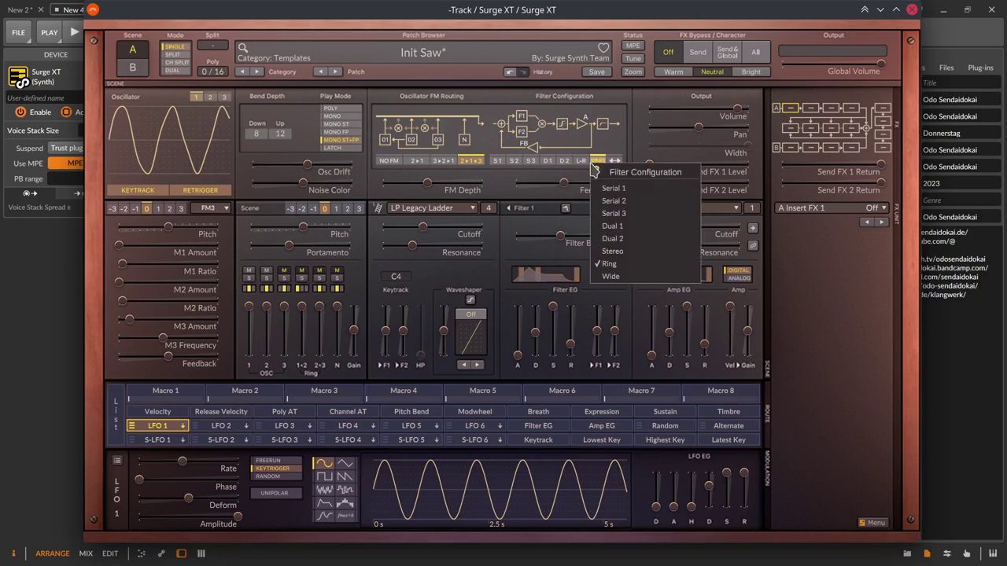
click(611, 264)
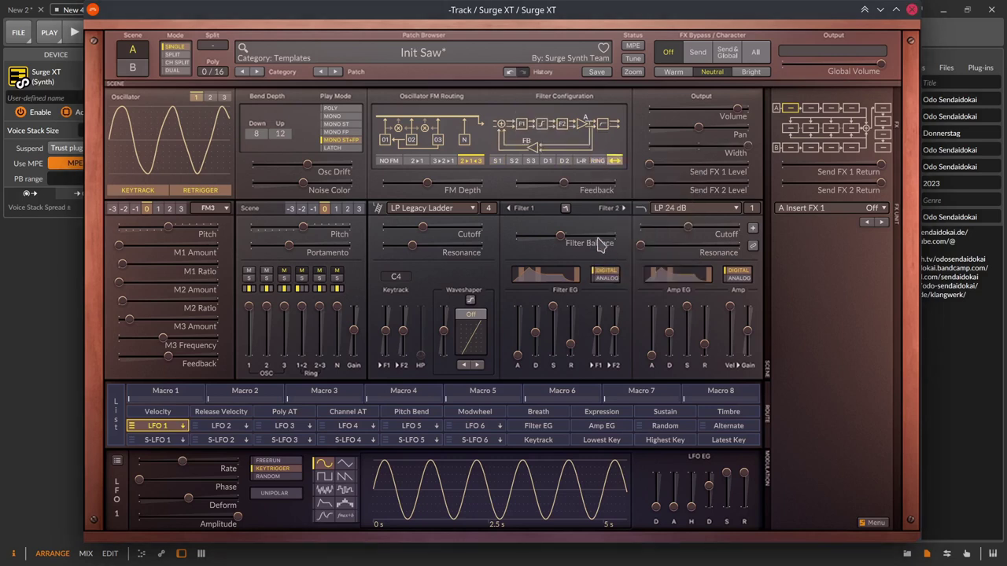
mouse_move(583, 198)
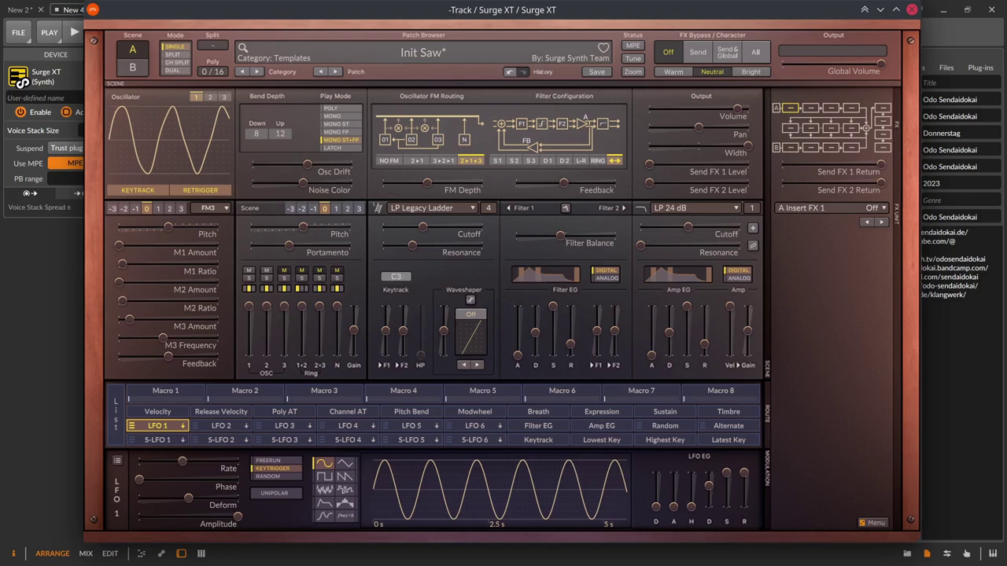
Raise Filter 1 keytracking to about 79%, re-enable the highpass, and set it to 146.73 Hz.
mouse_move(385, 330)
mouse_down()
mouse_move(386, 311)
mouse_move(385, 336)
mouse_up()
right_click(420, 356)
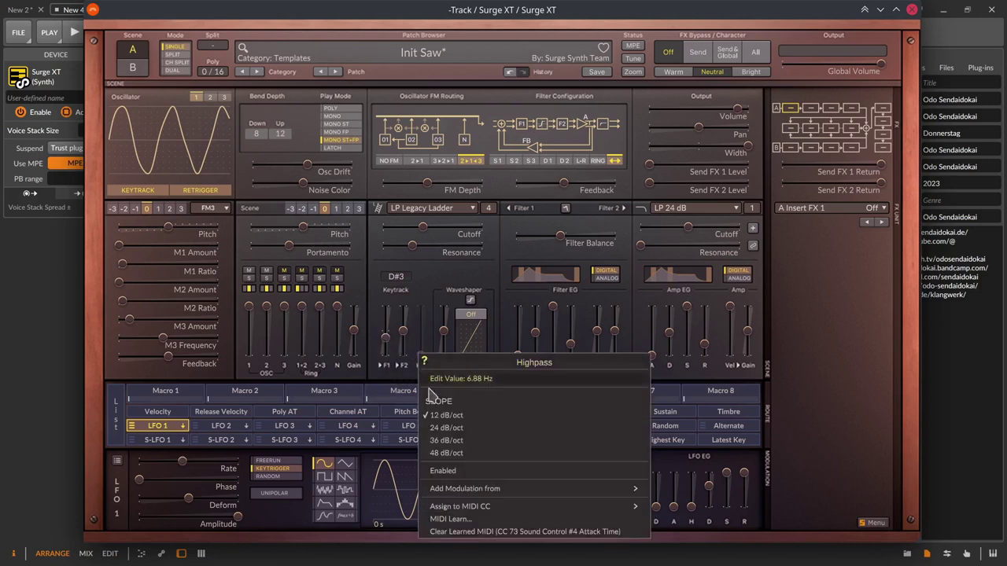
click(443, 470)
right_click(423, 359)
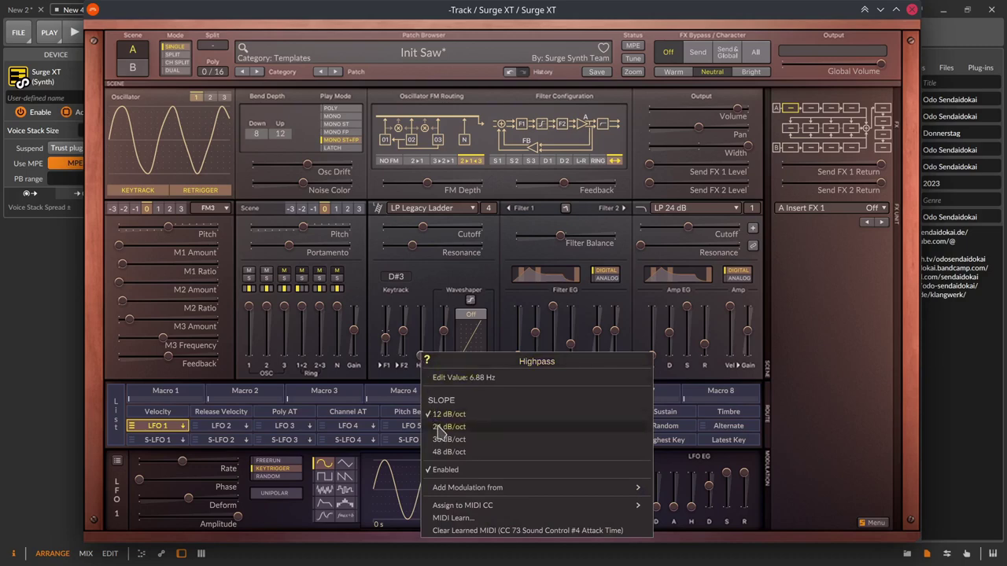
click(423, 359)
mouse_move(424, 358)
mouse_down()
mouse_move(420, 325)
mouse_move(421, 345)
mouse_up()
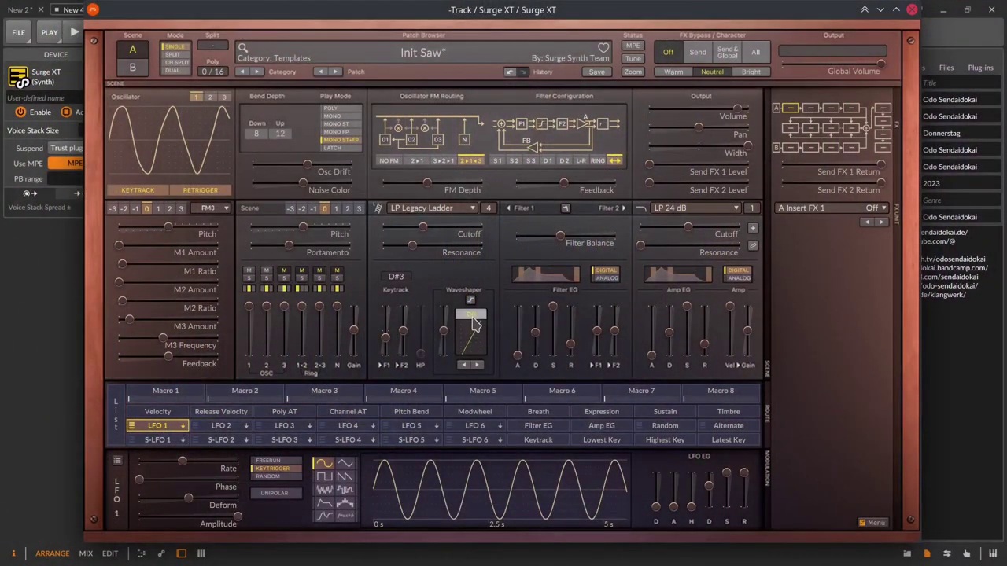
Browse the waveshaper types in the analysis view and settle on the Digital waveshaper.
click(474, 321)
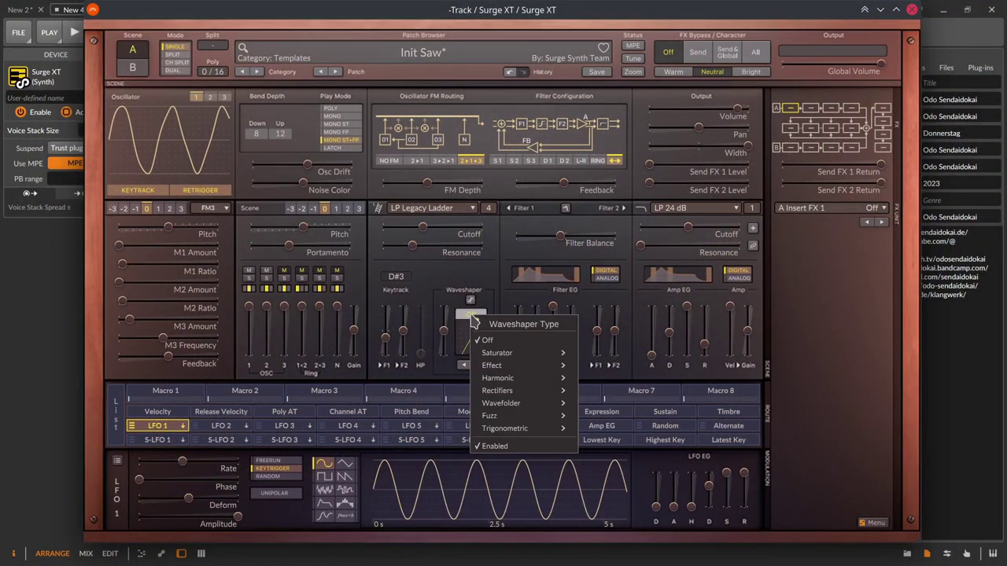
mouse_move(494, 365)
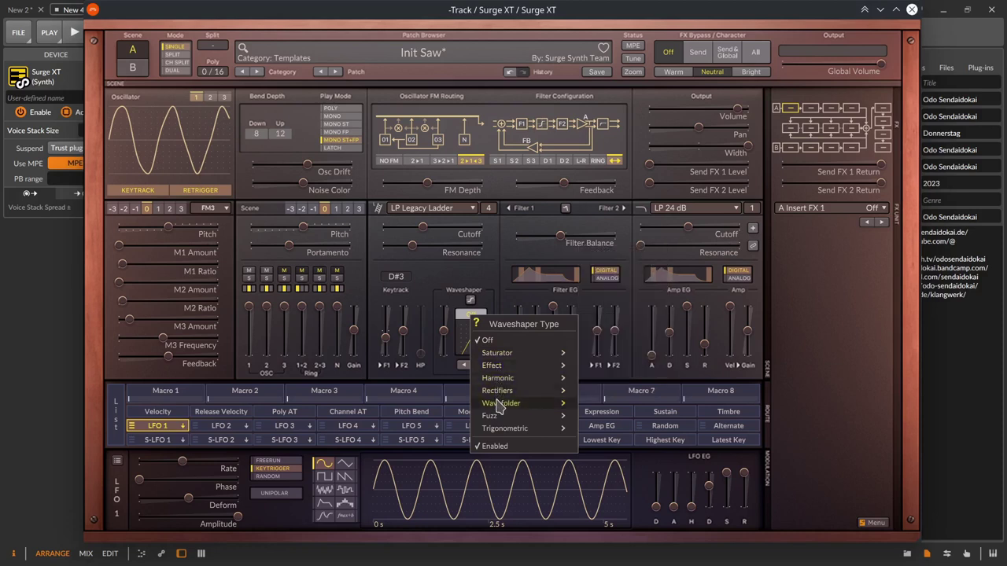
mouse_move(497, 405)
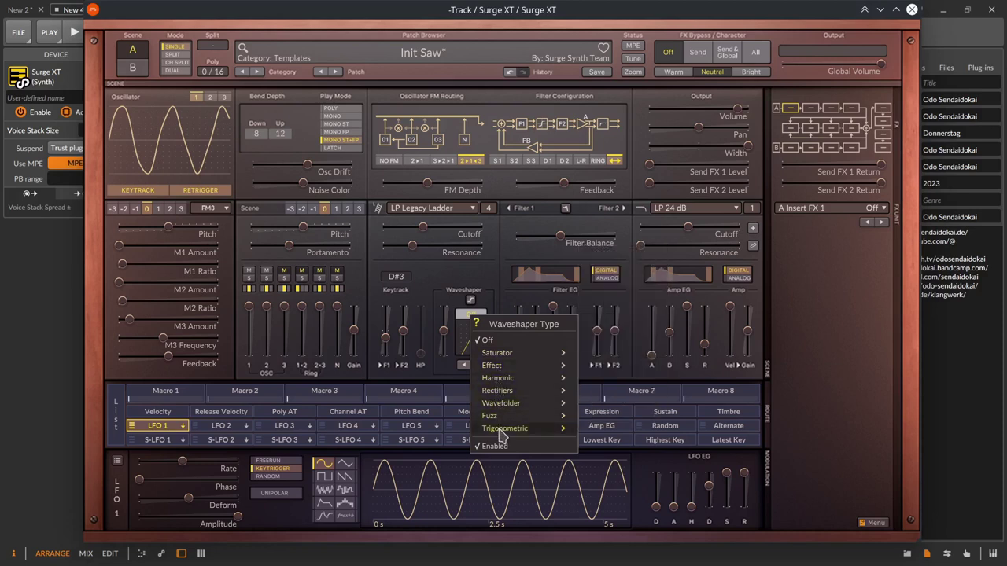
mouse_move(499, 430)
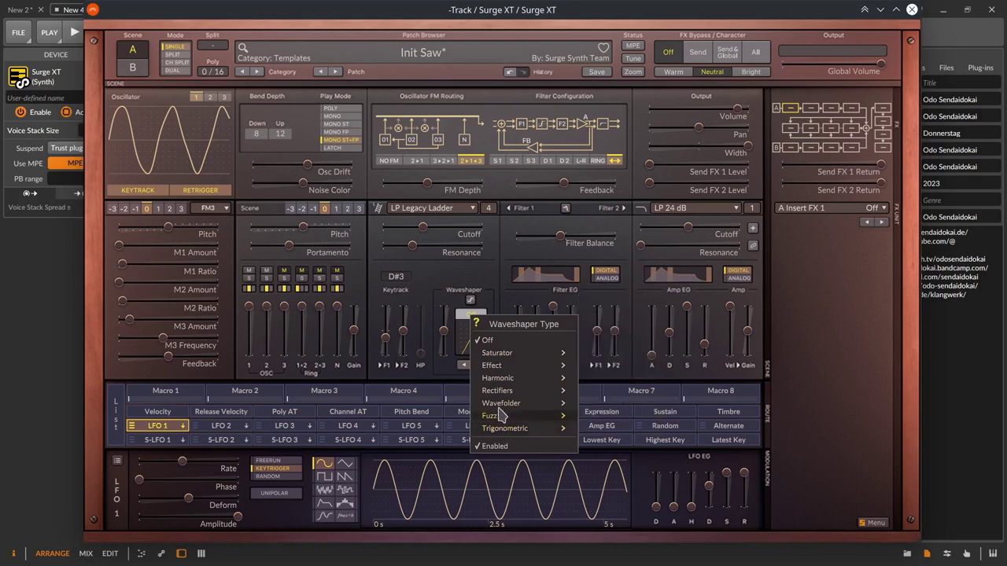
click(472, 301)
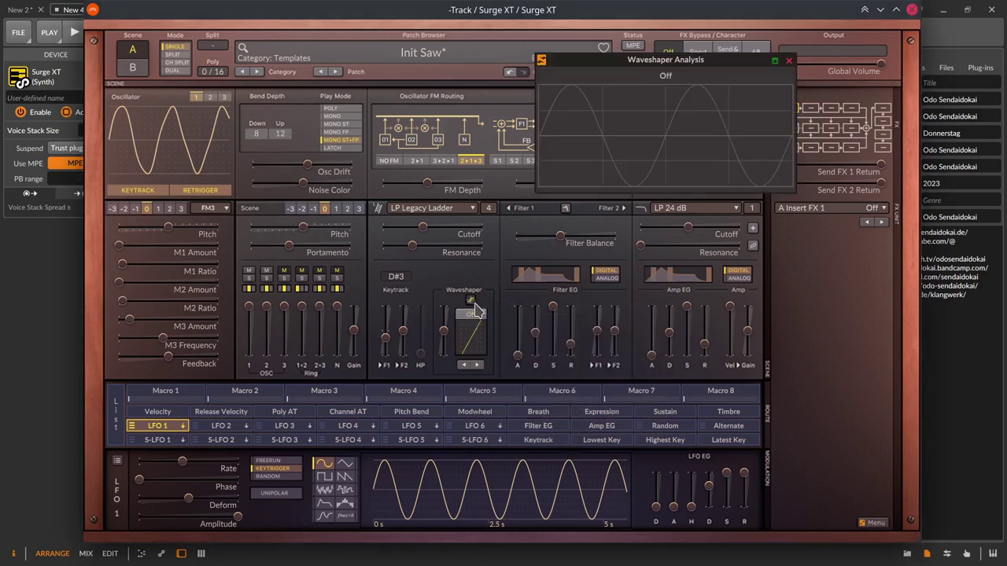
click(476, 364)
click(476, 365)
click(476, 365)
click(476, 364)
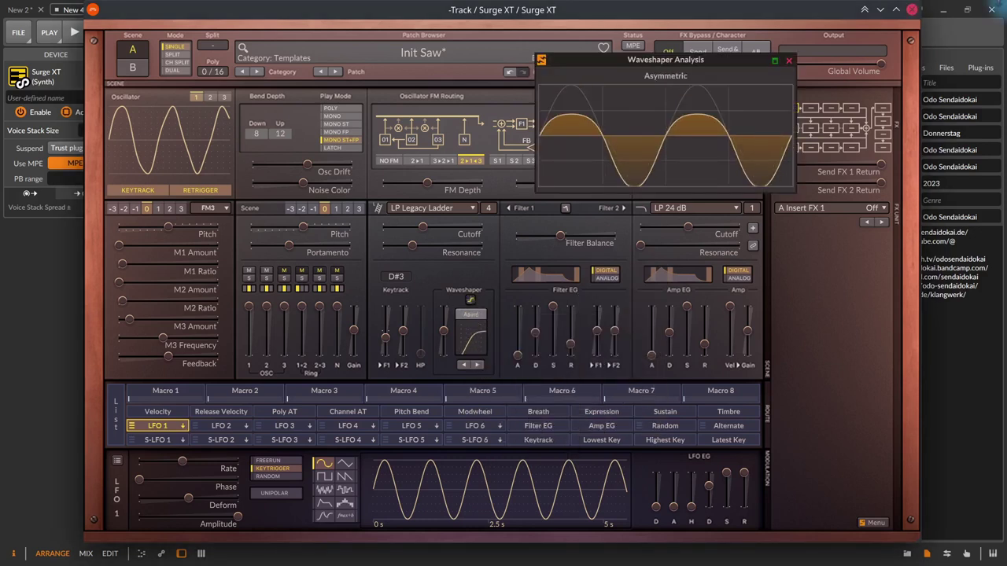
drag(690, 64, 583, 115)
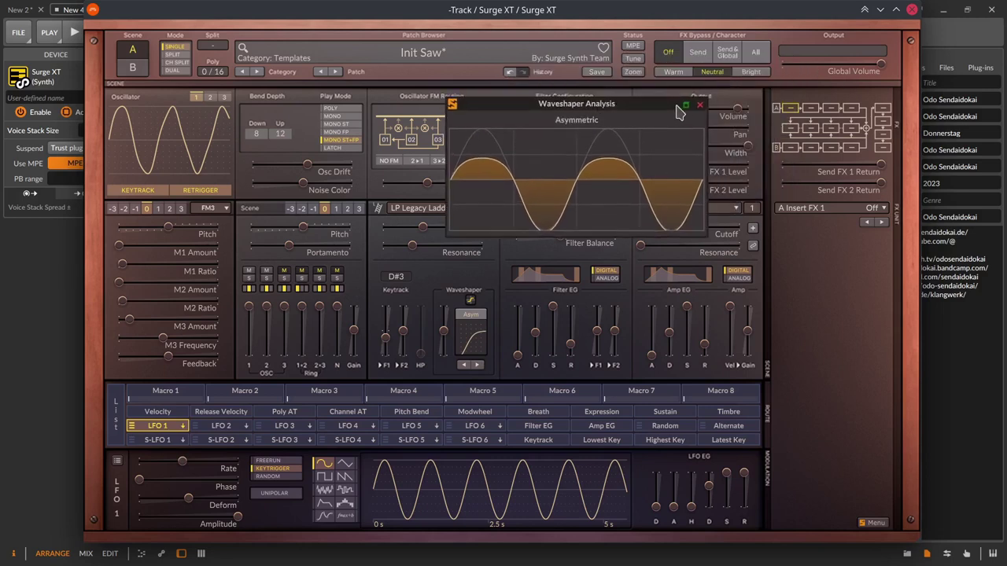
click(698, 103)
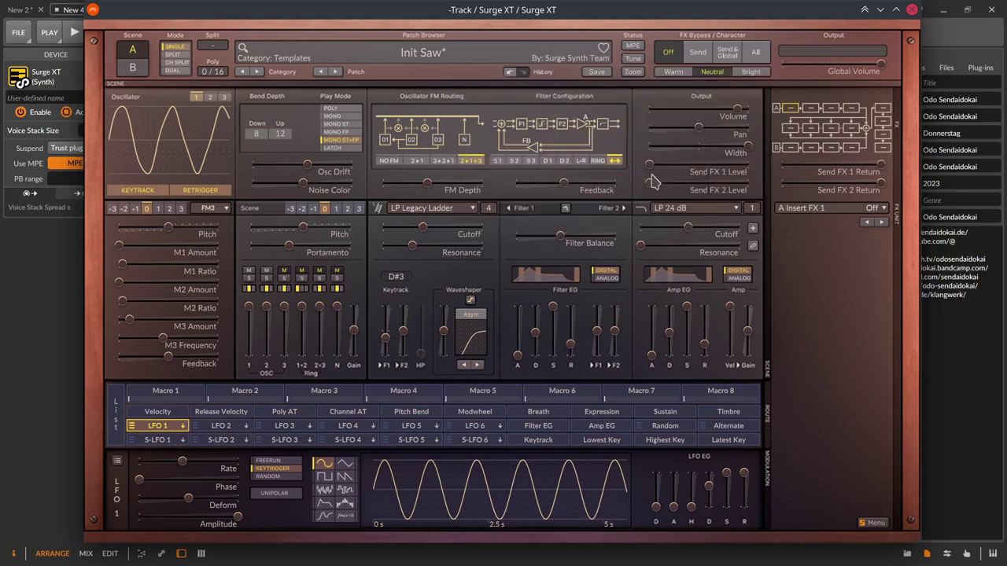
click(477, 365)
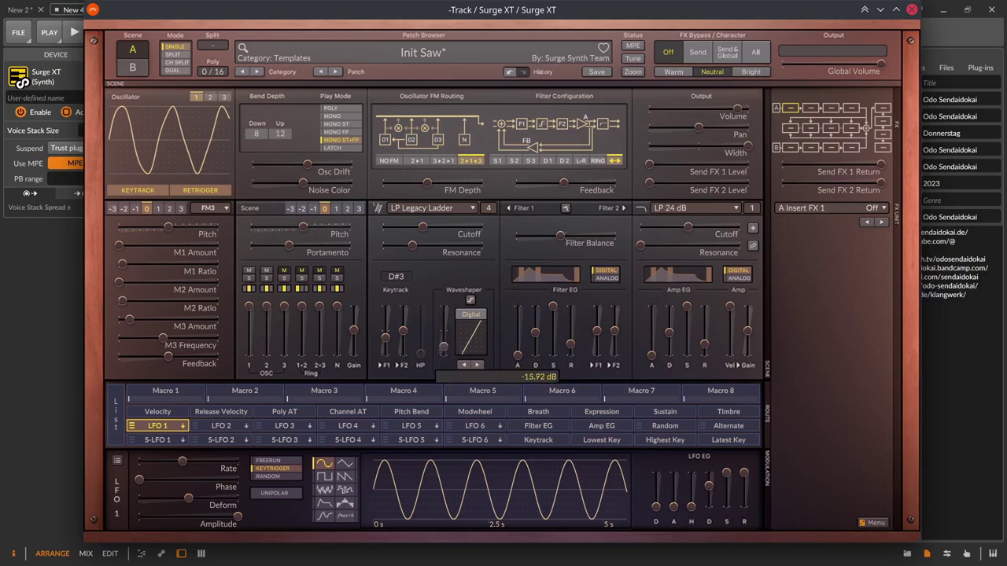
Push the waveshaper drive to about 18.83 dB and raise the mixer gain while watching the waveform.
click(352, 329)
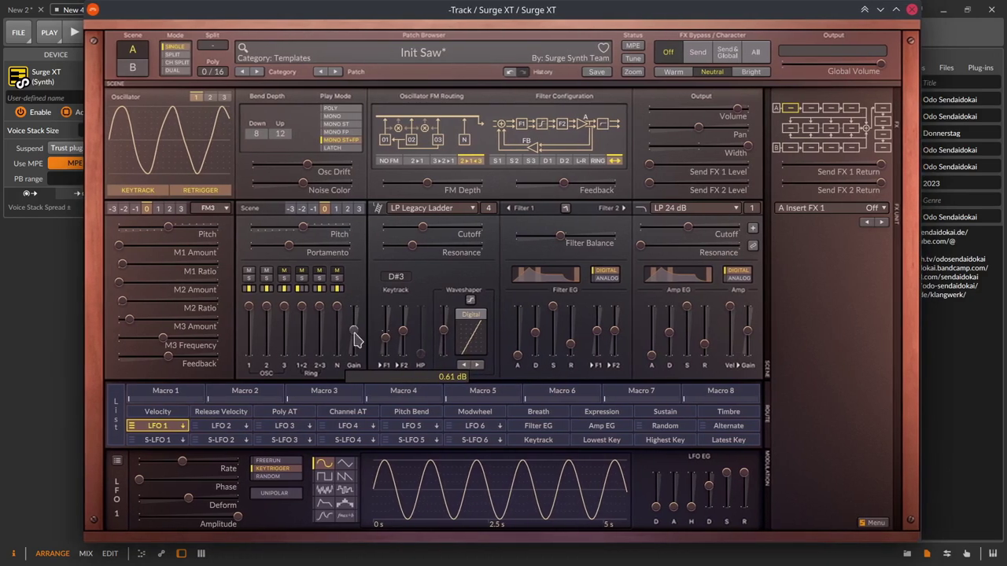
drag(353, 335, 353, 329)
drag(353, 344, 353, 344)
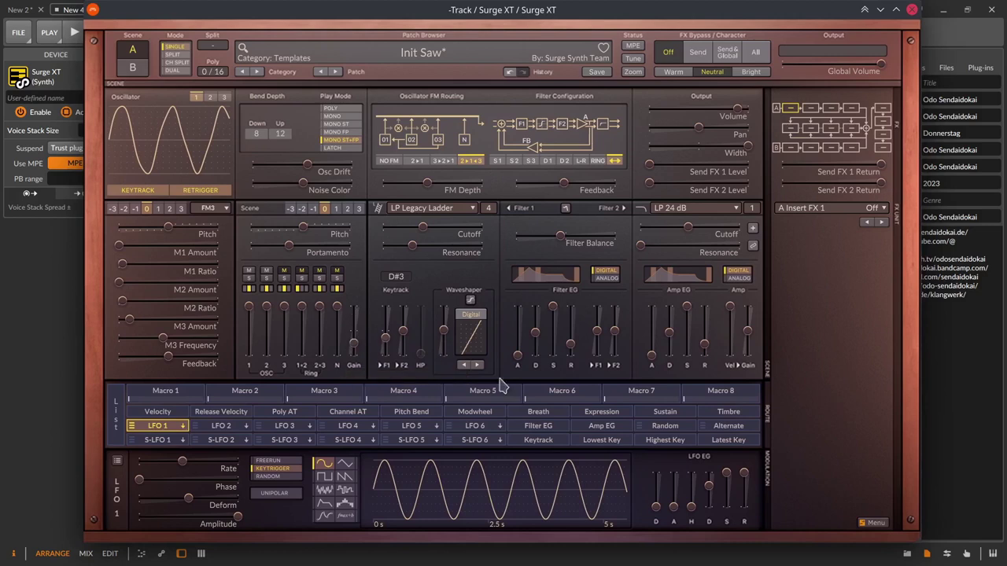
click(470, 302)
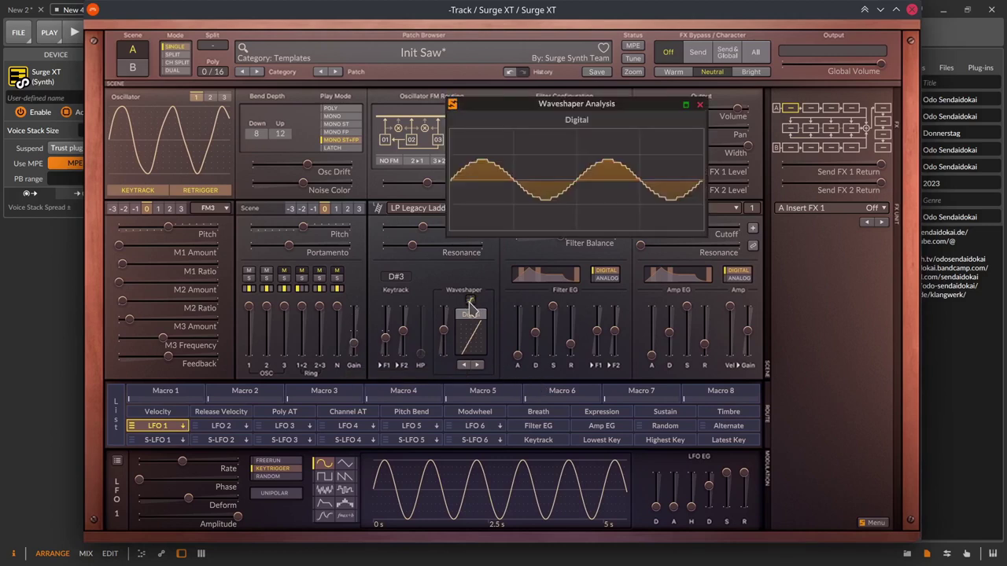
click(470, 303)
click(469, 303)
drag(444, 331, 417, 330)
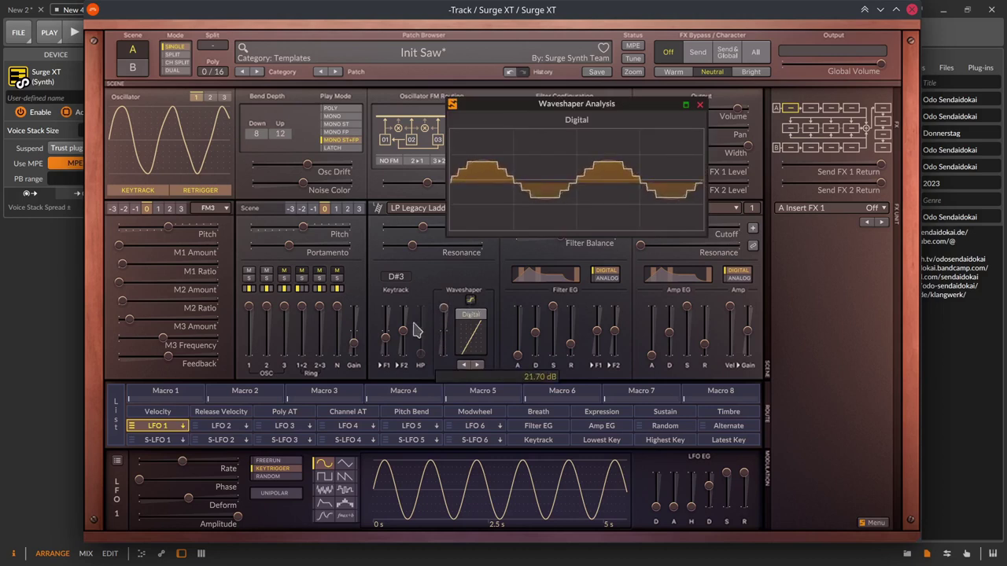
drag(354, 344, 354, 331)
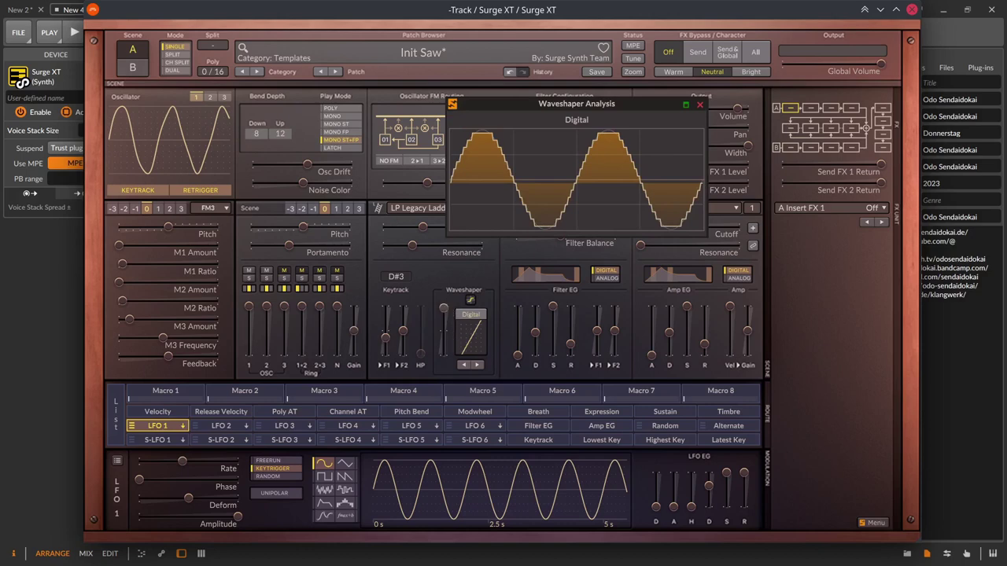
drag(443, 308, 444, 306)
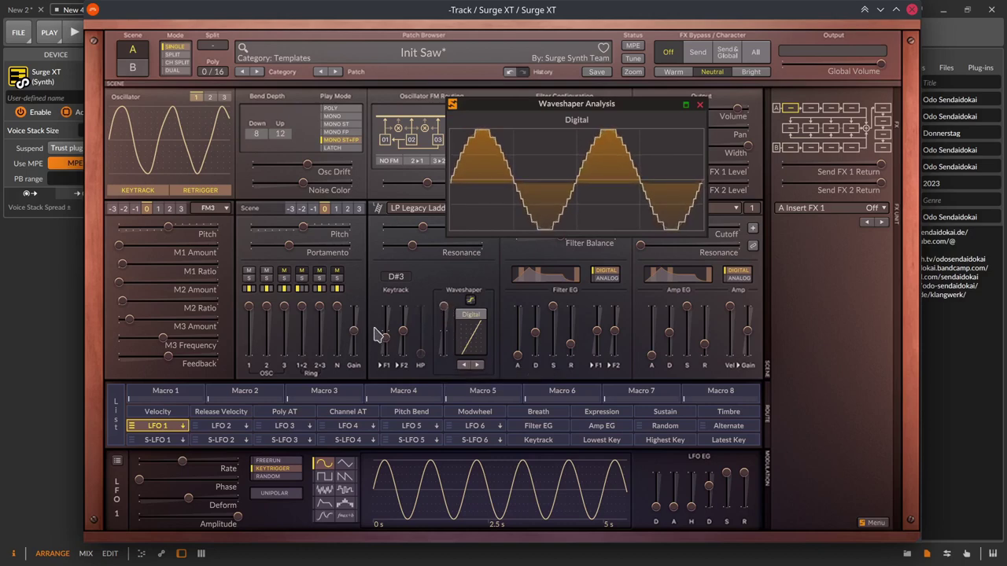
drag(354, 334, 354, 328)
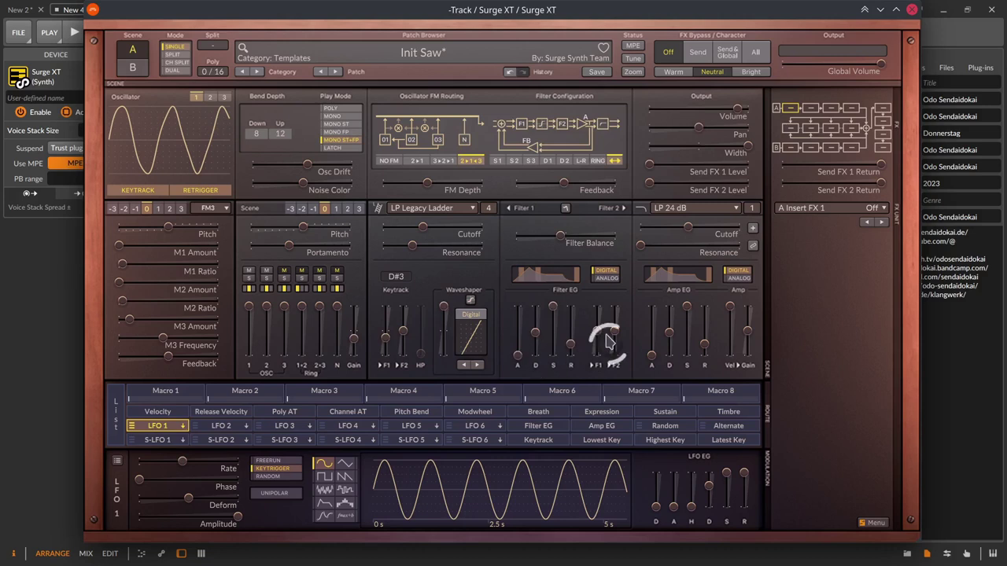
Tempo-sync all filter envelope stages and set the decay to a 1/8 note.
right_click(518, 356)
click(535, 401)
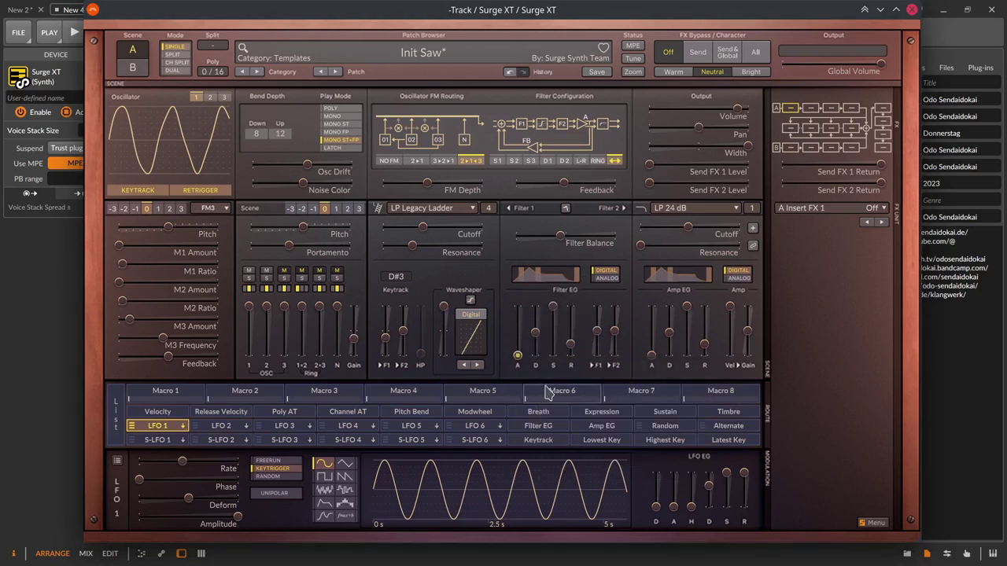
right_click(536, 336)
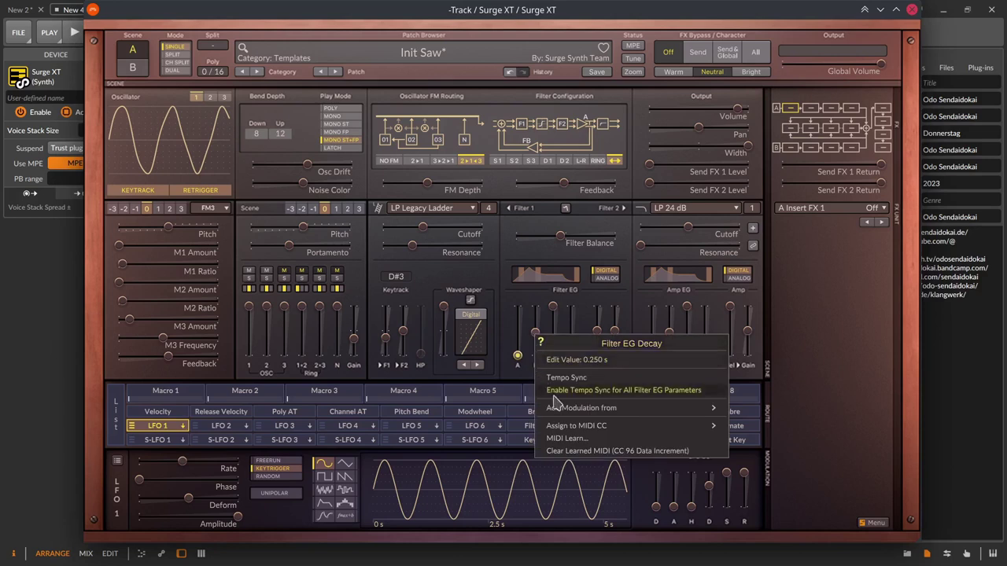
click(667, 393)
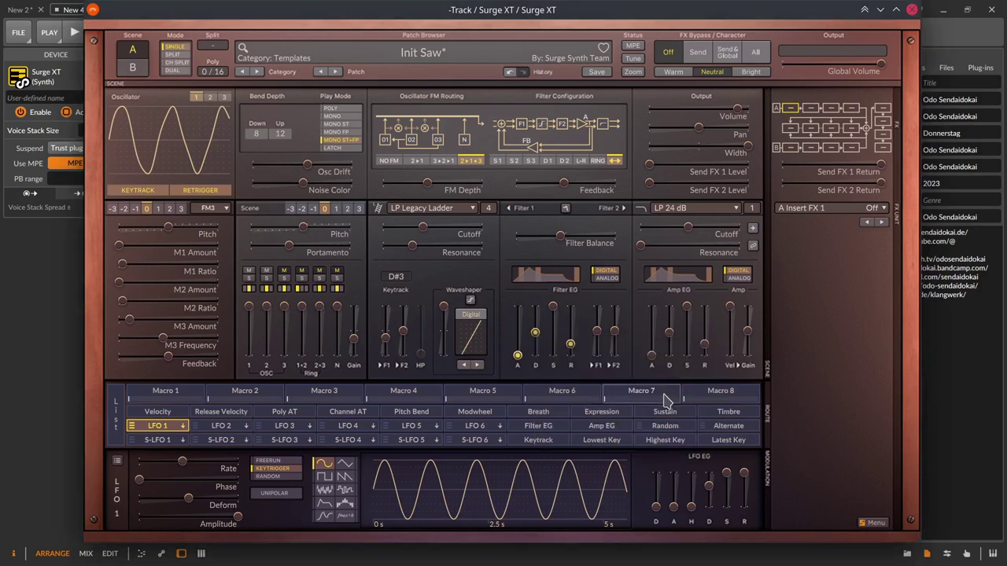
right_click(534, 333)
mouse_move(572, 380)
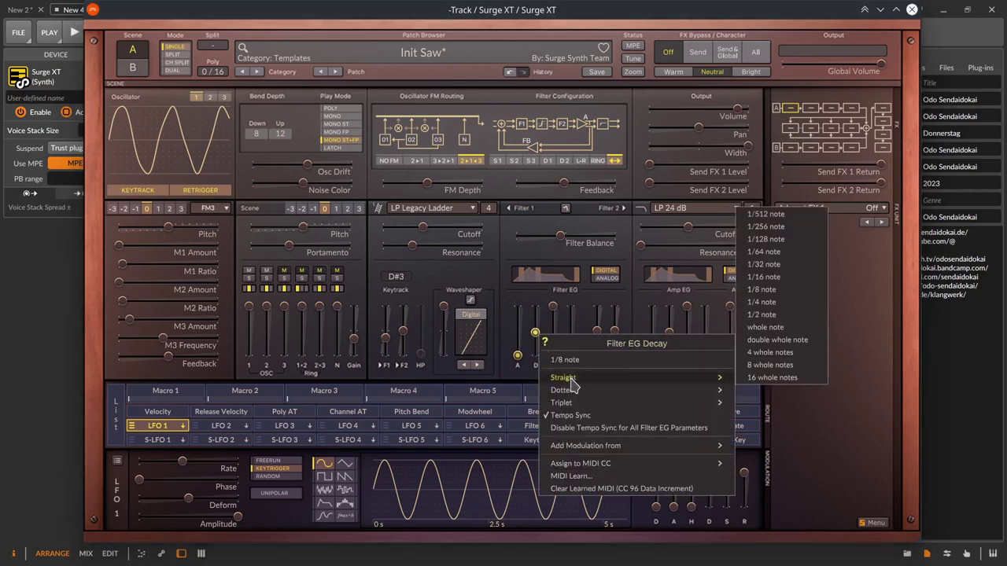
click(818, 290)
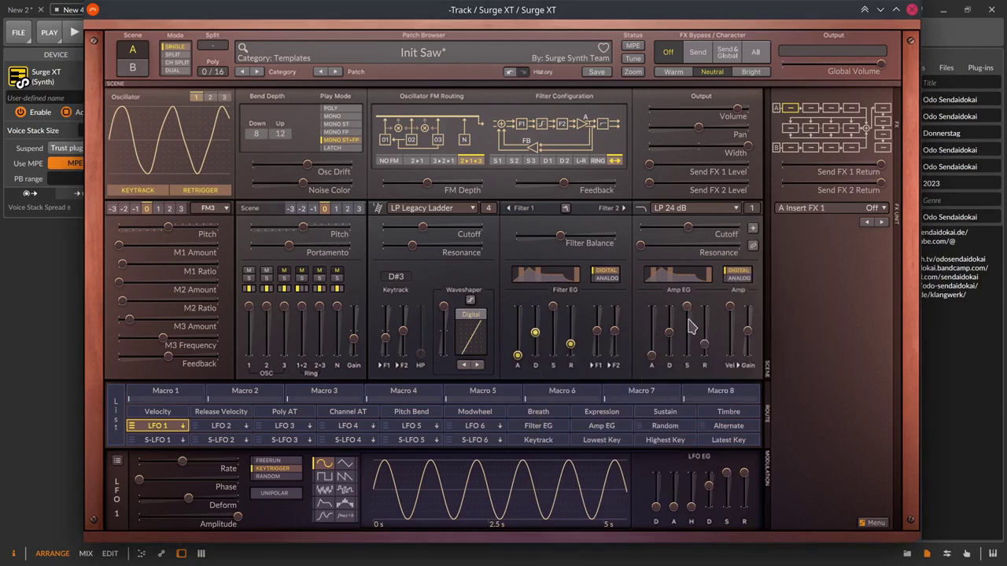
Set filter 1's envelope amount negative, lower filter 2's, and switch the envelope to Analog.
drag(601, 334, 600, 321)
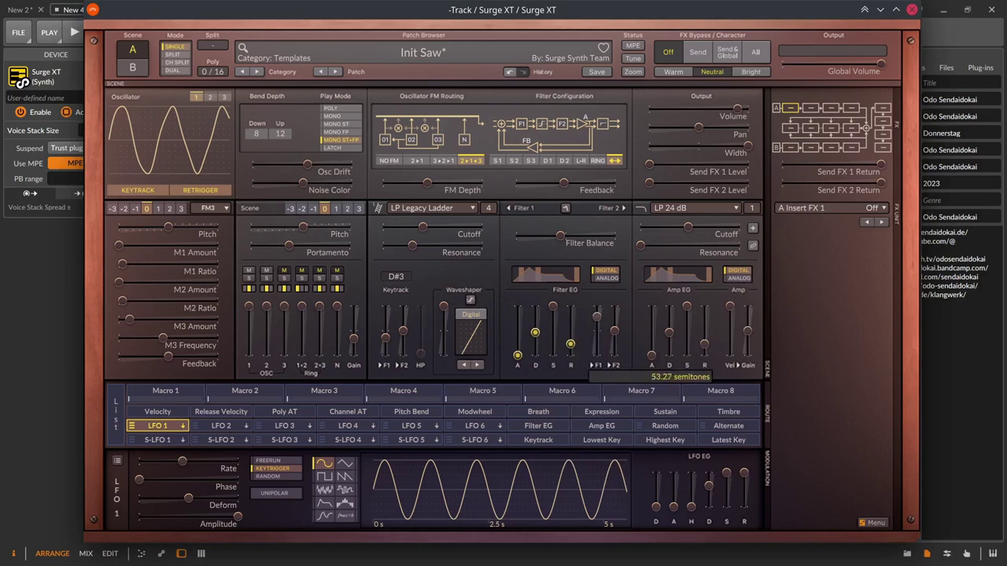
right_click(600, 334)
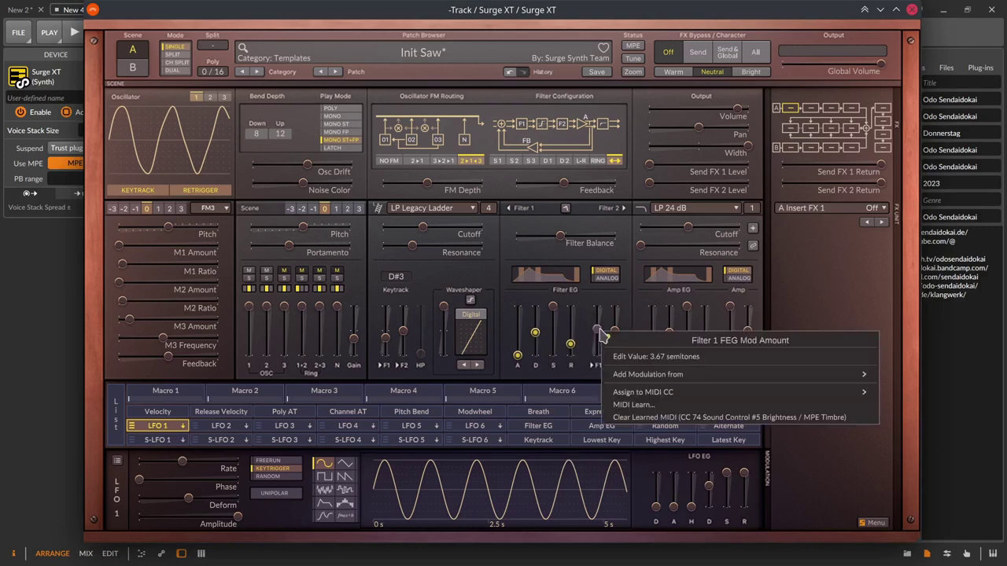
click(600, 313)
drag(615, 341, 598, 361)
drag(614, 312, 613, 336)
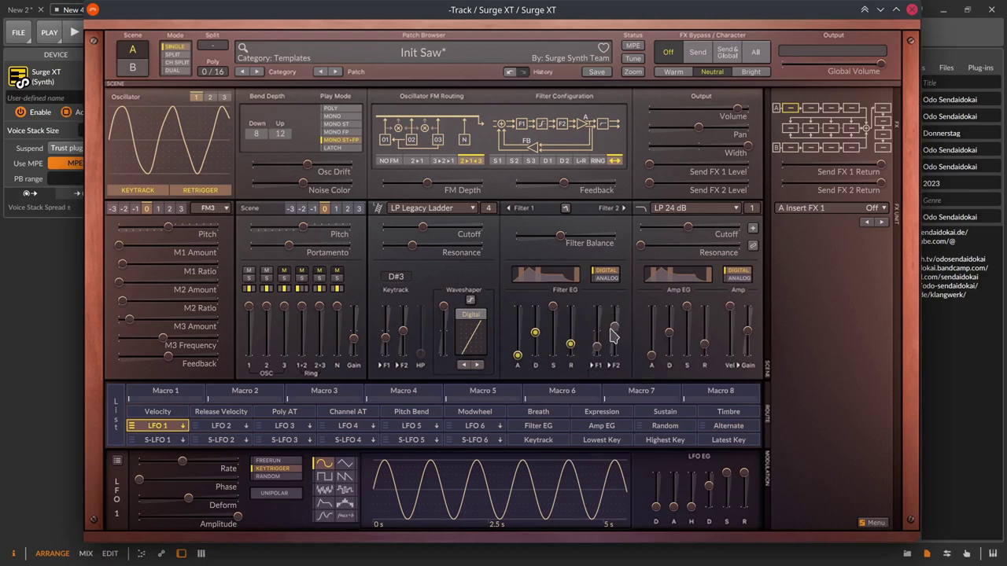
click(602, 277)
click(603, 280)
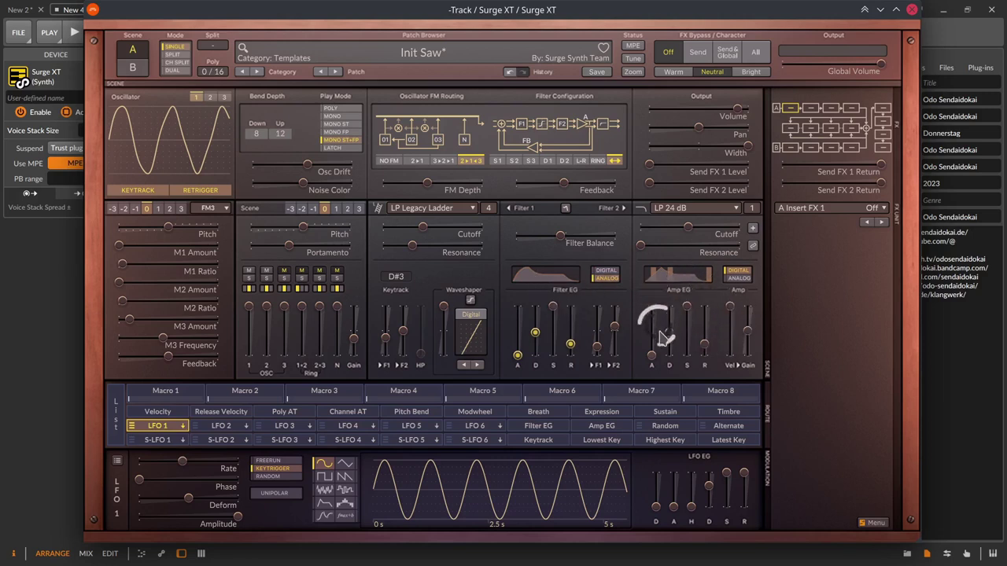
Tempo-sync all stages of the amp envelope.
right_click(653, 357)
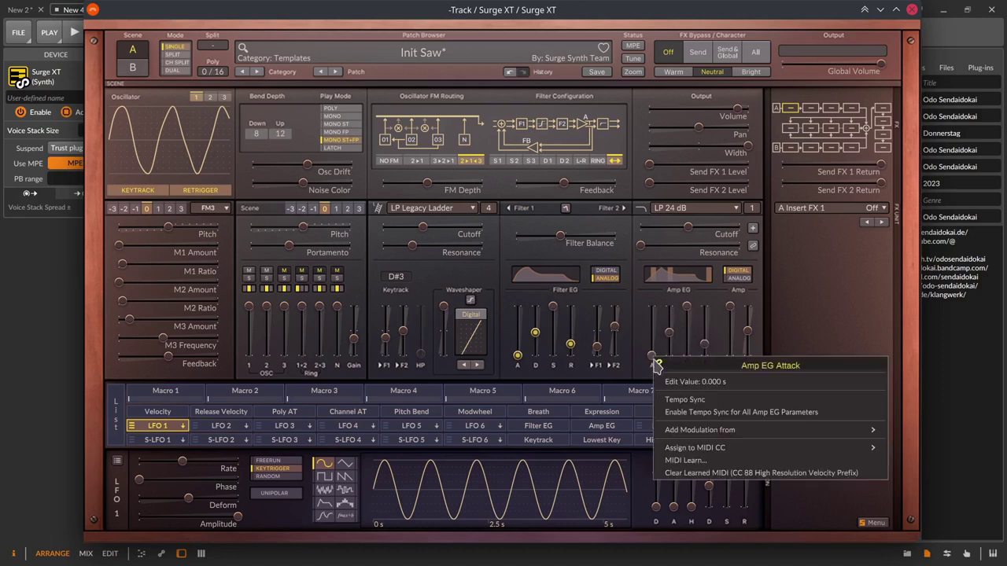
click(684, 400)
right_click(708, 343)
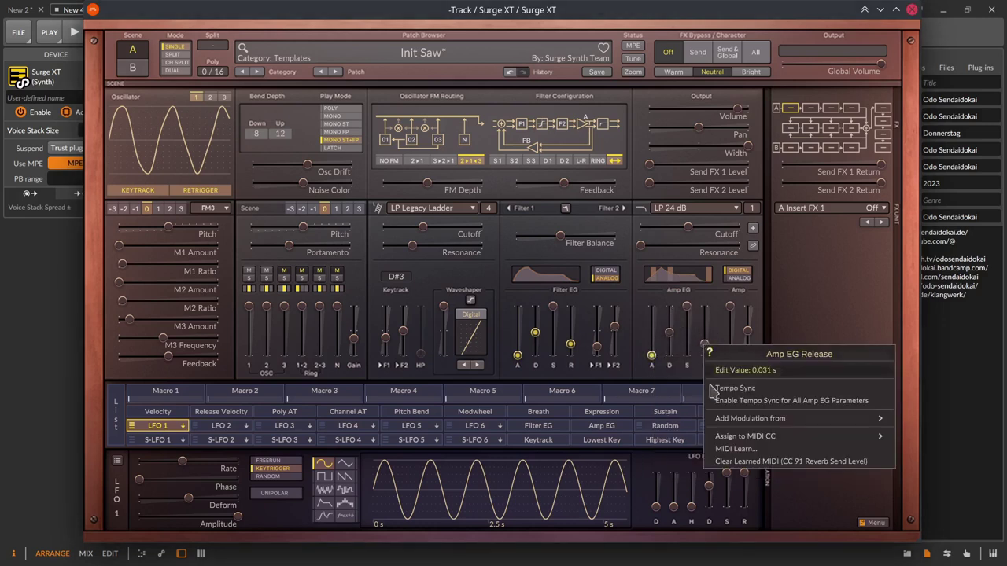
click(711, 386)
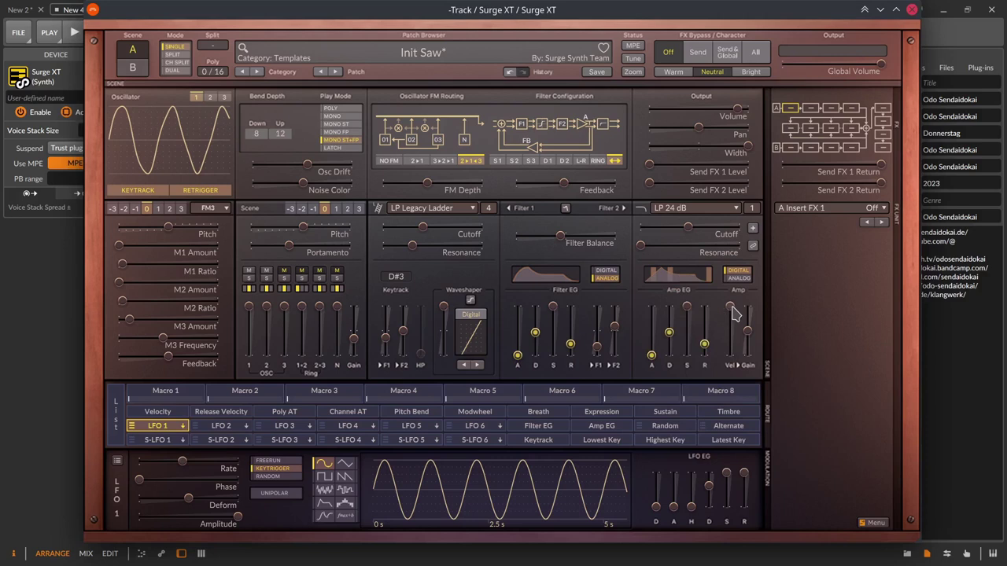
Reduce the amp's velocity-to-gain amount to about -23 dB and check the gain options.
drag(731, 313, 730, 334)
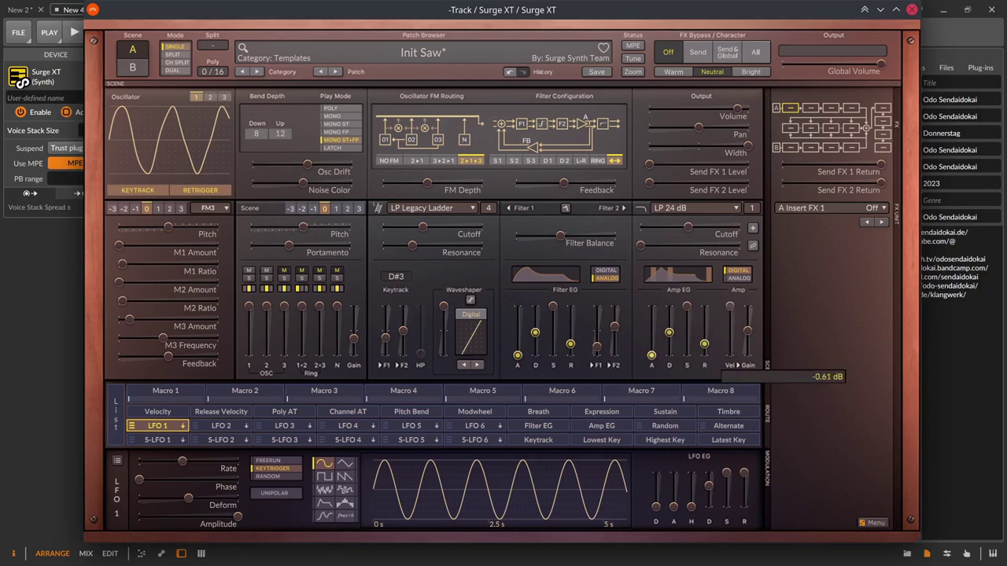
right_click(731, 310)
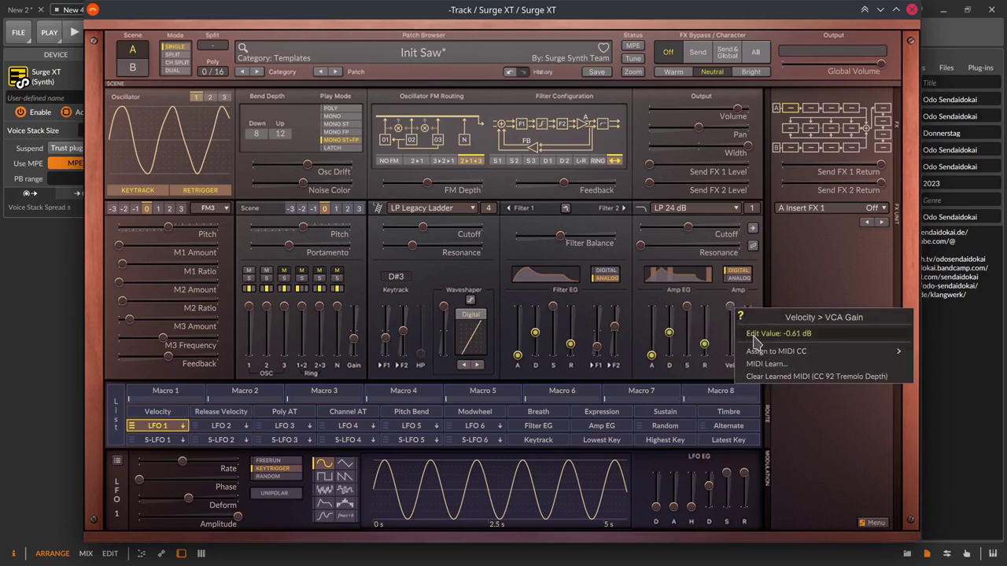
click(727, 308)
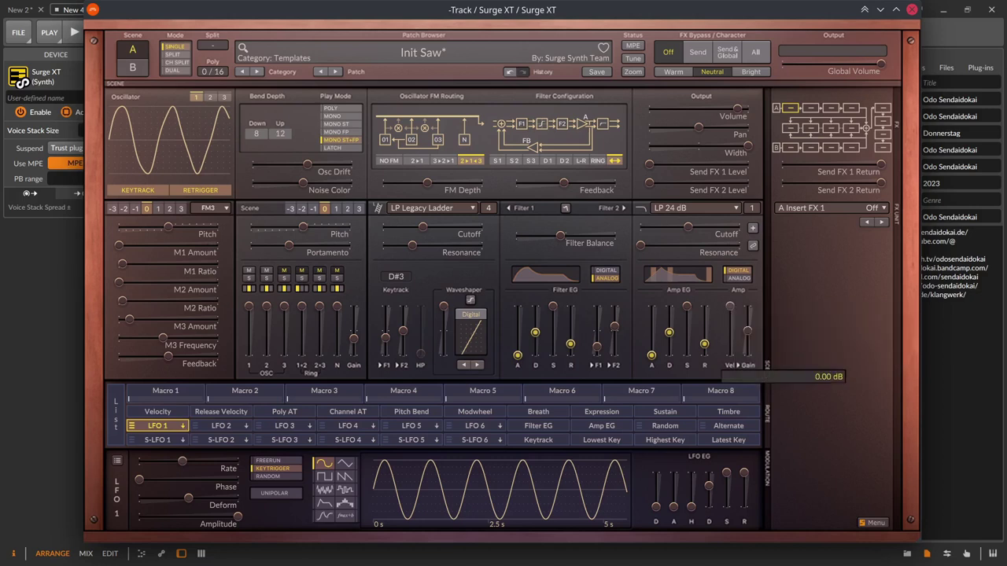
drag(727, 308, 727, 325)
drag(729, 331, 747, 340)
right_click(748, 336)
click(749, 322)
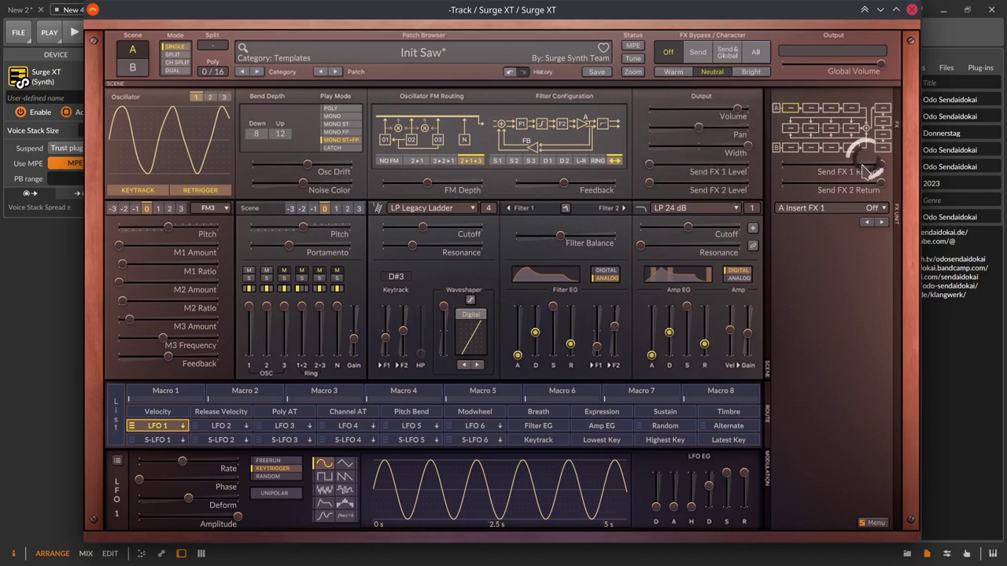
Lower the scene output volume and narrow the scene's stereo width.
drag(737, 109, 732, 109)
right_click(733, 110)
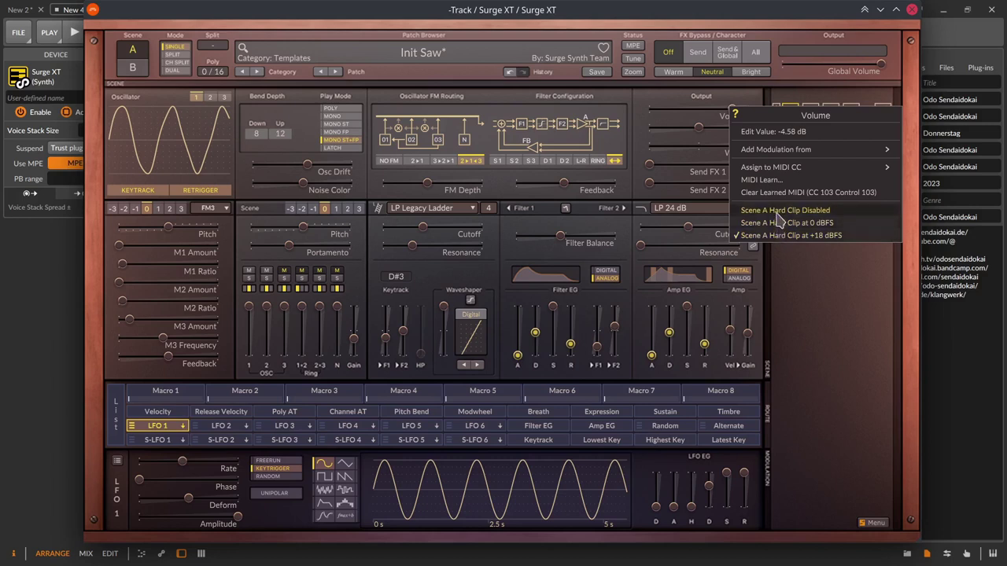
click(703, 113)
mouse_move(700, 130)
mouse_down()
mouse_move(731, 146)
mouse_move(705, 146)
mouse_move(706, 127)
mouse_move(692, 147)
mouse_up()
Switch the filters to serial routing and select the Send FX 1 and 3 slots.
mouse_move(597, 161)
mouse_down()
mouse_move(496, 161)
mouse_move(614, 160)
mouse_up()
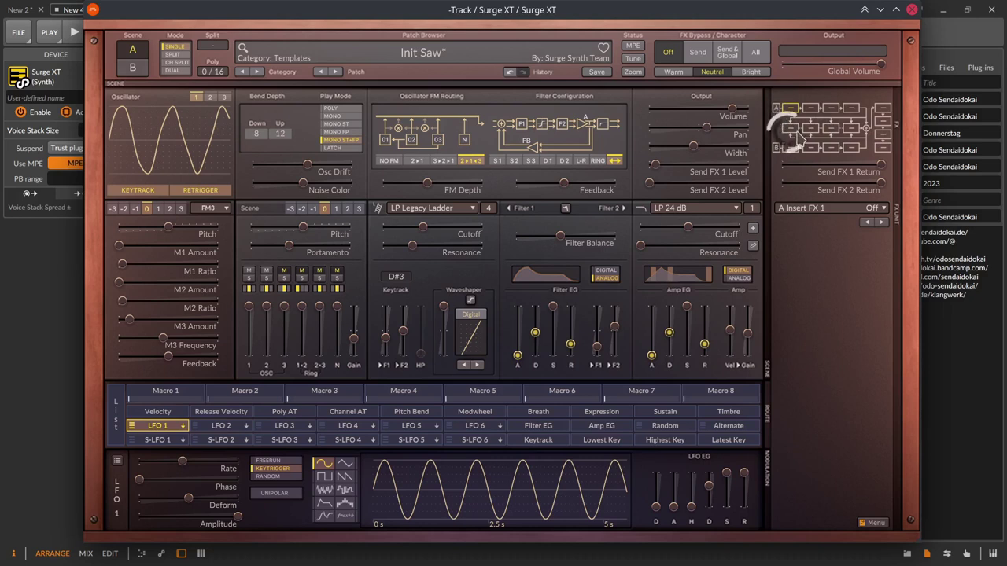
click(790, 128)
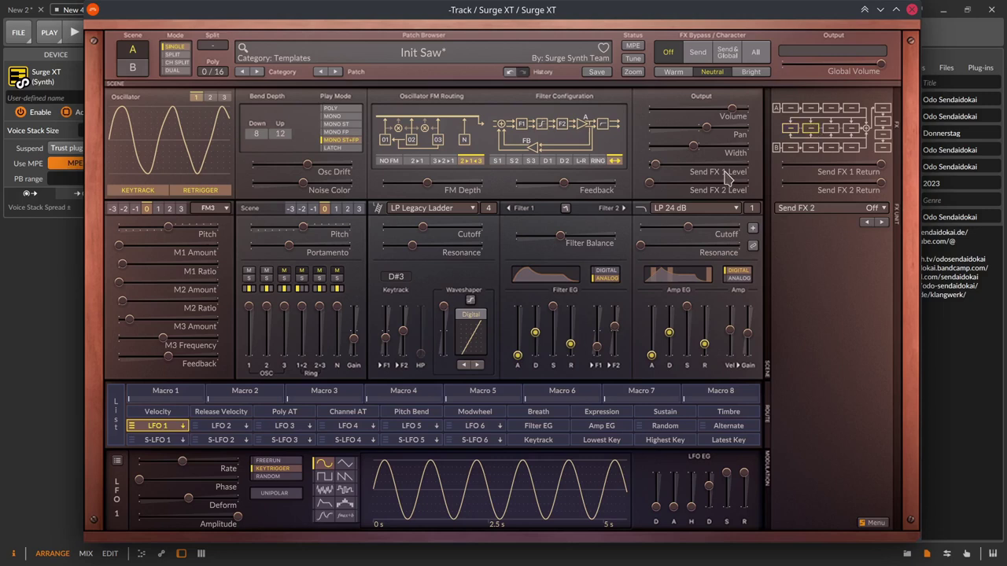
click(834, 129)
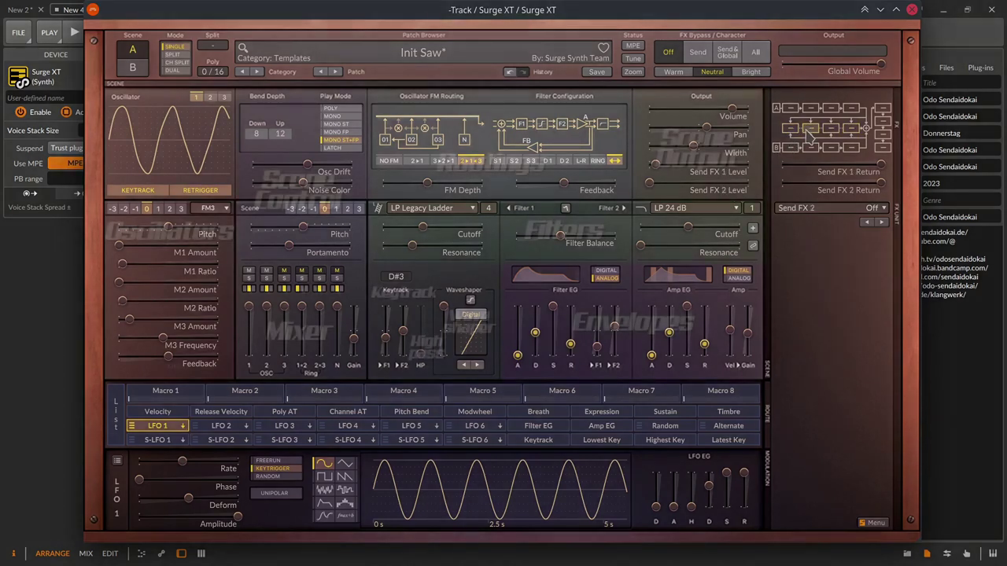
Select the Send FX 2 slot, then the Send FX 4 slot, in the routing diagram.
click(833, 130)
click(848, 129)
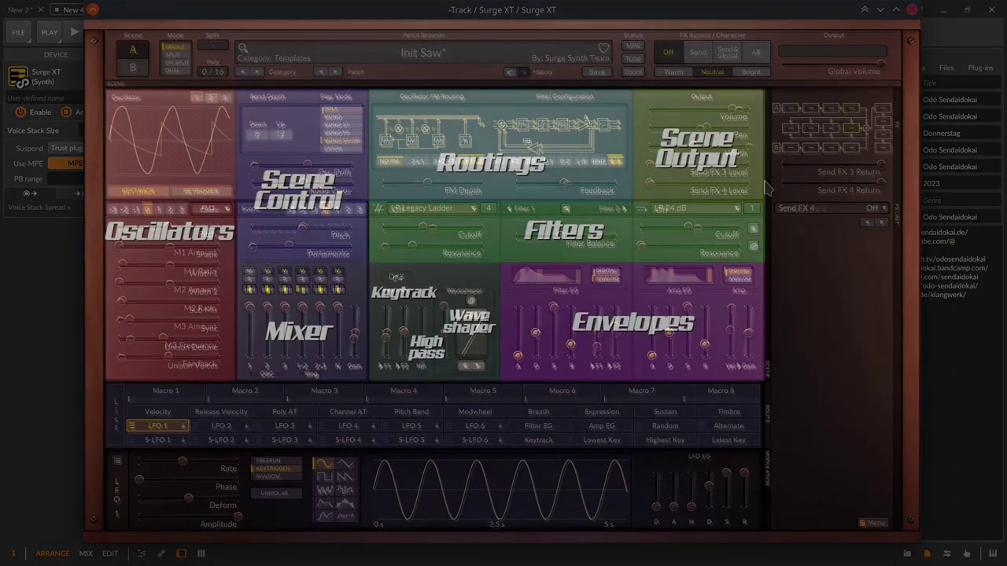